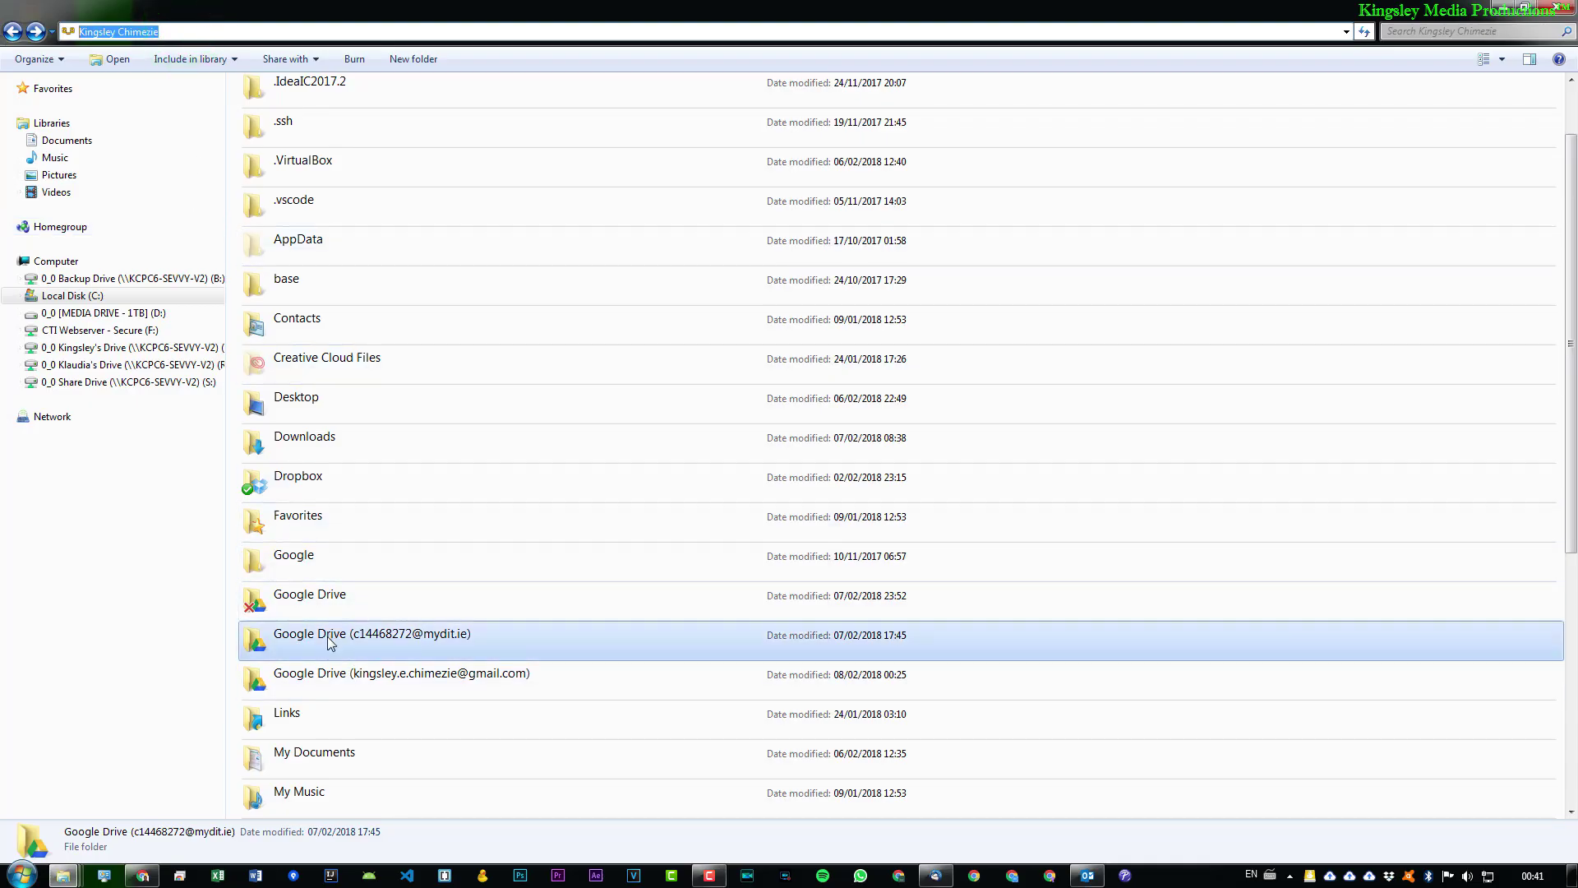
Step: Open the college Google Drive folder and then its 1-MYDIT-DRIVE-PERSONAL subfolder
click(324, 603)
shift+click(415, 676)
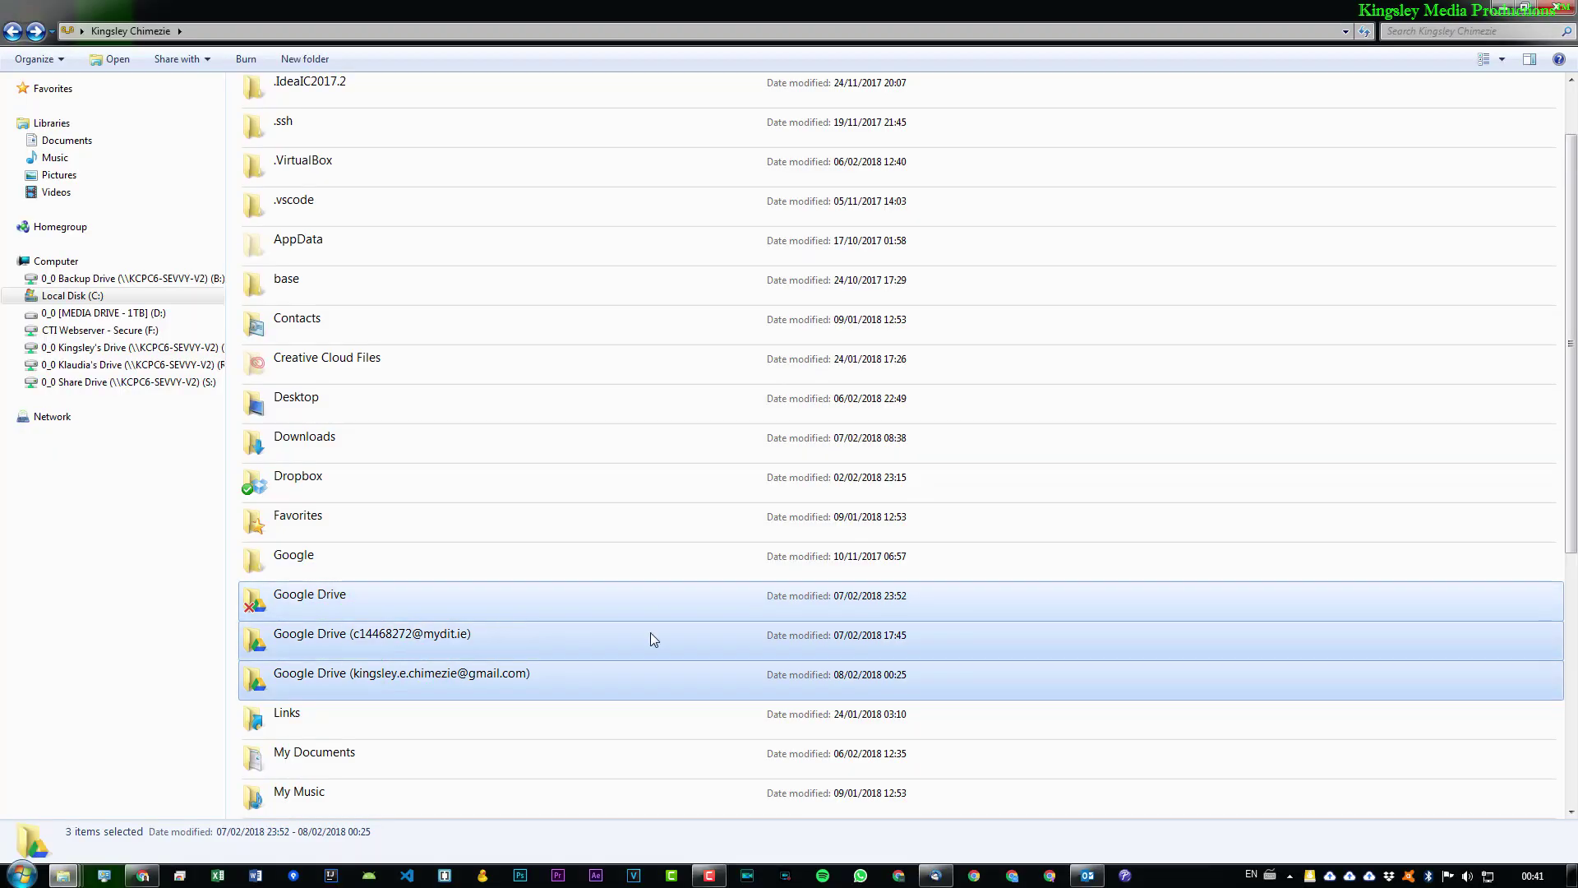
click(475, 645)
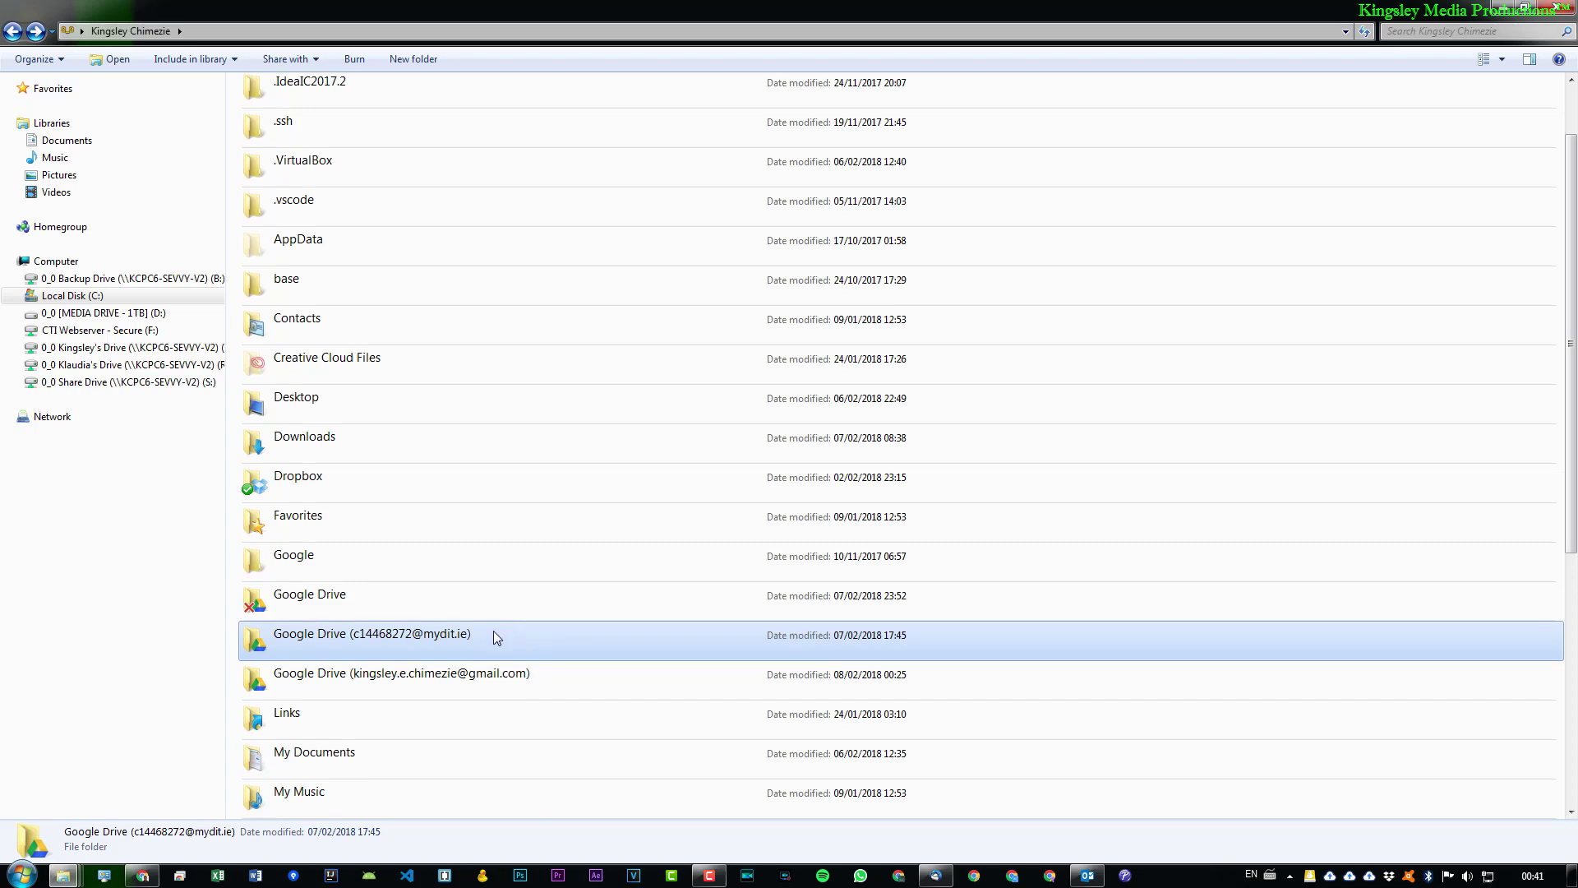
click(350, 649)
double_click(350, 648)
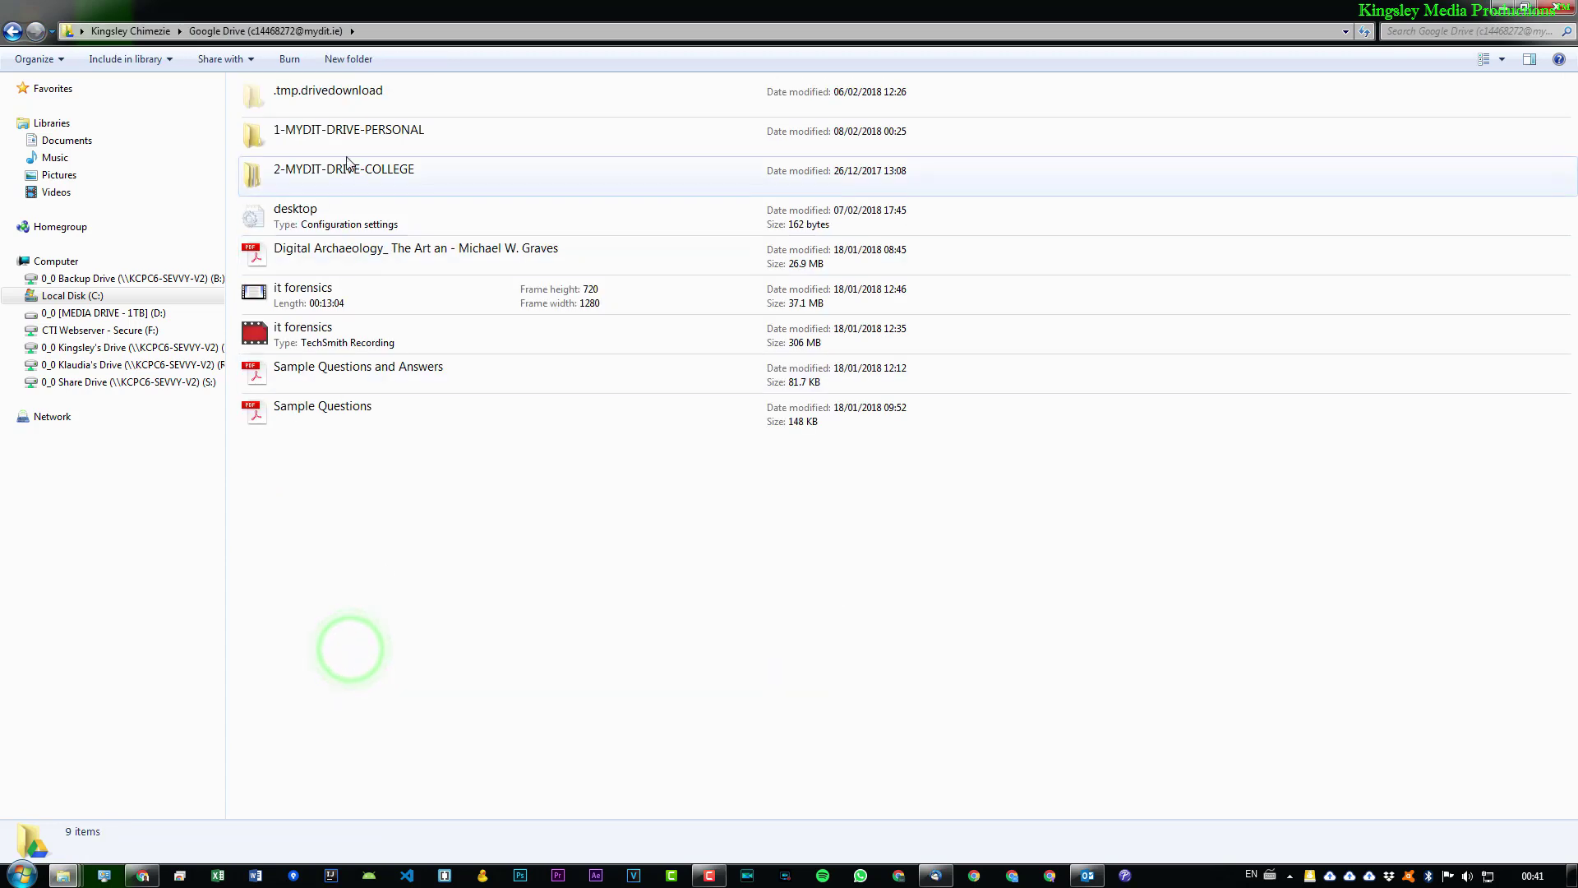
click(317, 131)
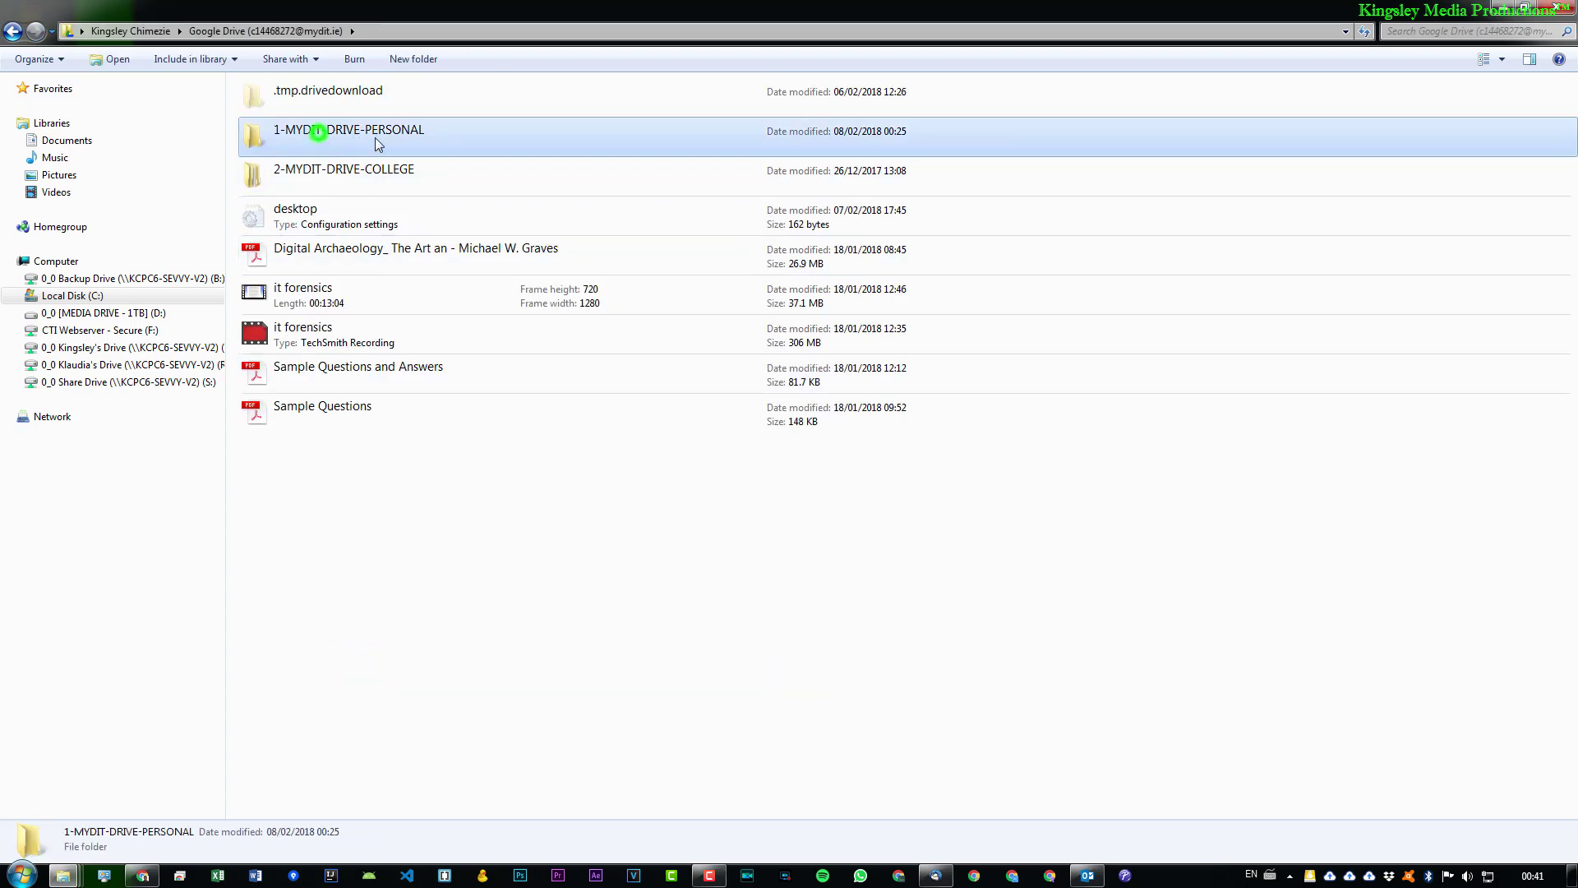
double_click(430, 131)
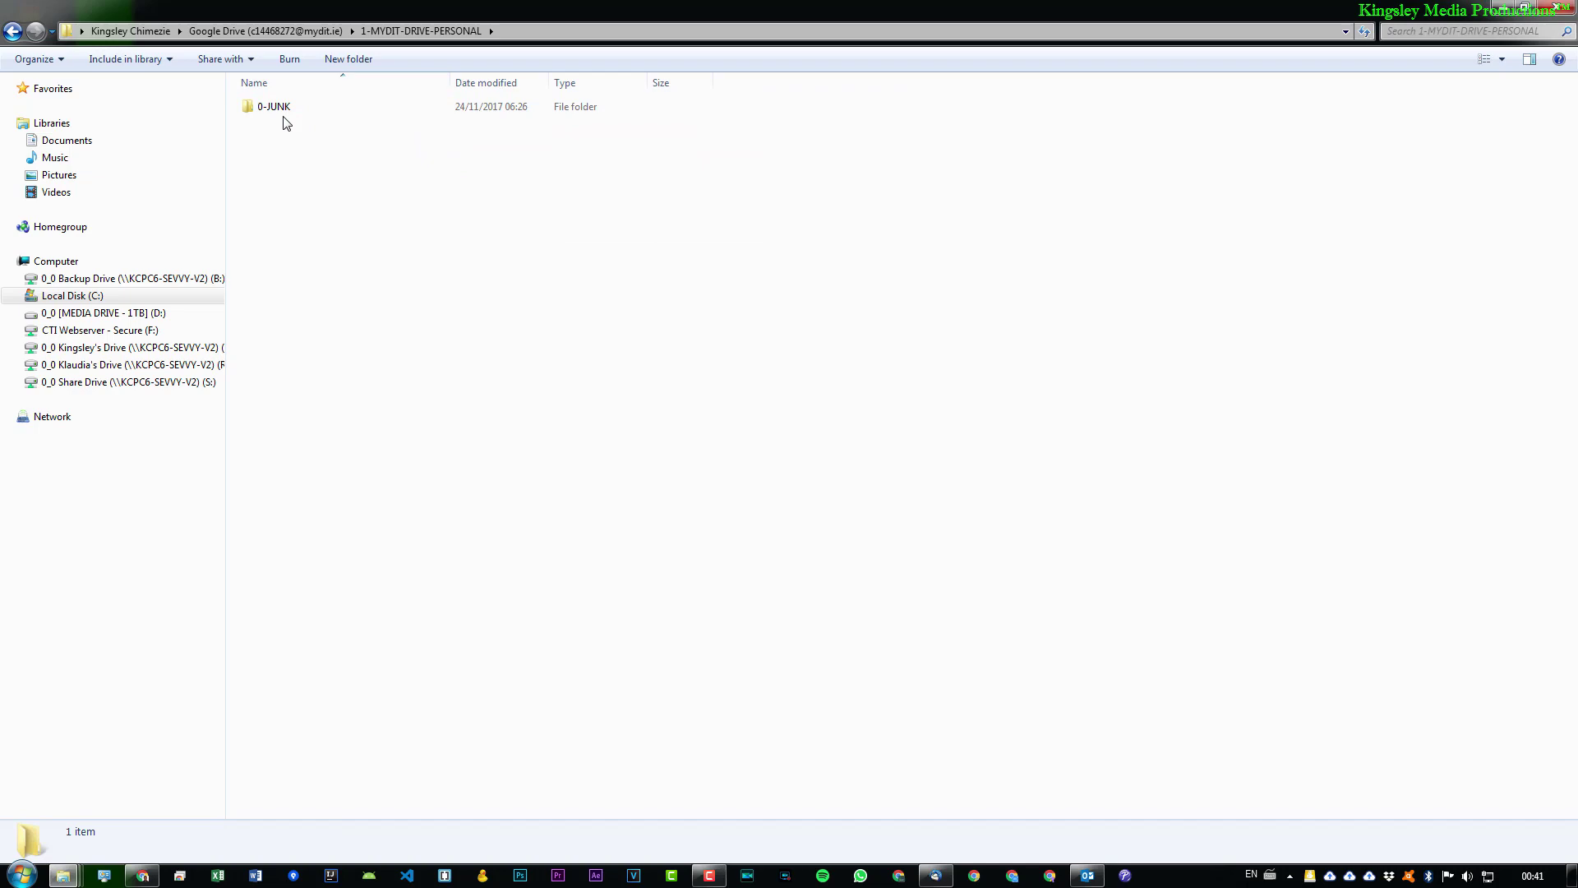
Step: Search this folder for 0-JUNK, then clear the search and select the 0-JUNK folder
click(1432, 30)
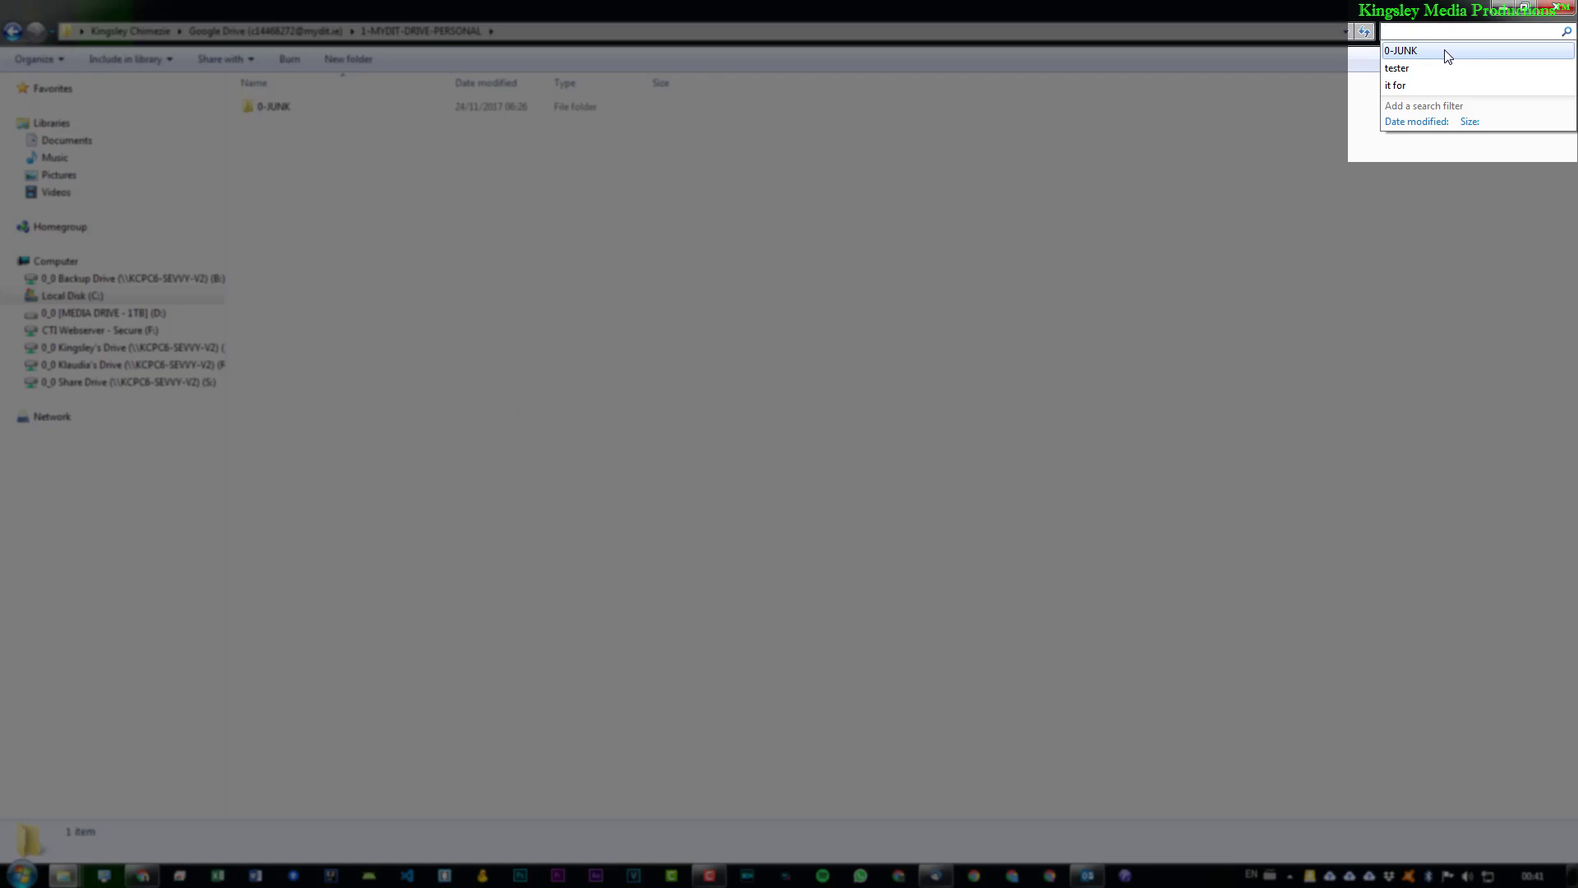
click(1448, 52)
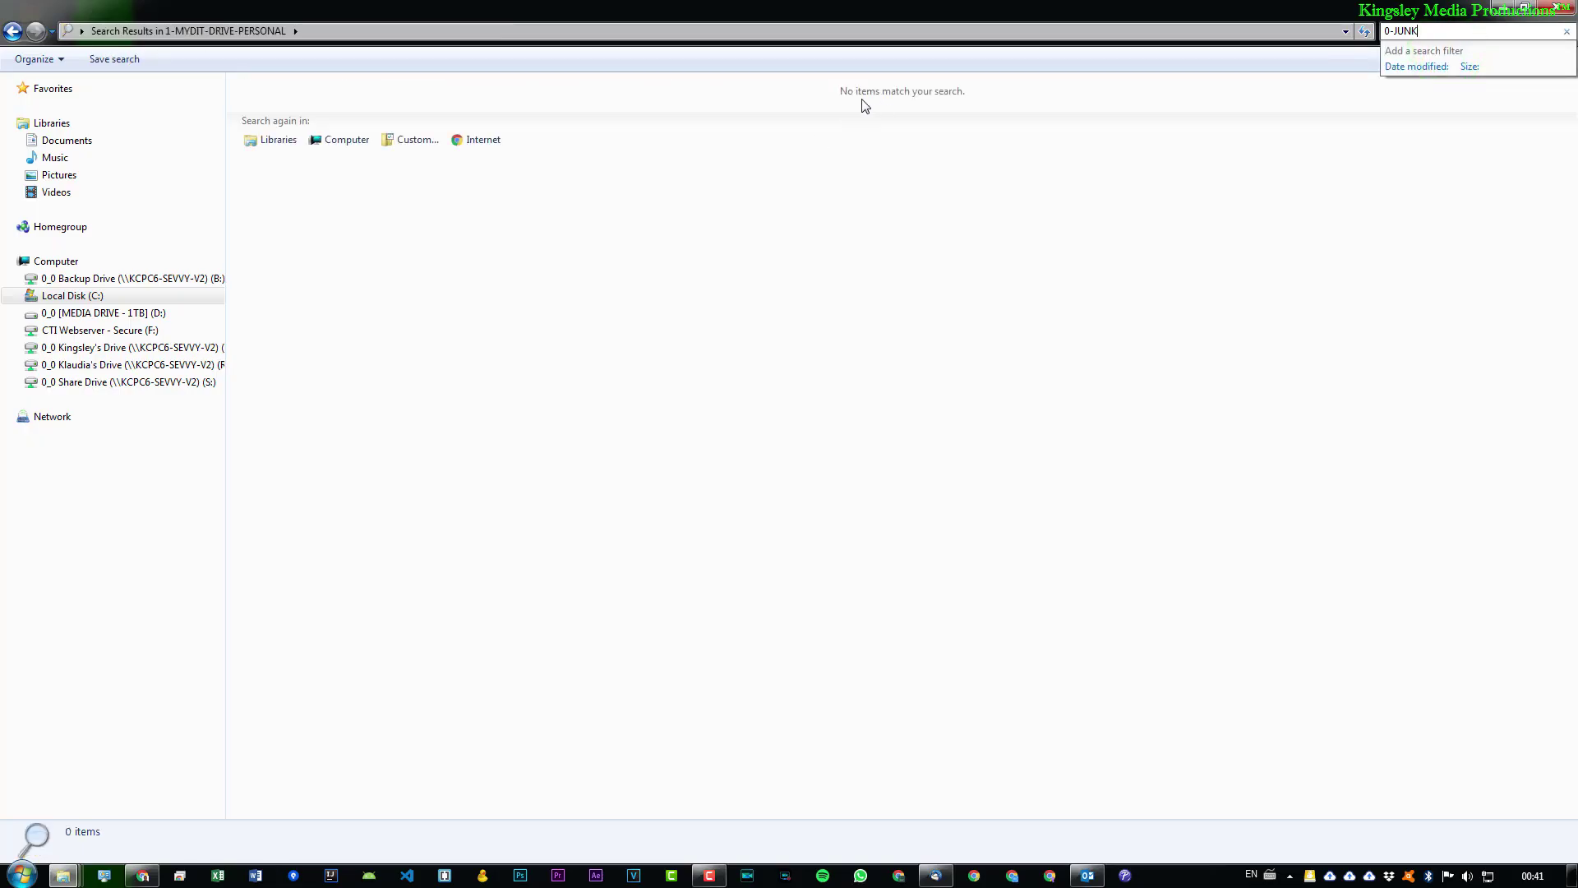
click(908, 93)
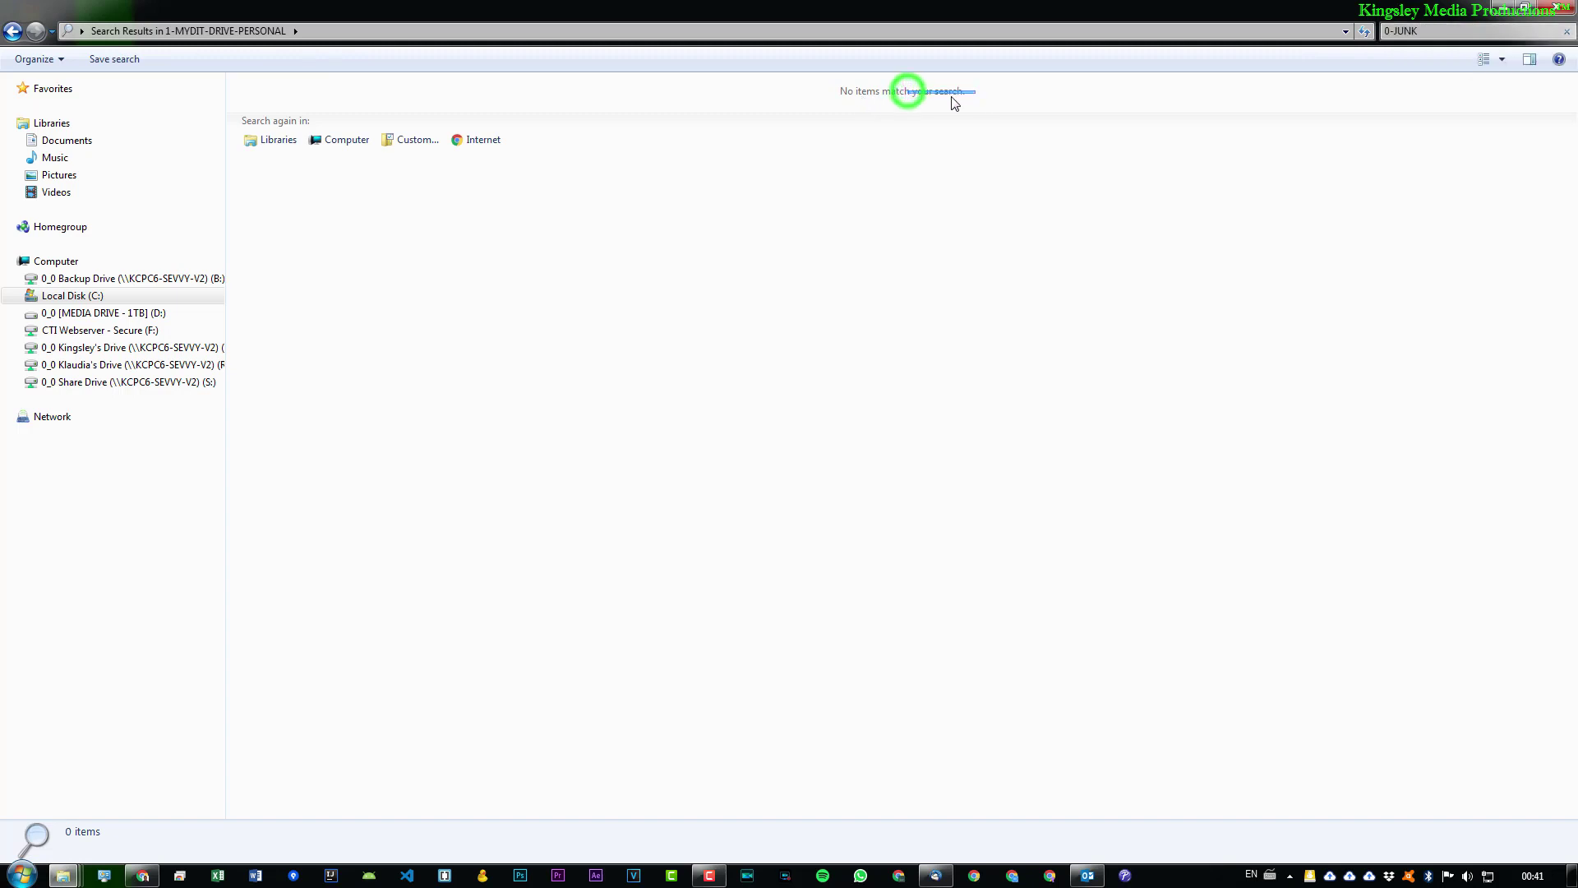
drag(836, 83, 983, 116)
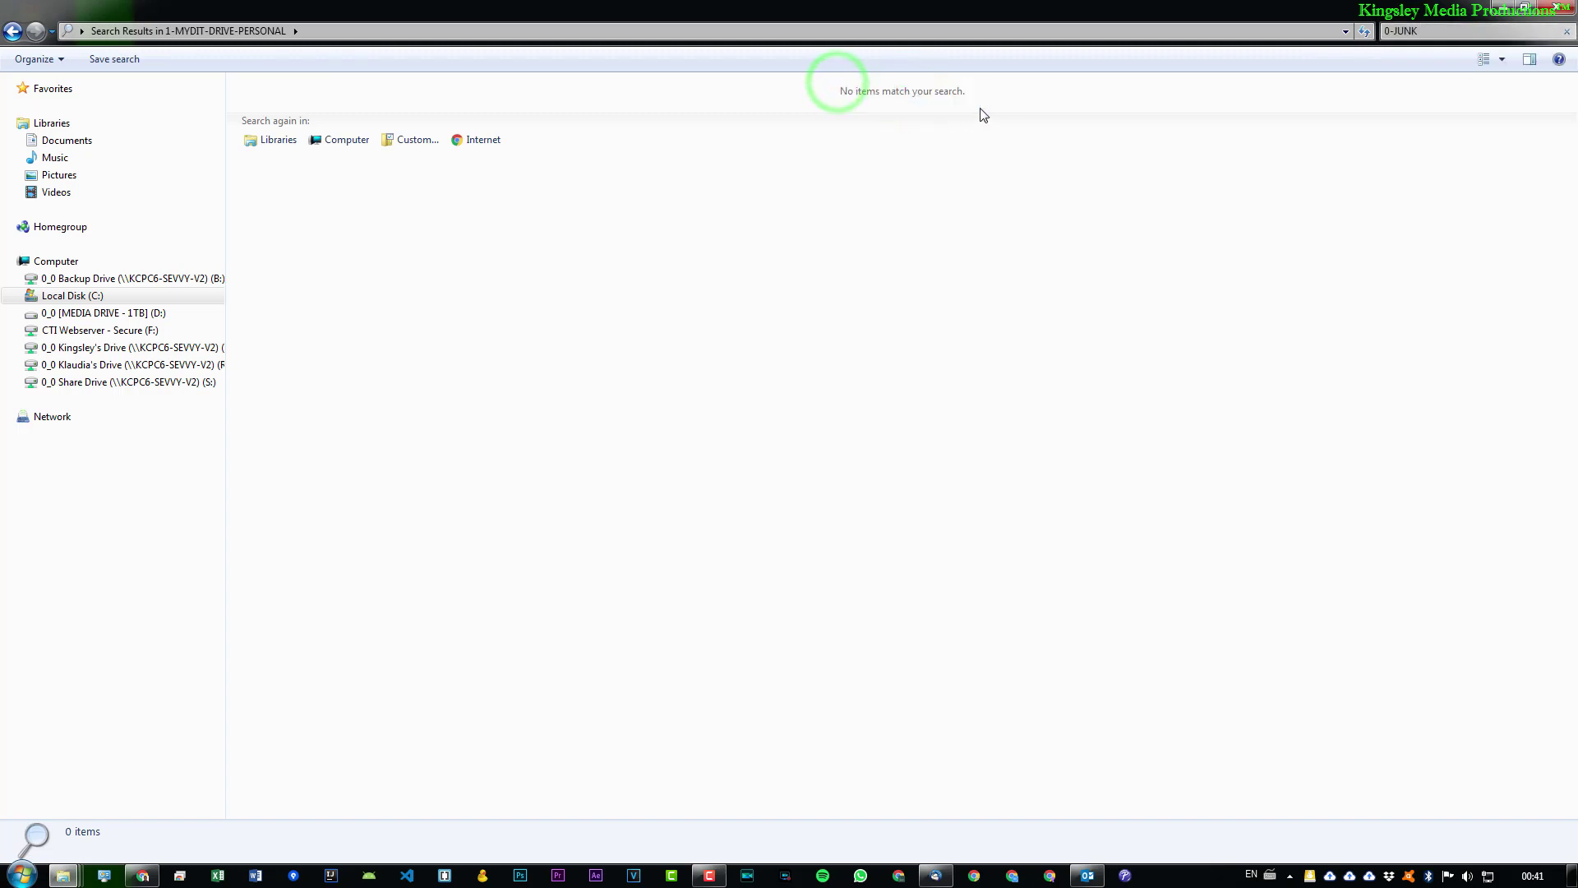
click(1448, 30)
key(BackSpace)
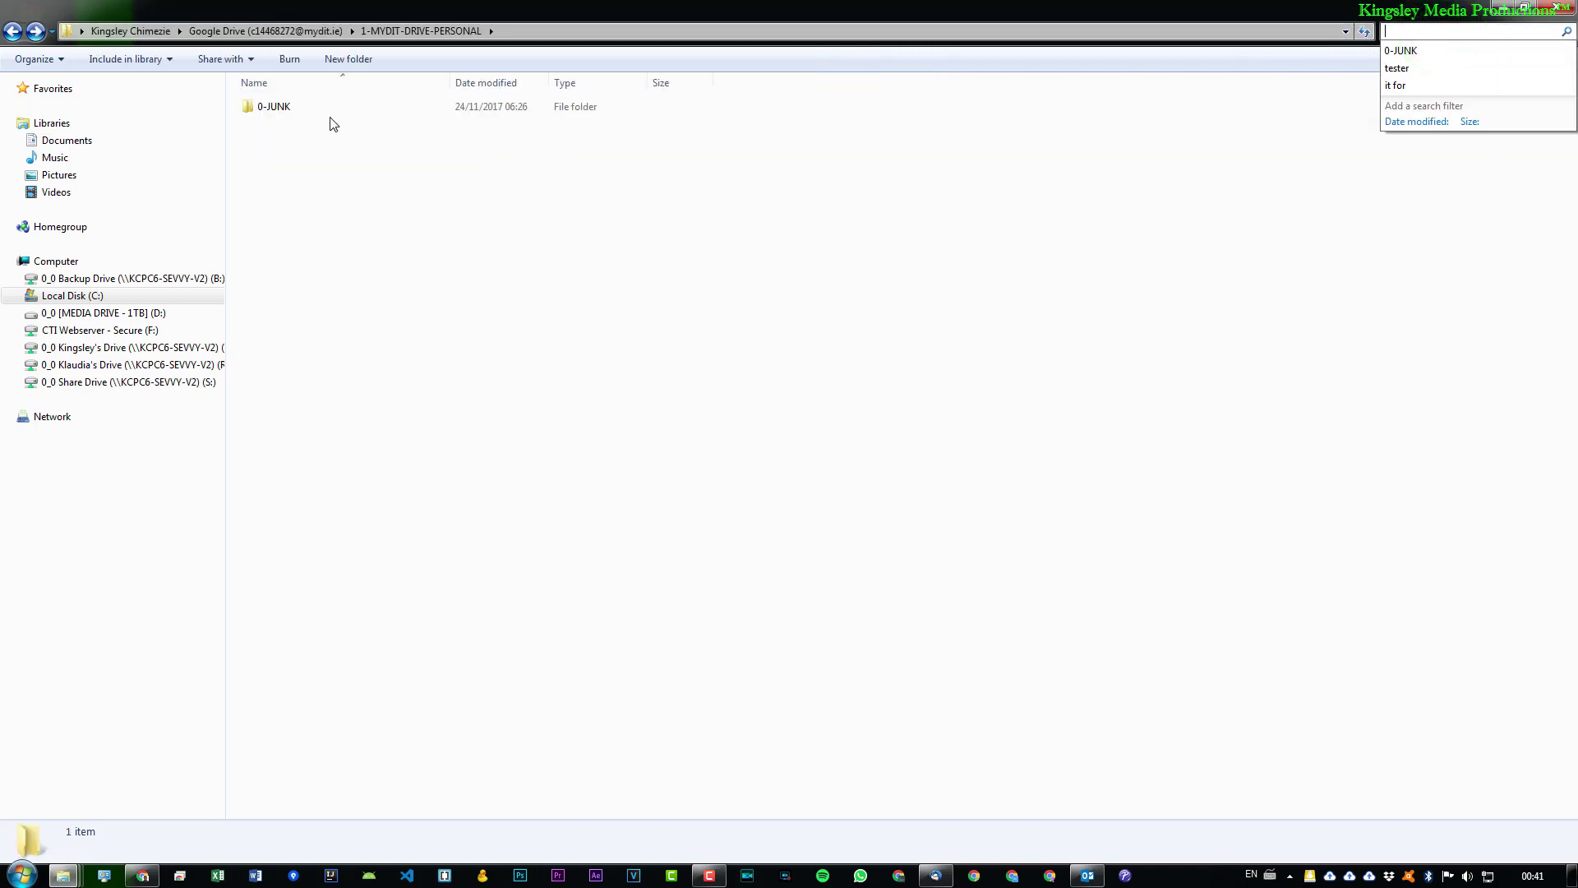
click(335, 108)
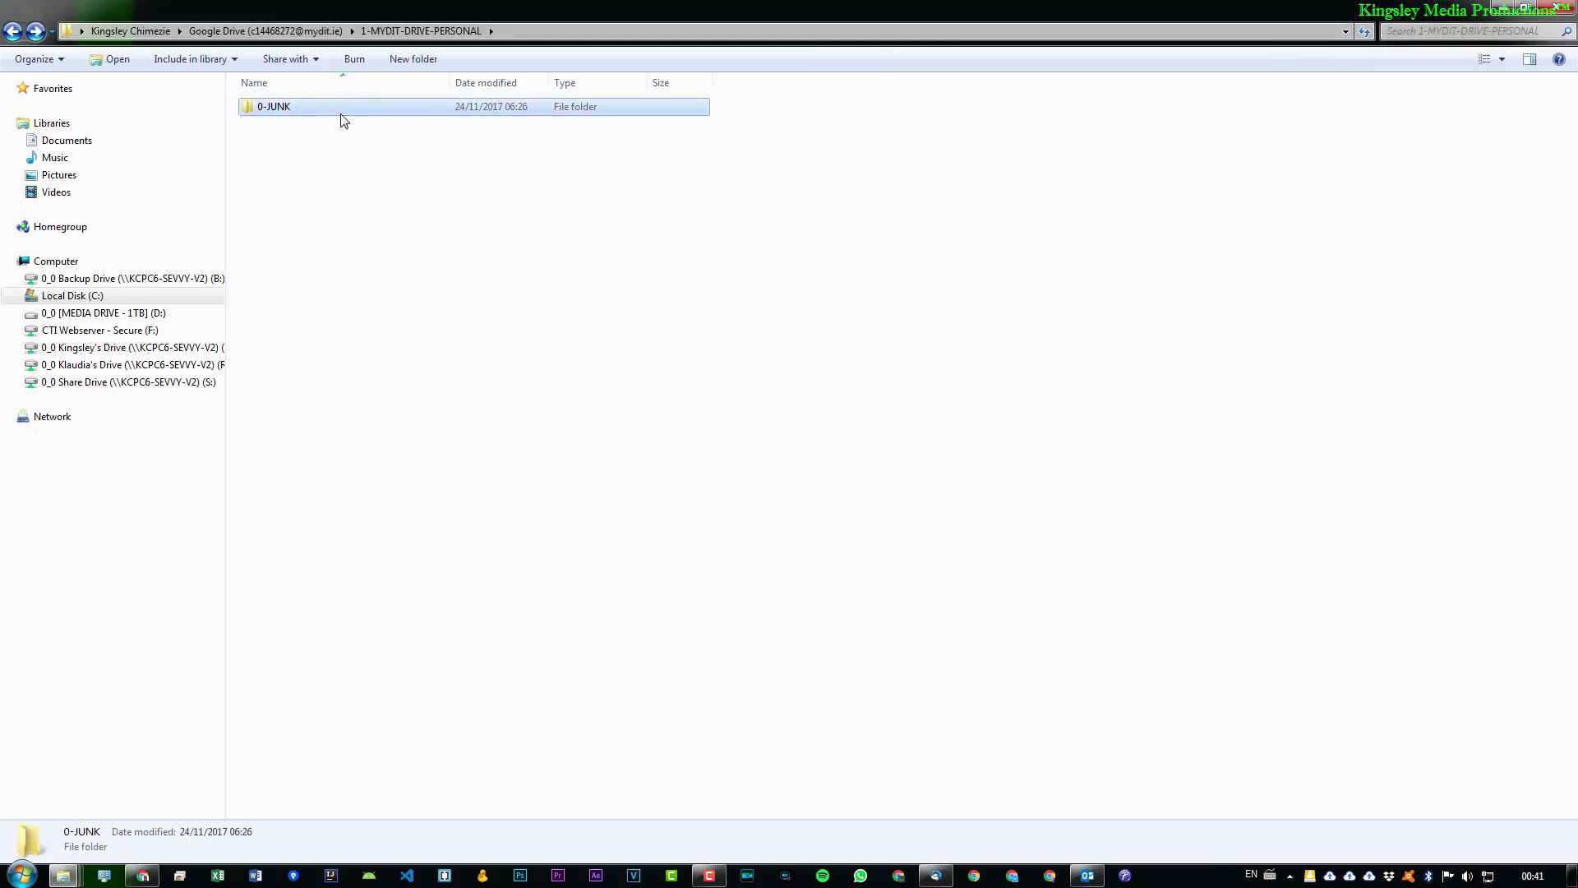
Step: Go up a level and view 1-MYDIT-DRIVE-PERSONAL's Security permissions, which list only the owner account
key(alt+Up)
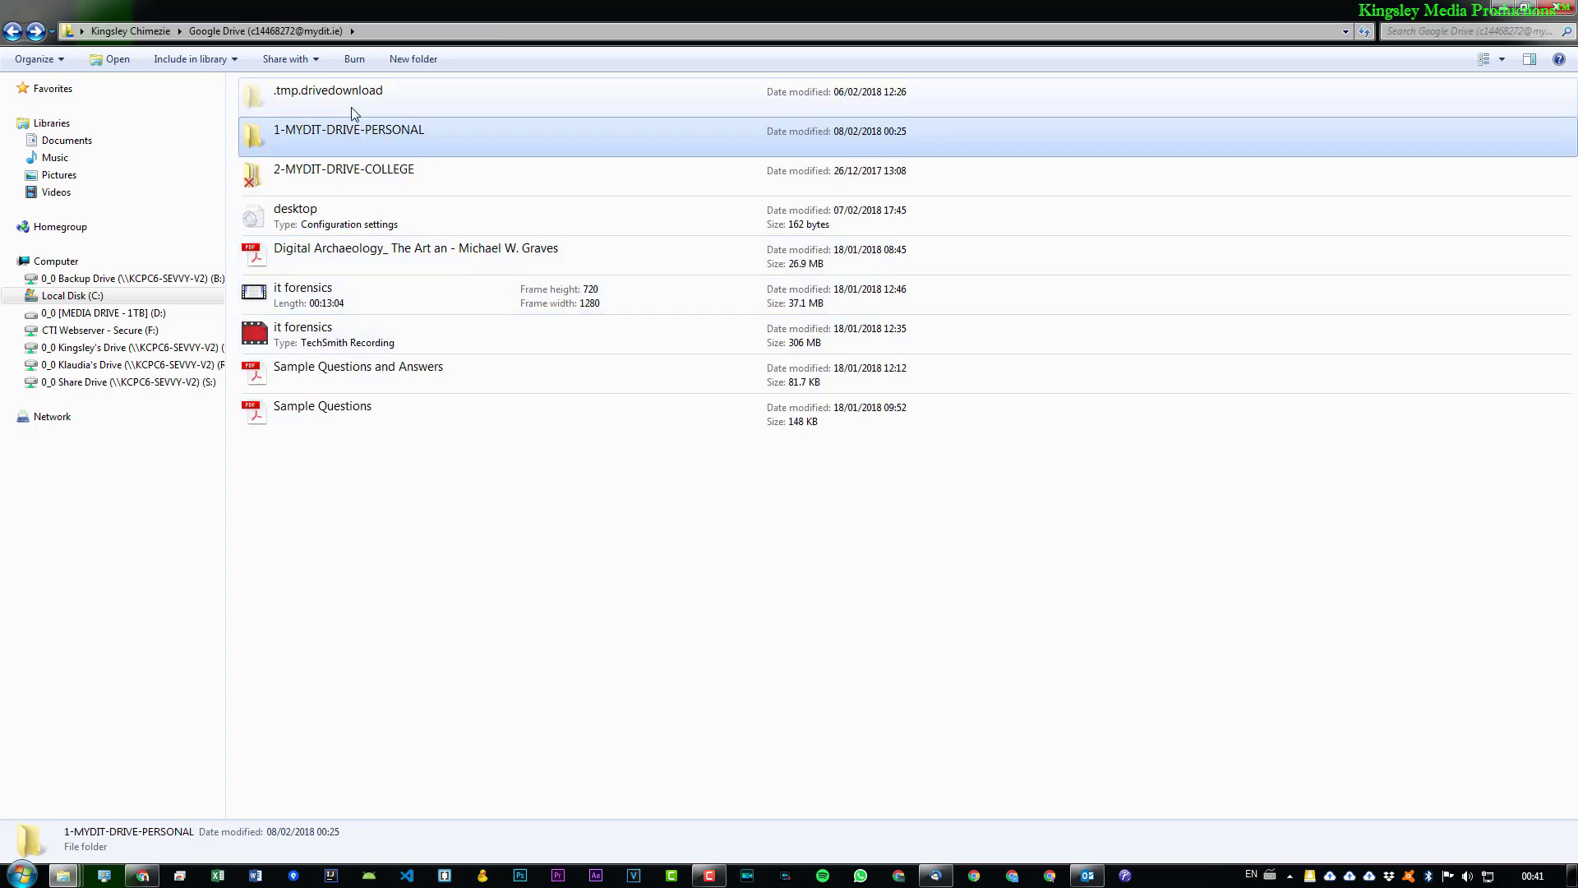
alt+double_click(388, 140)
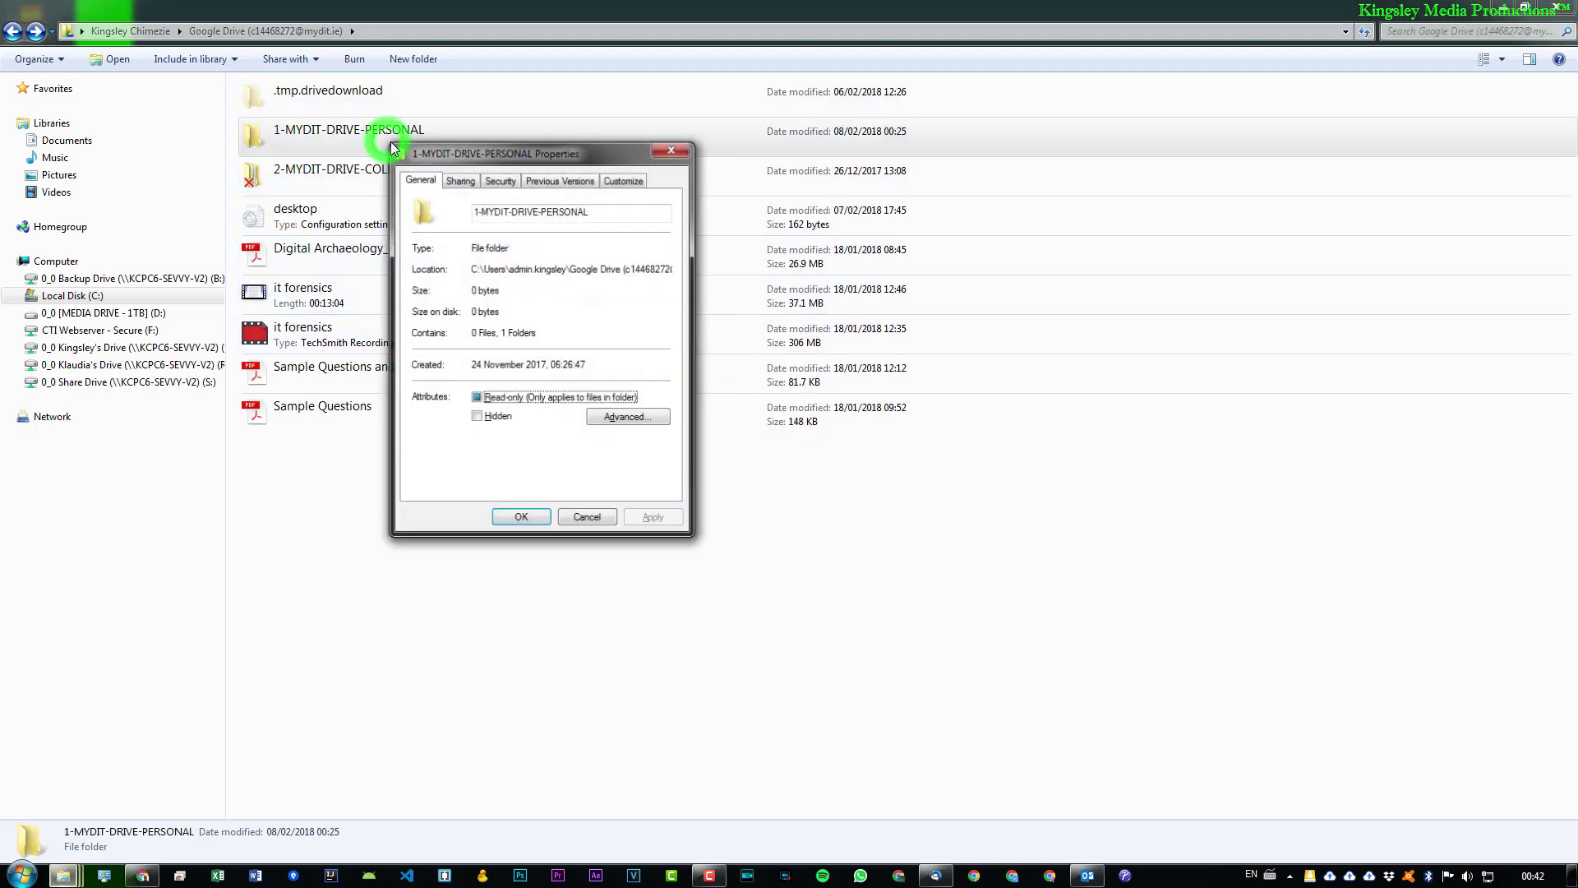
drag(531, 146, 741, 128)
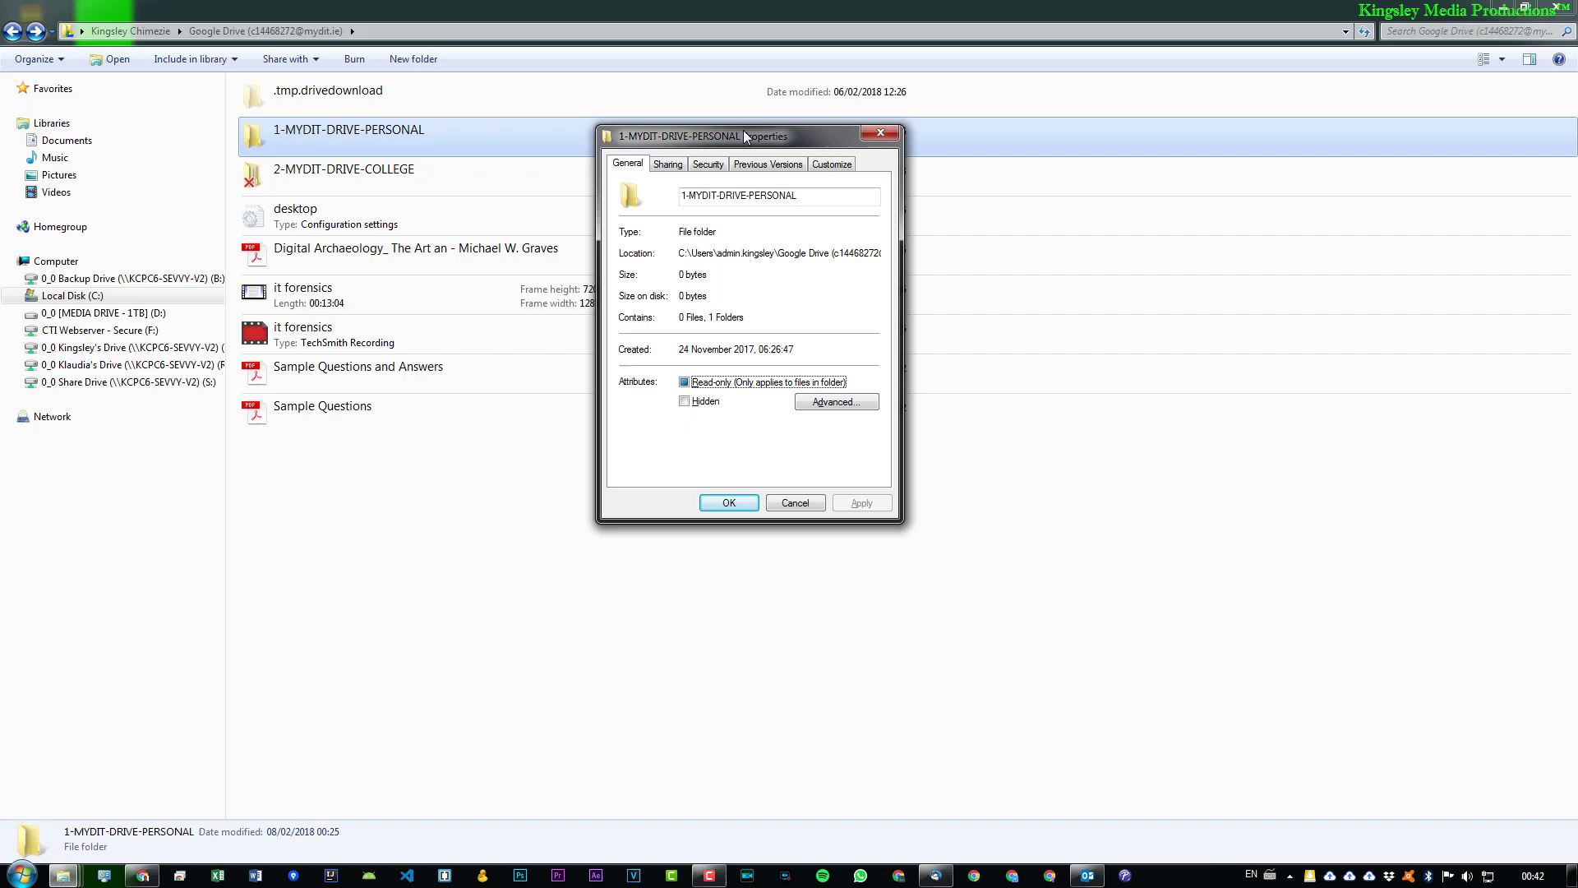
click(710, 166)
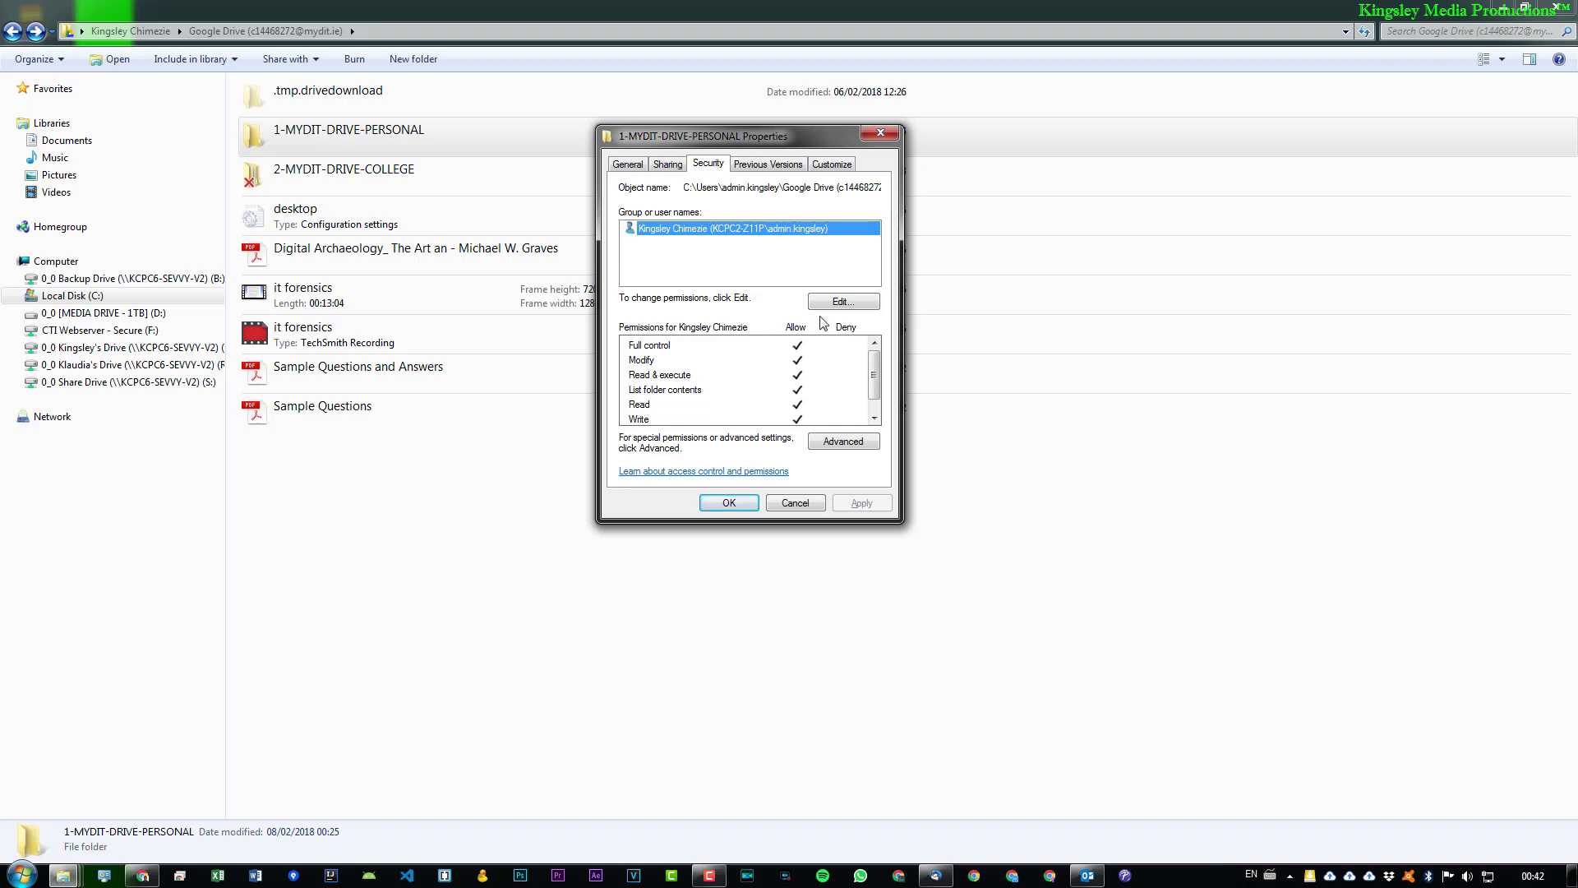
click(713, 265)
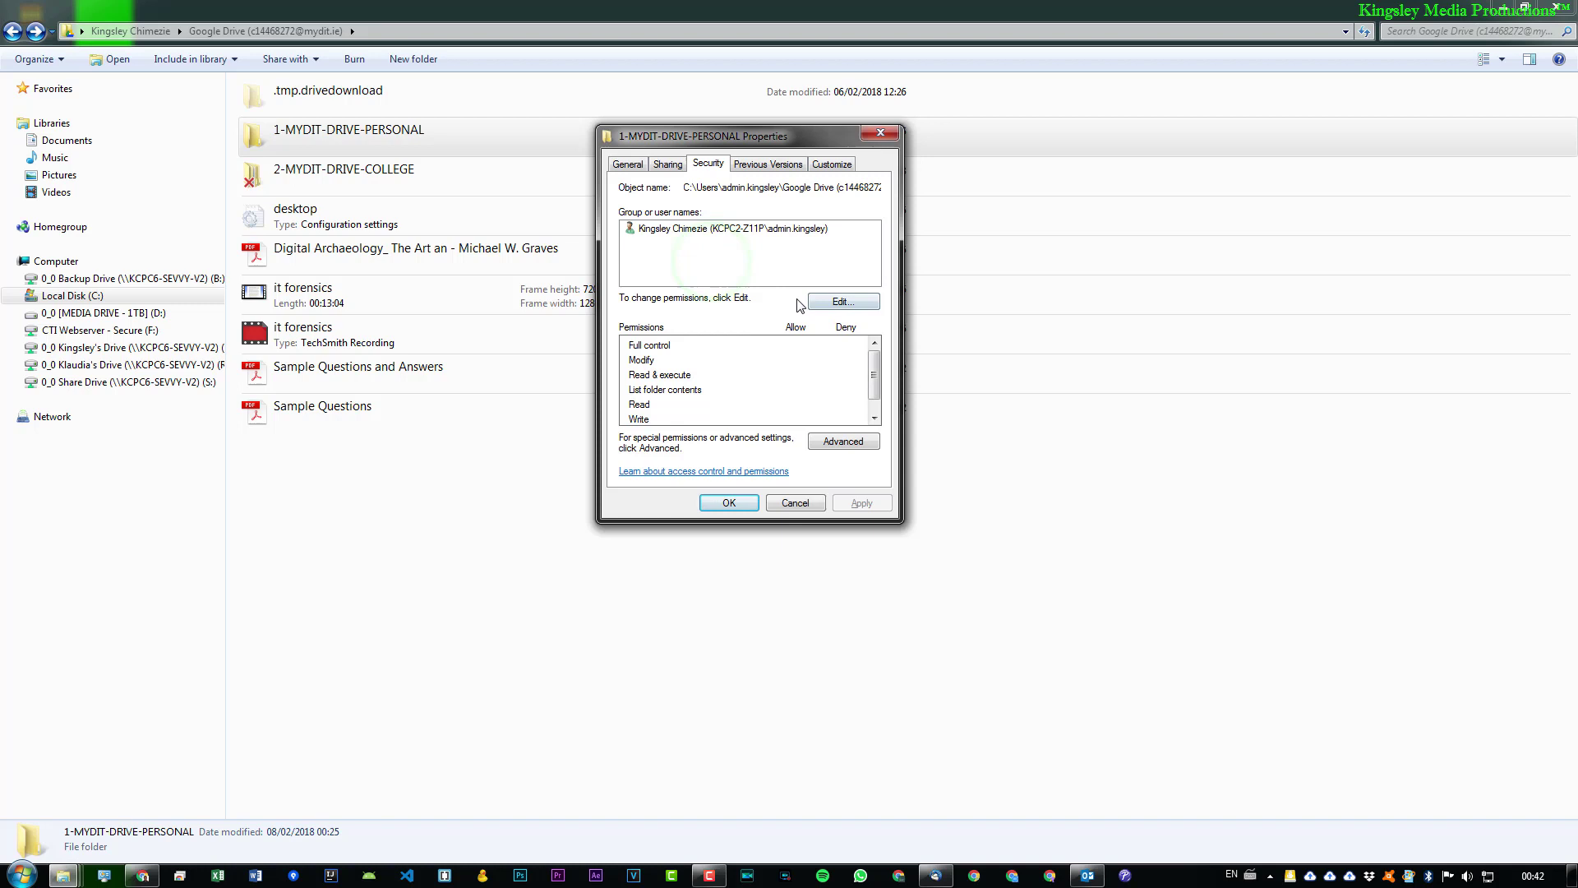
Step: Add SYSTEM to 1-MYDIT-DRIVE-PERSONAL's permissions, remove it again, and close the Permissions and Properties windows
click(844, 302)
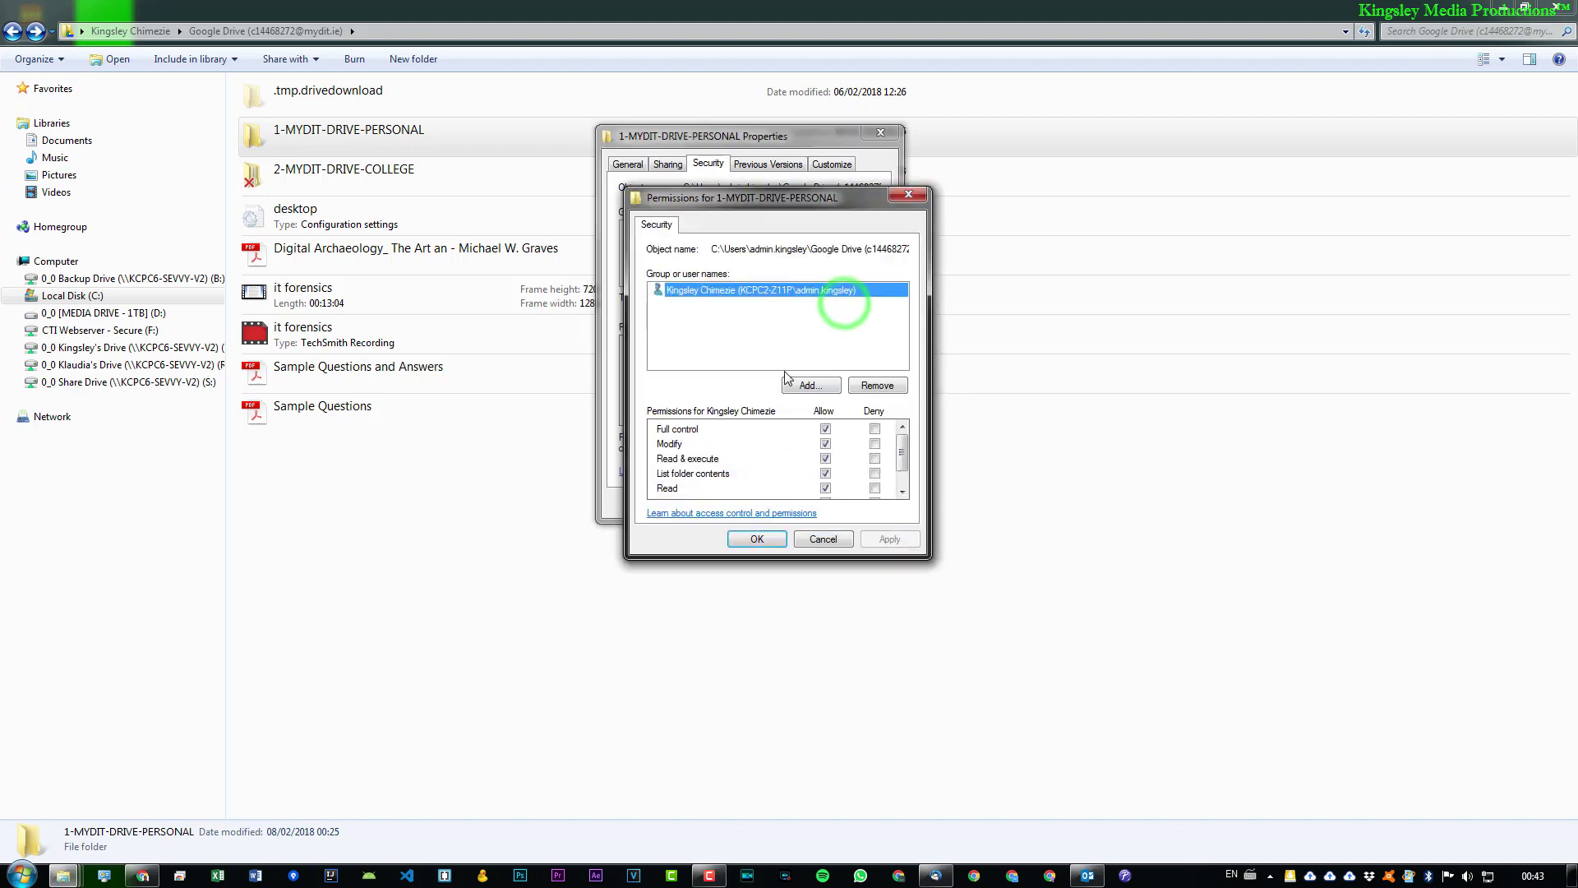
click(813, 386)
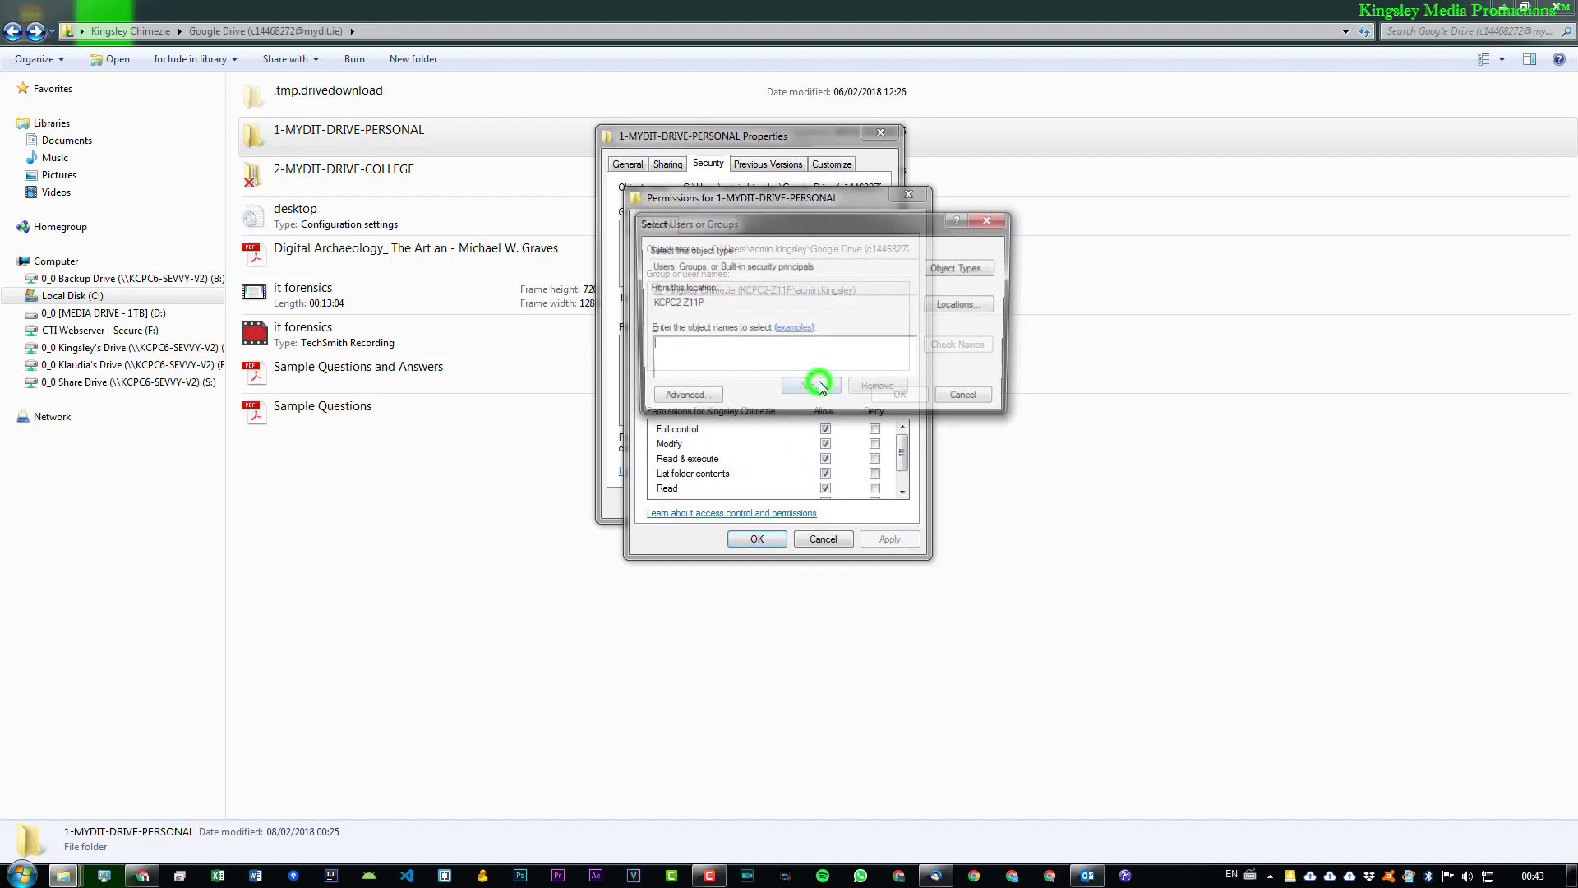
click(770, 357)
text(sys)
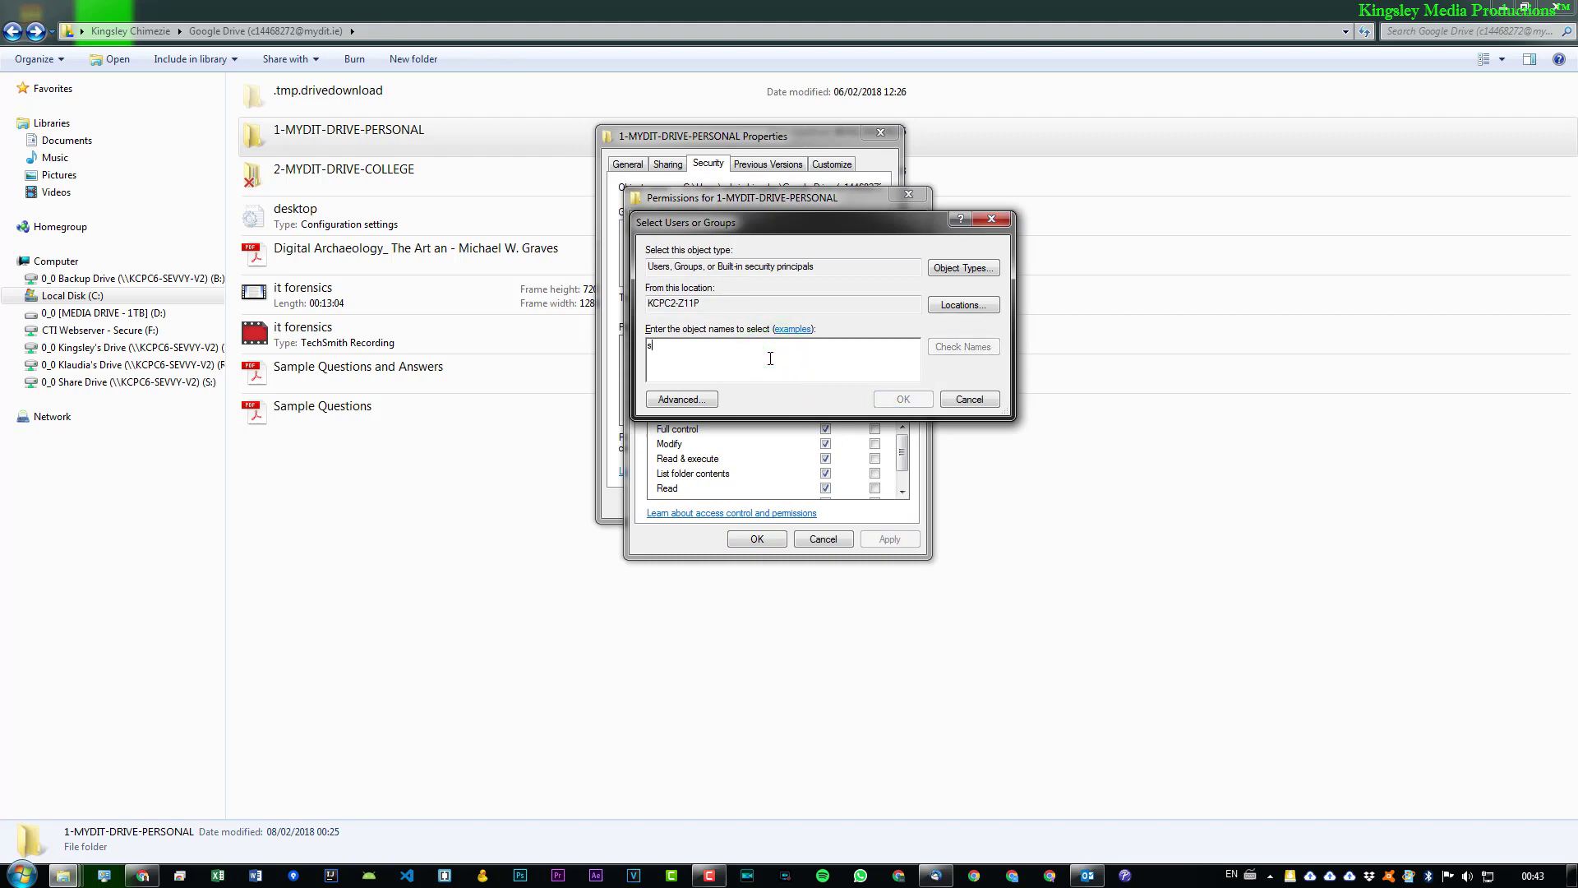
text(tem)
key(Return)
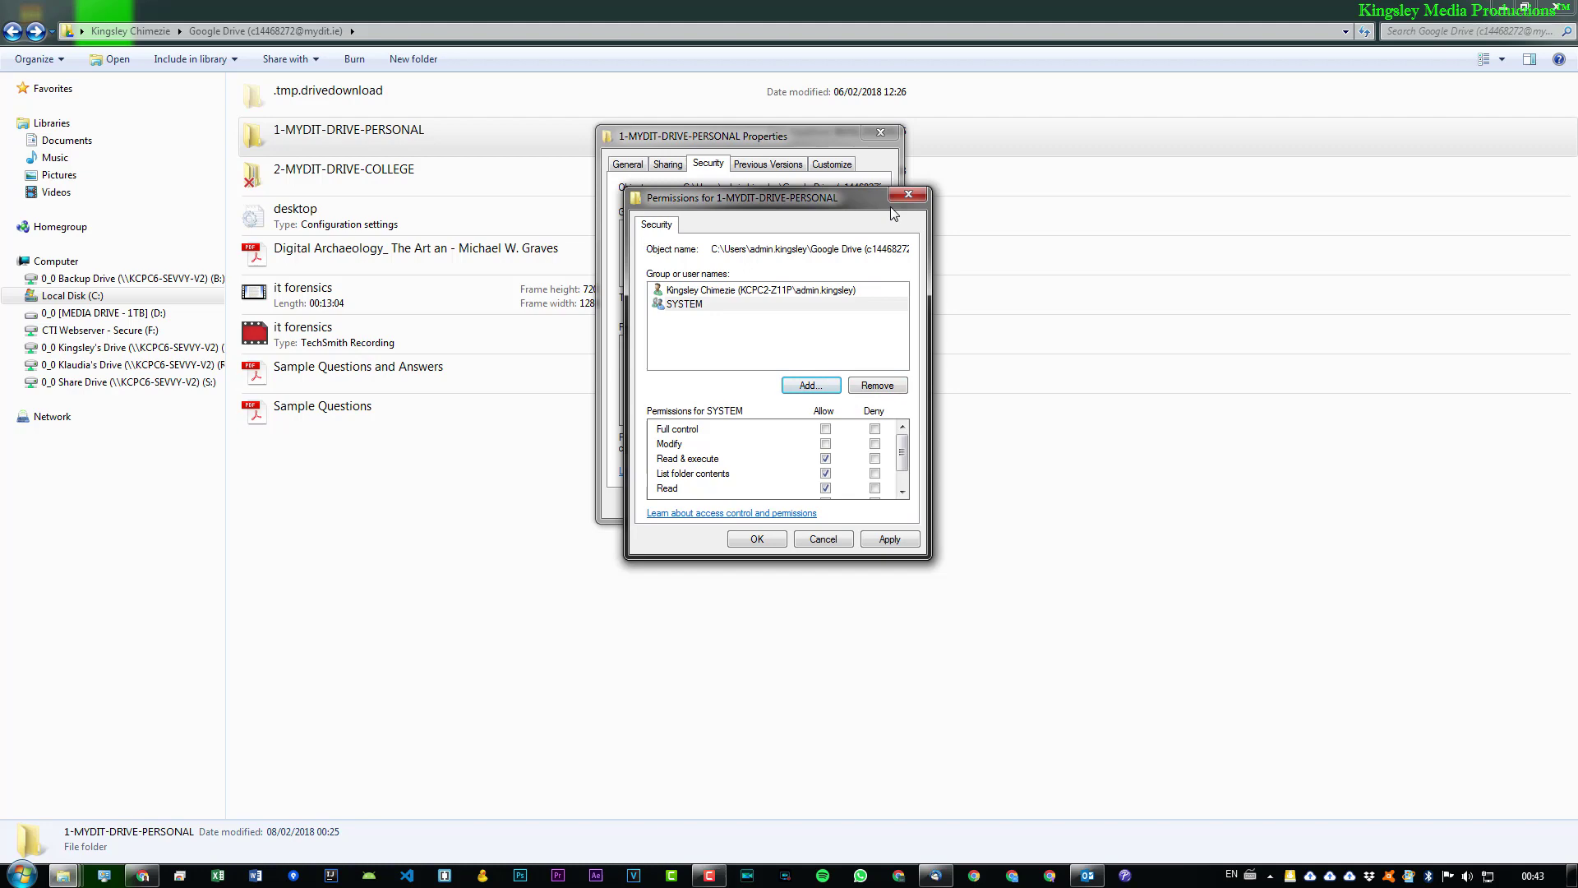
click(883, 387)
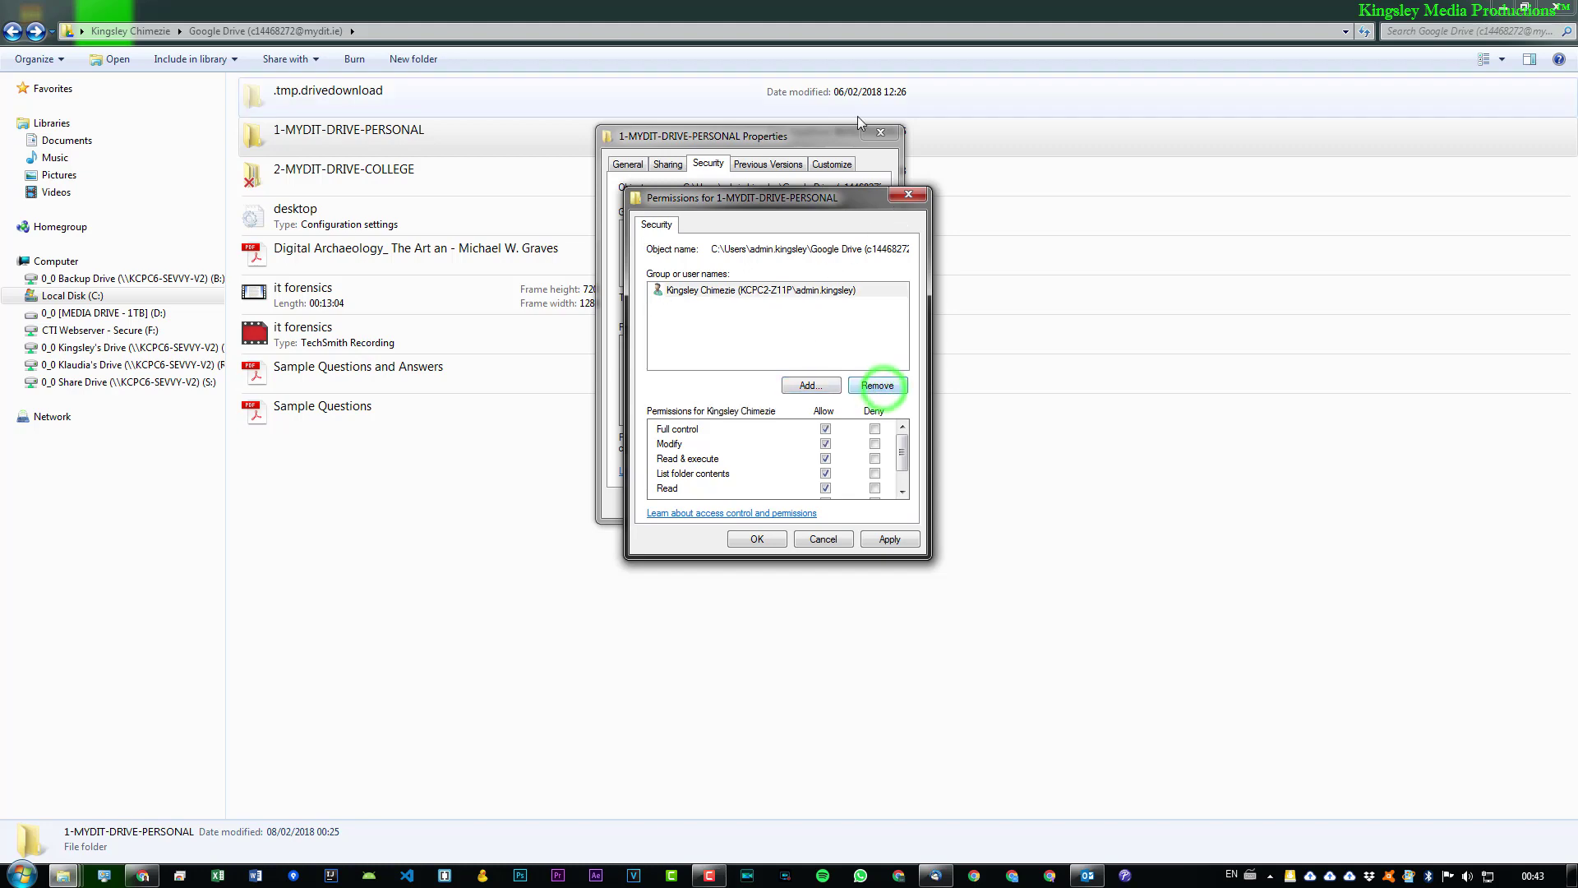
click(908, 195)
click(880, 134)
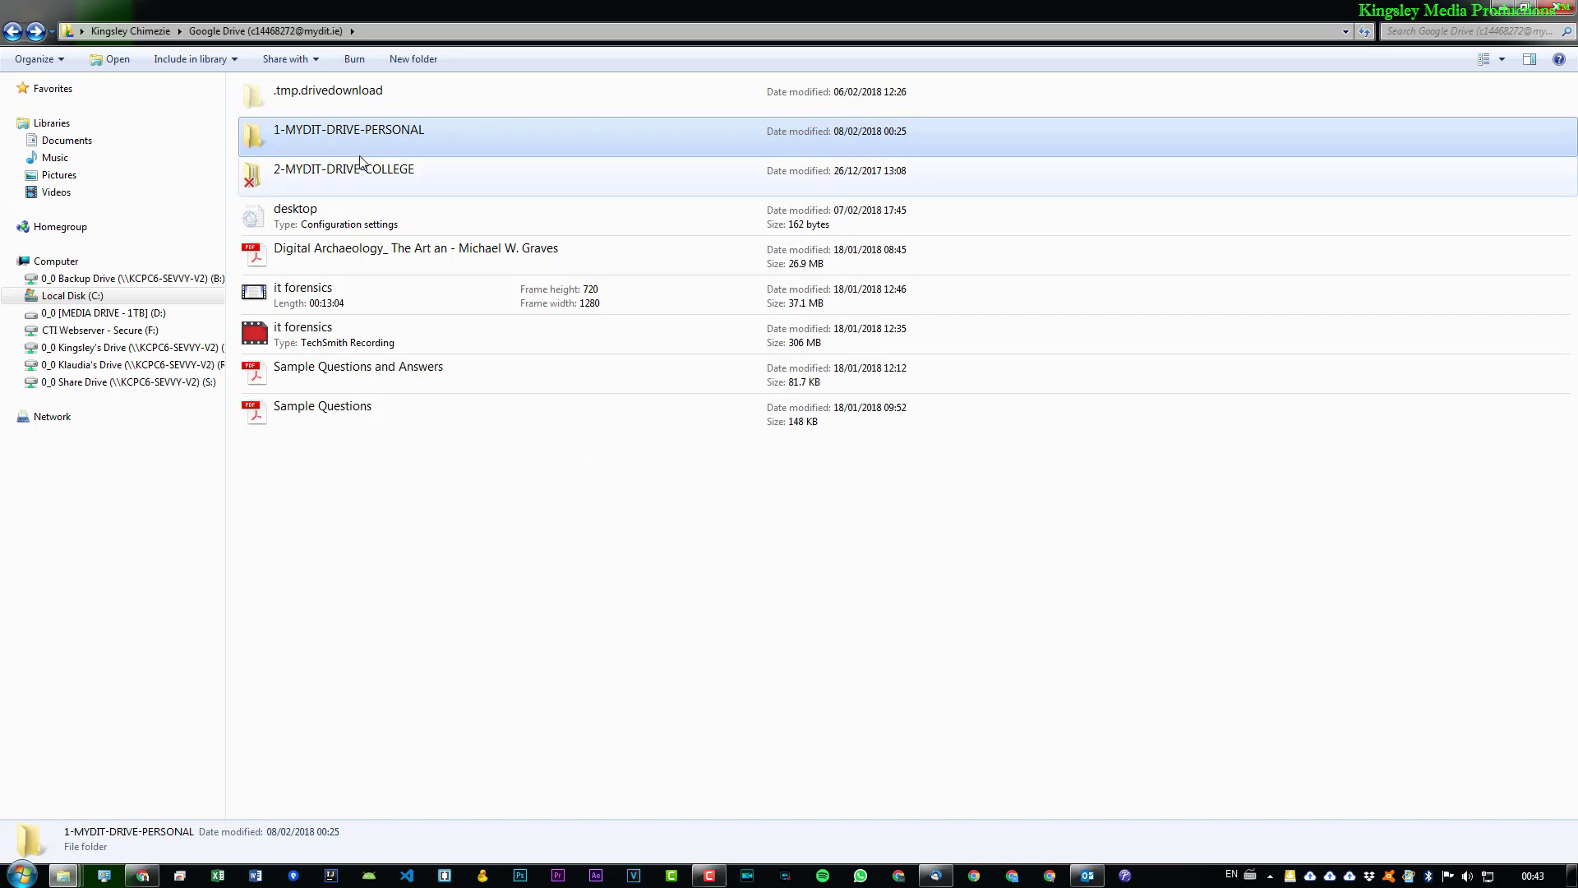
drag(517, 681, 495, 115)
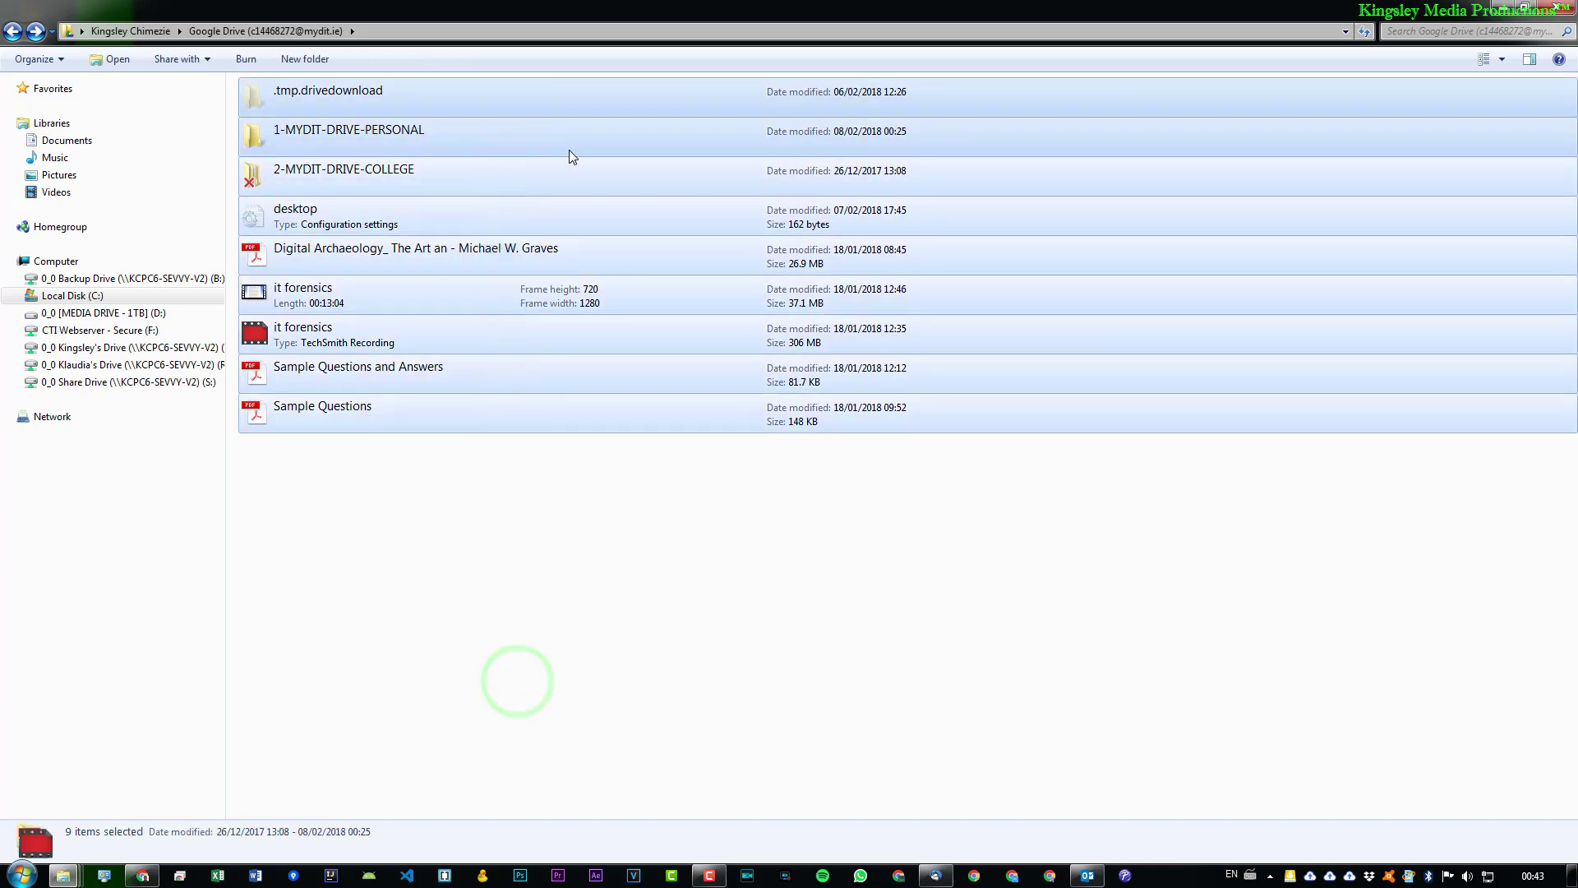
click(334, 701)
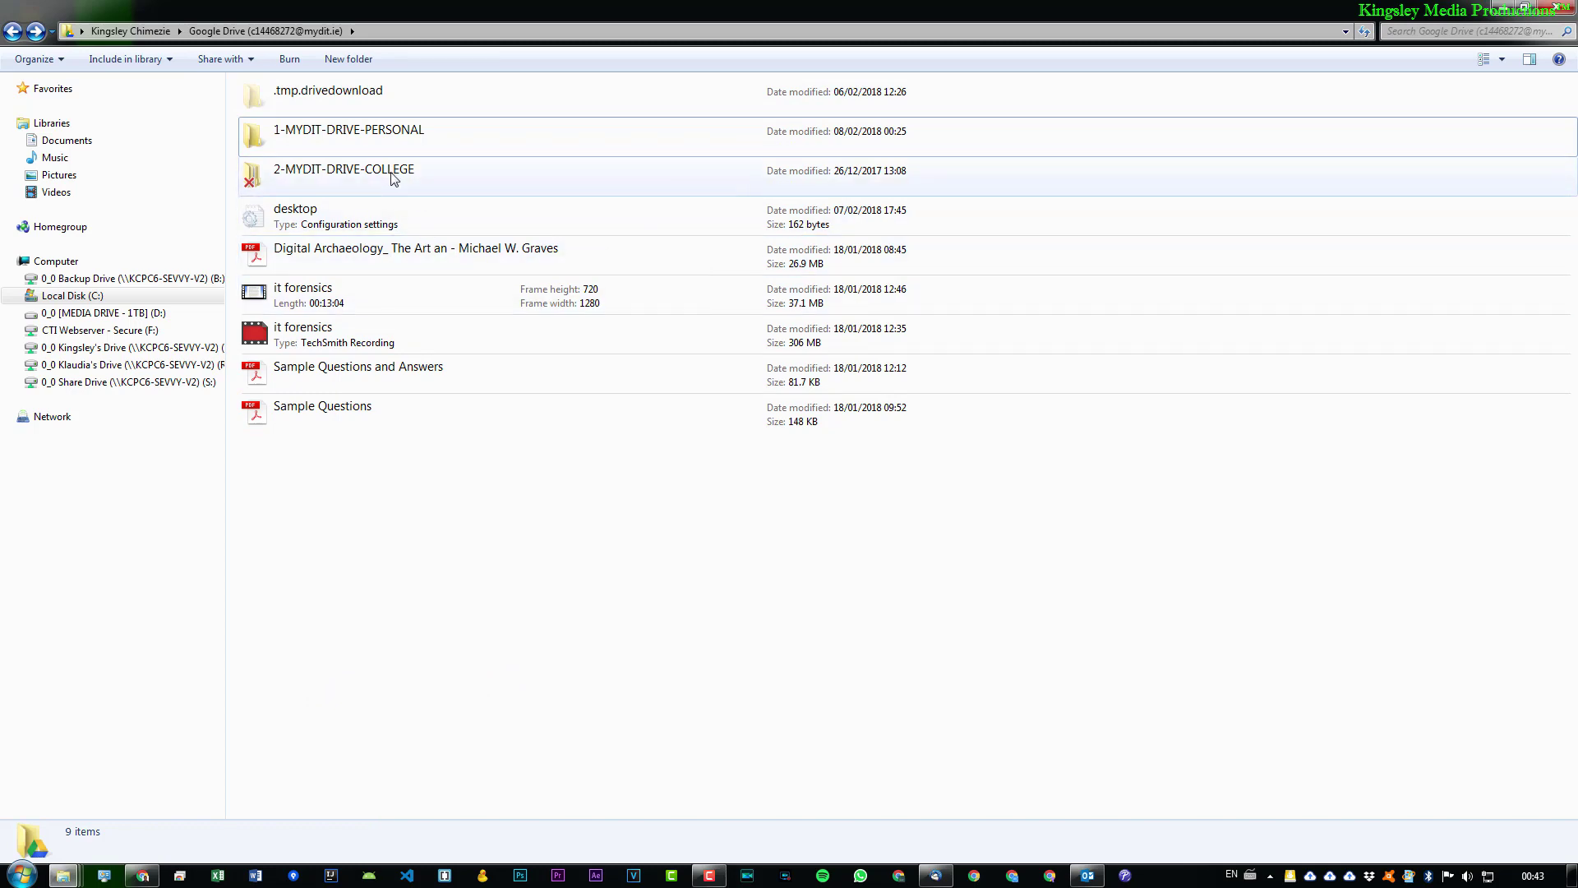
click(149, 30)
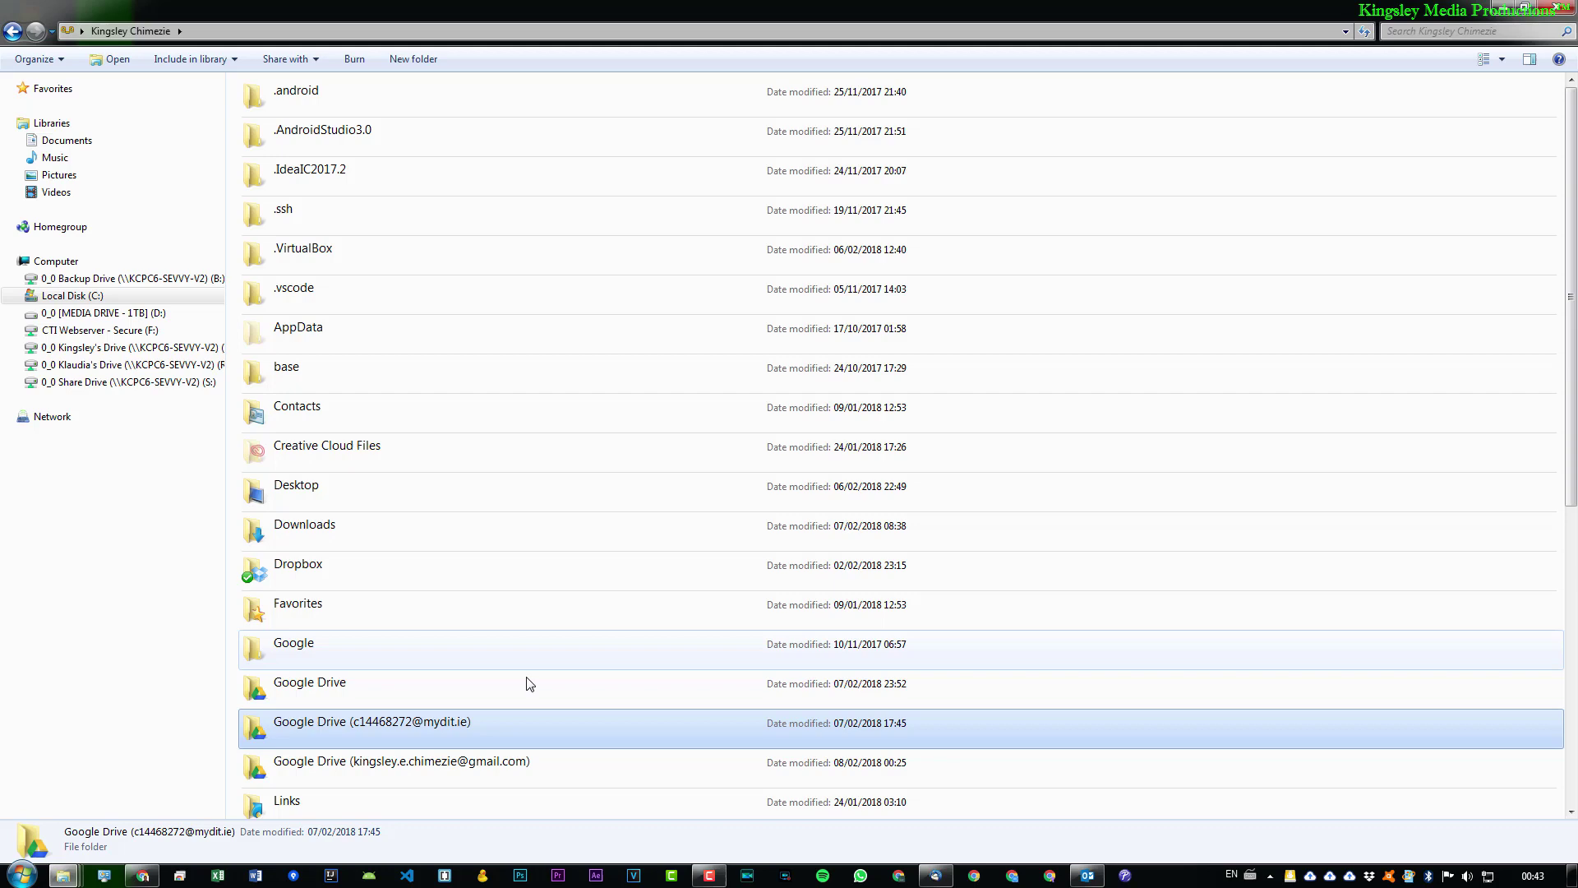
scroll(441, 731, down, 2)
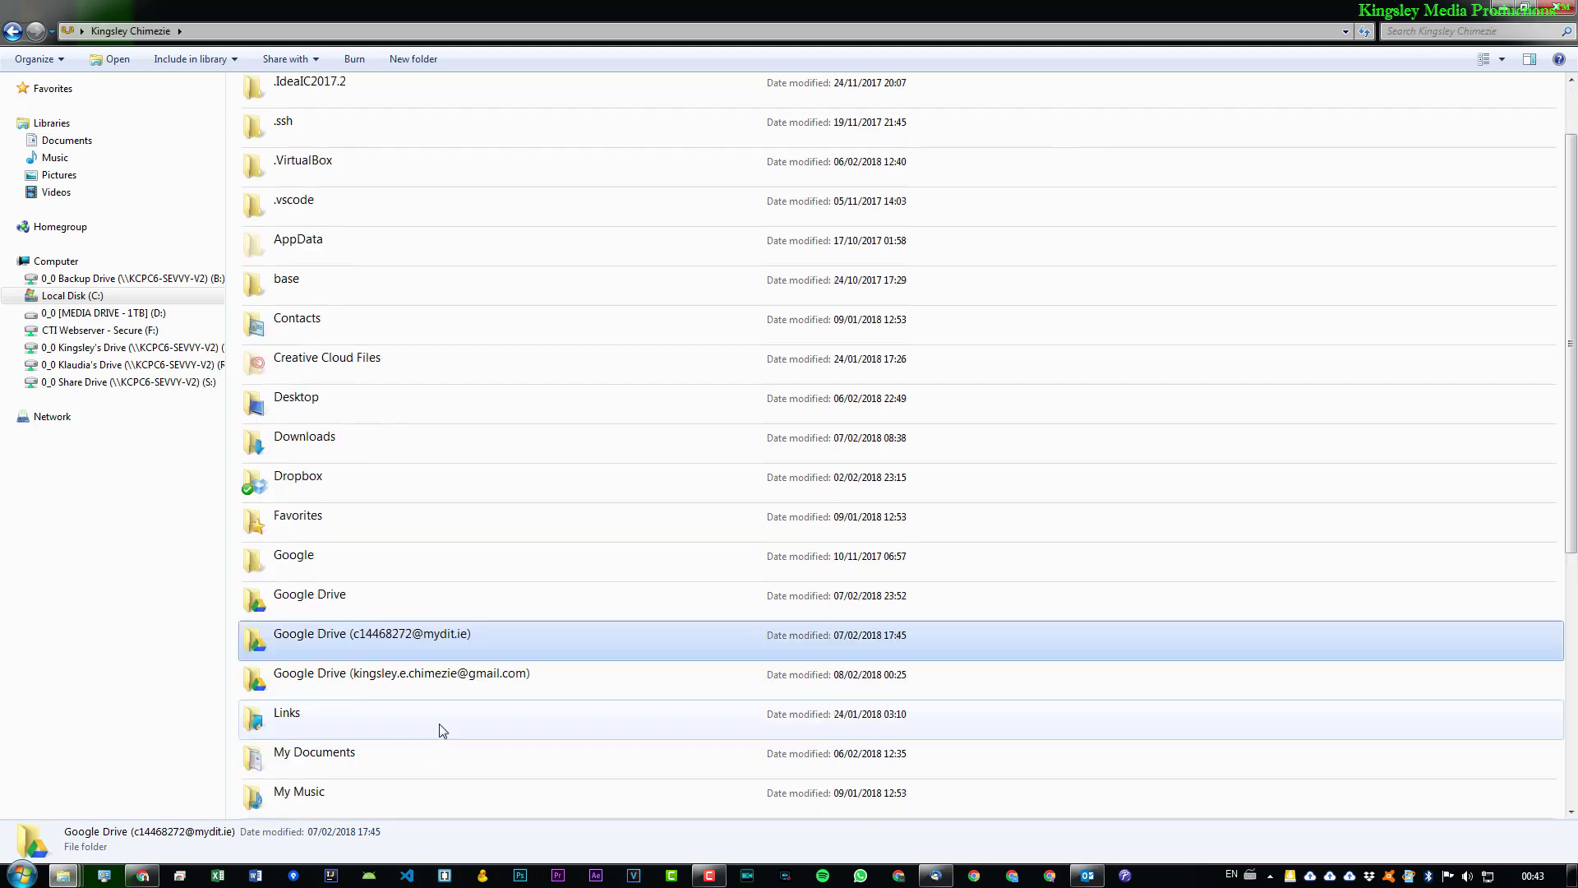
alt+double_click(405, 641)
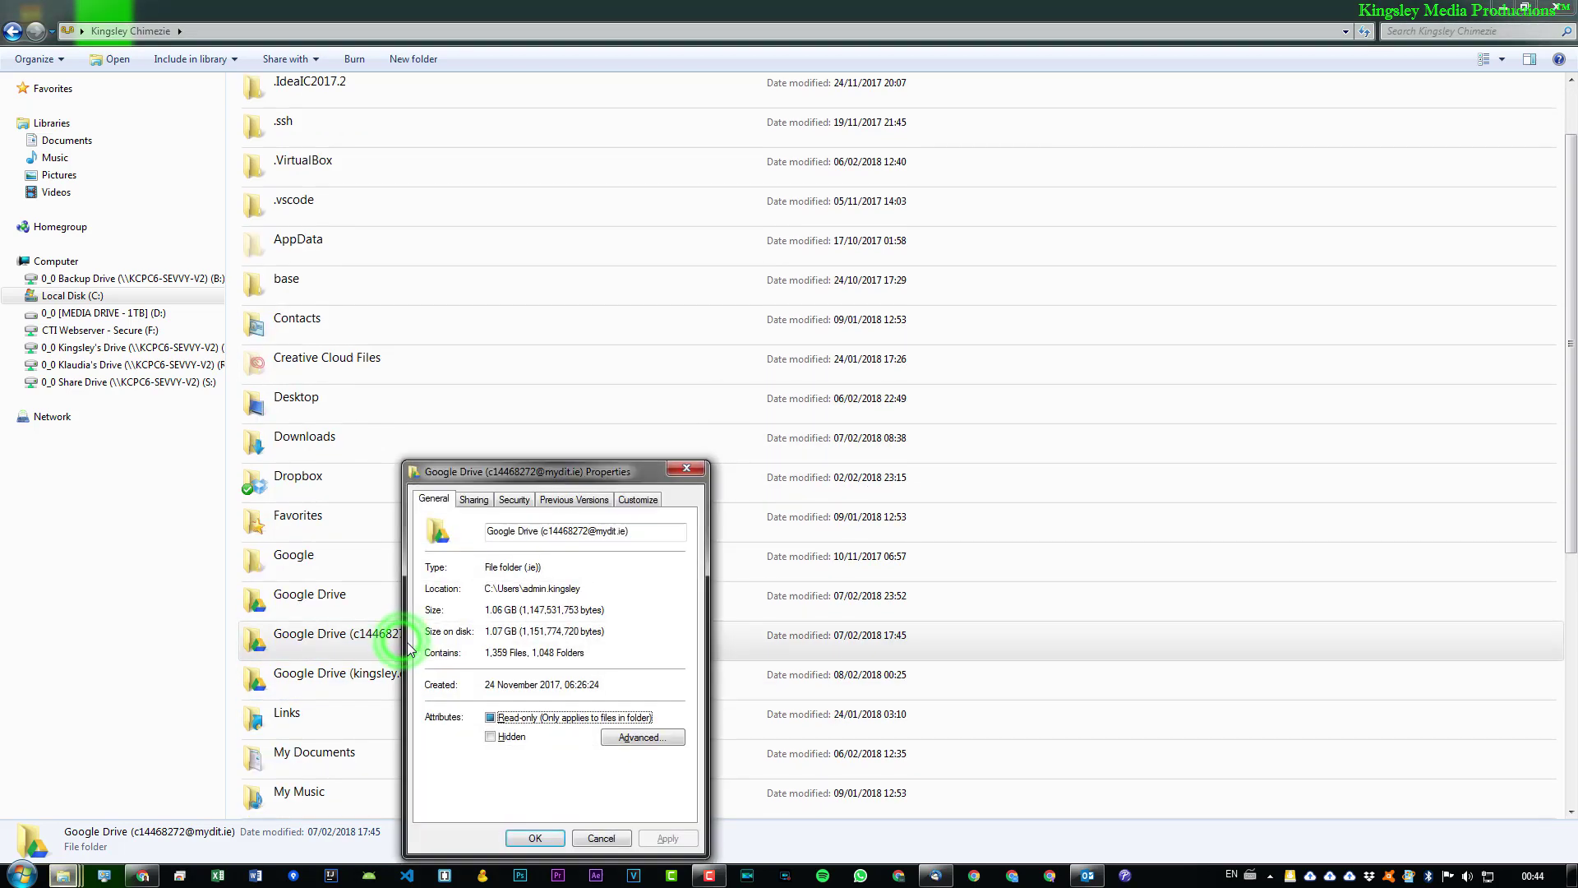
click(515, 499)
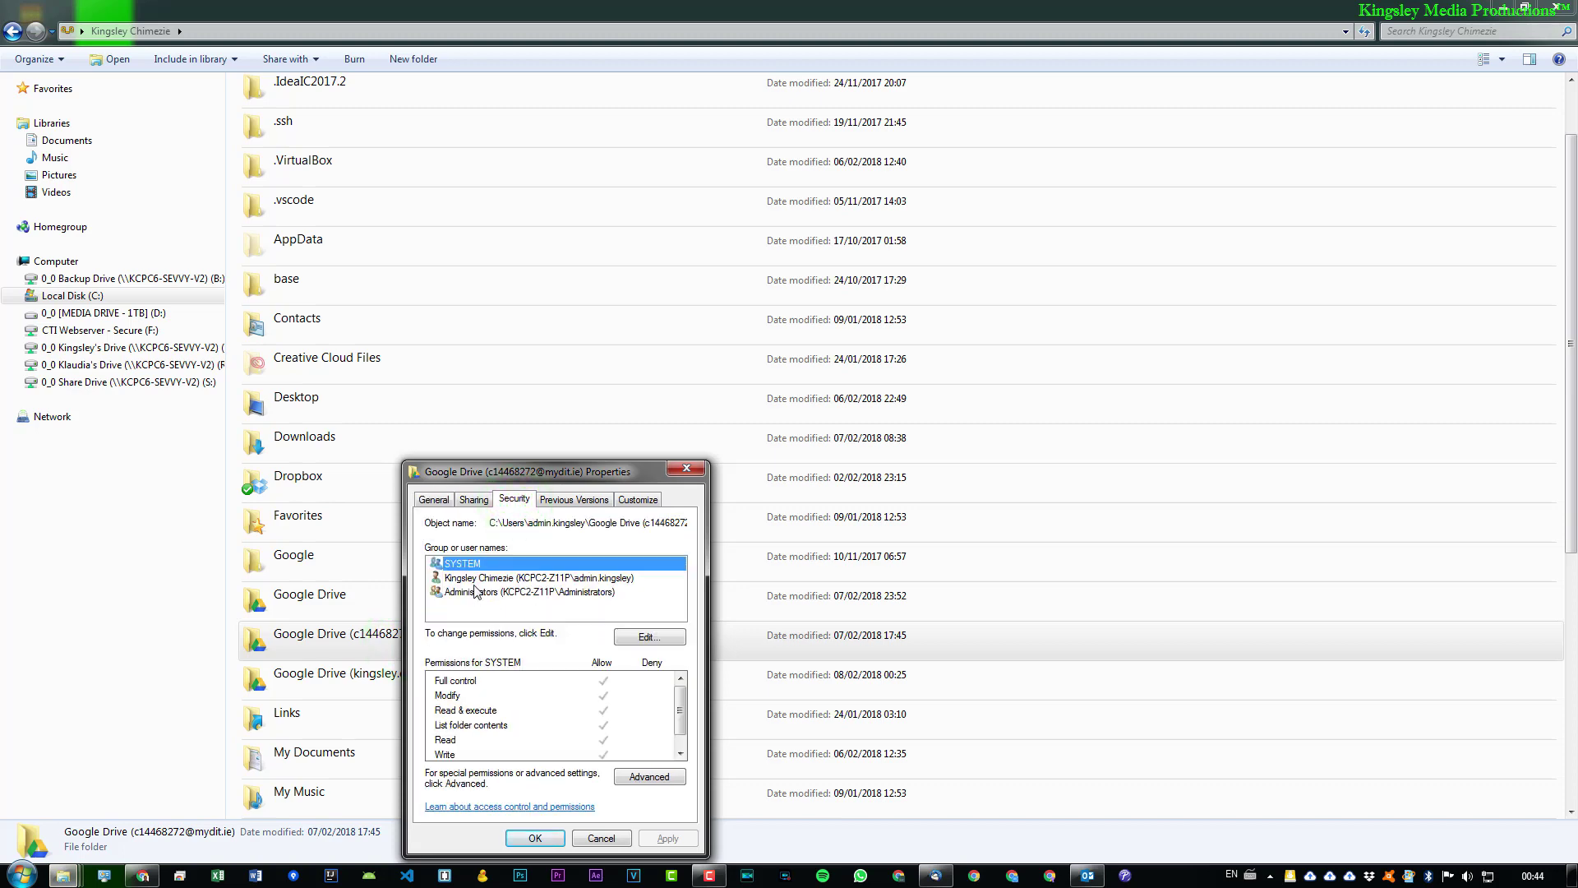
drag(517, 466, 700, 261)
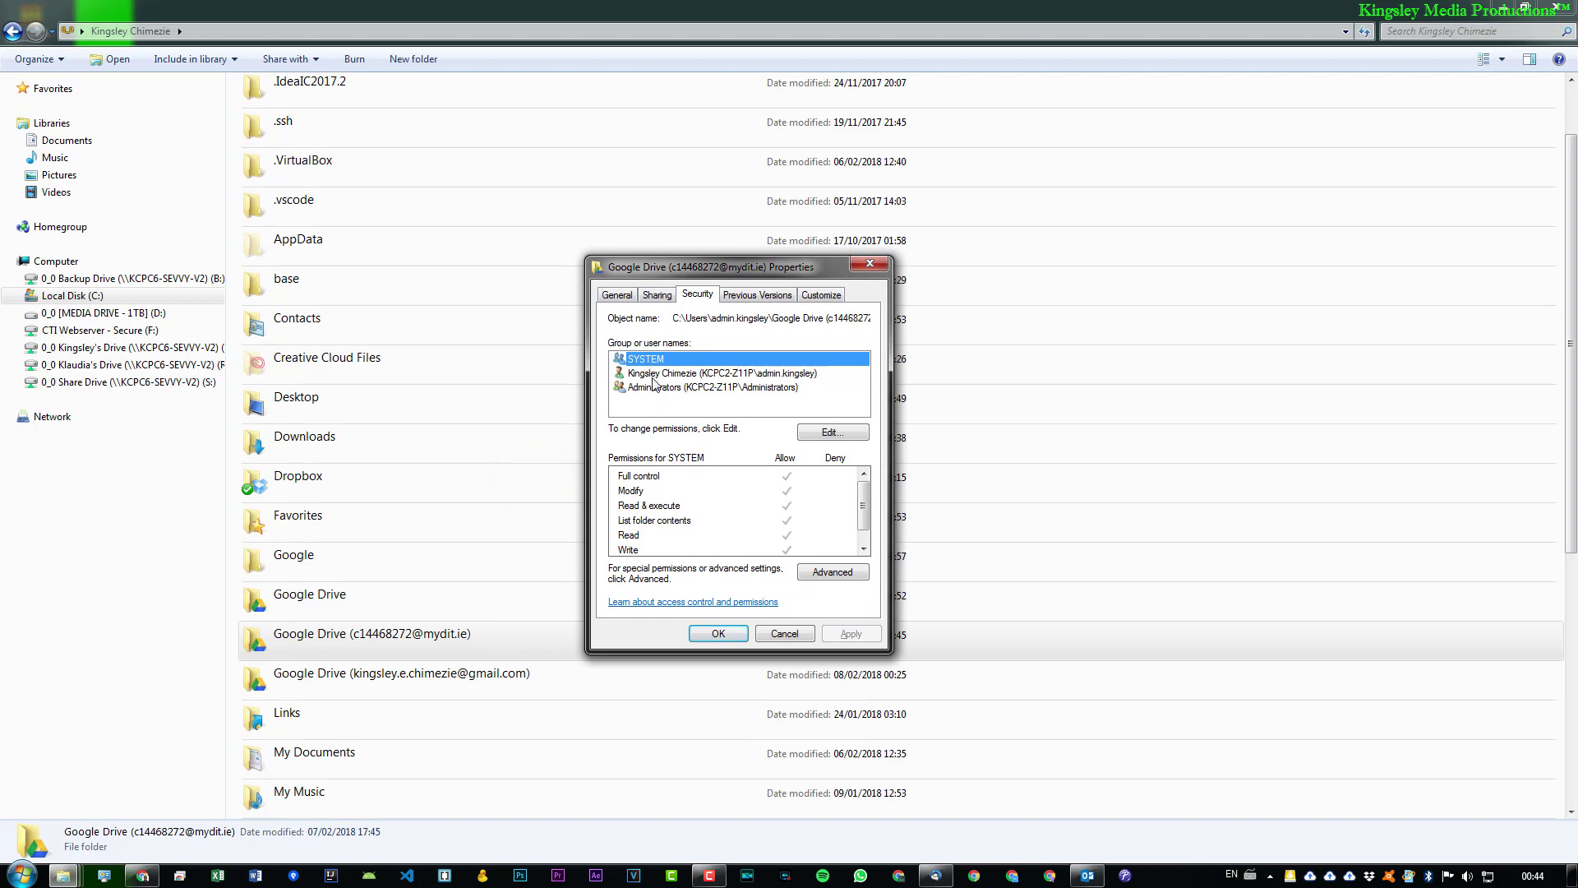
click(677, 374)
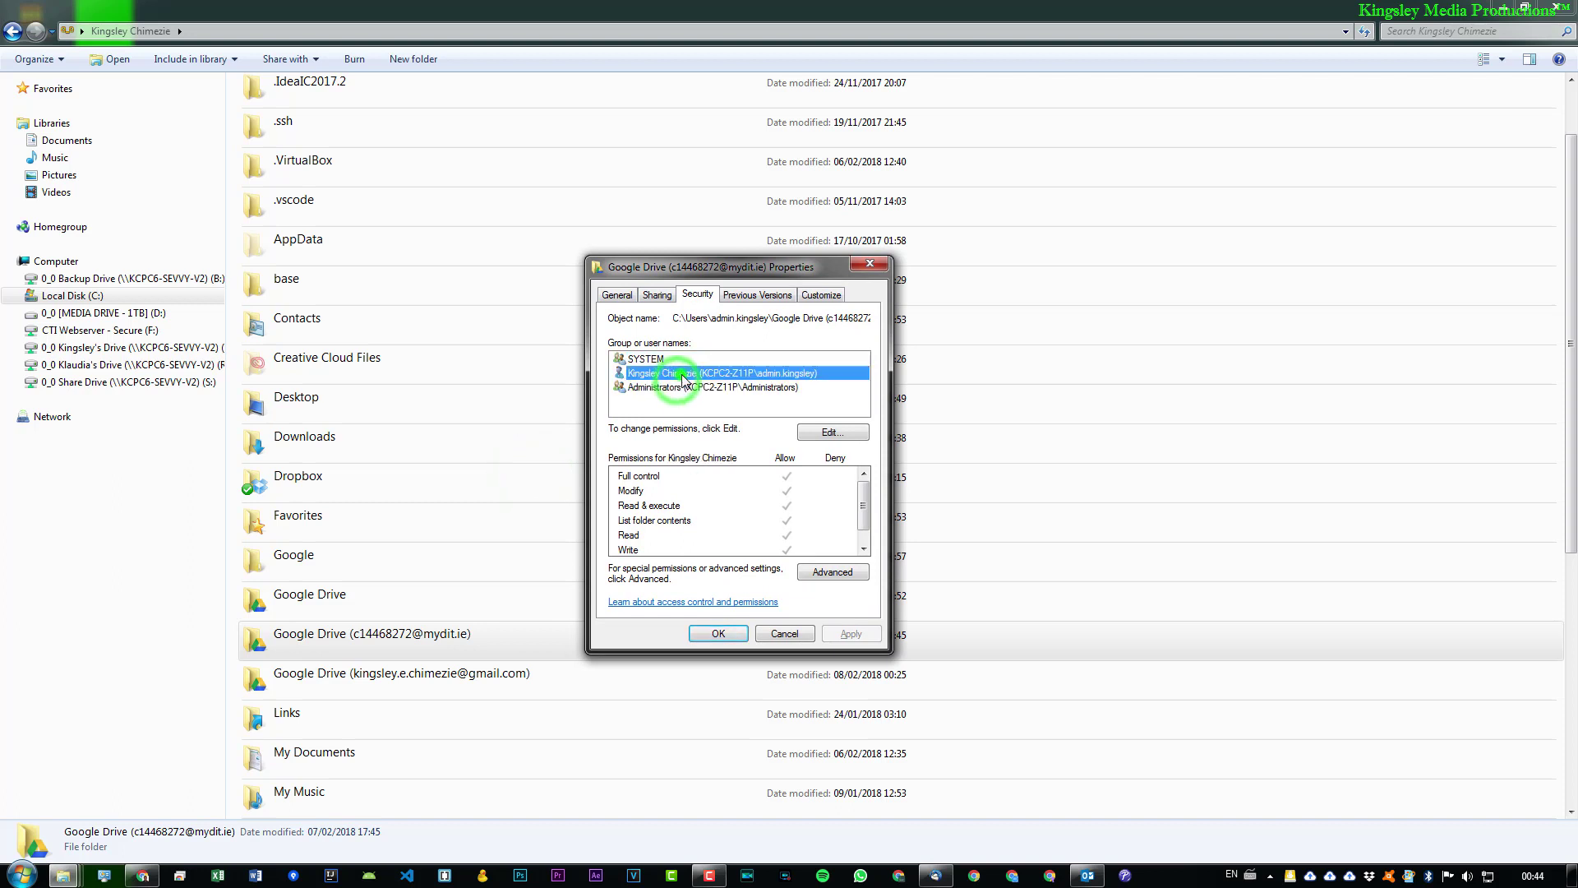
click(687, 388)
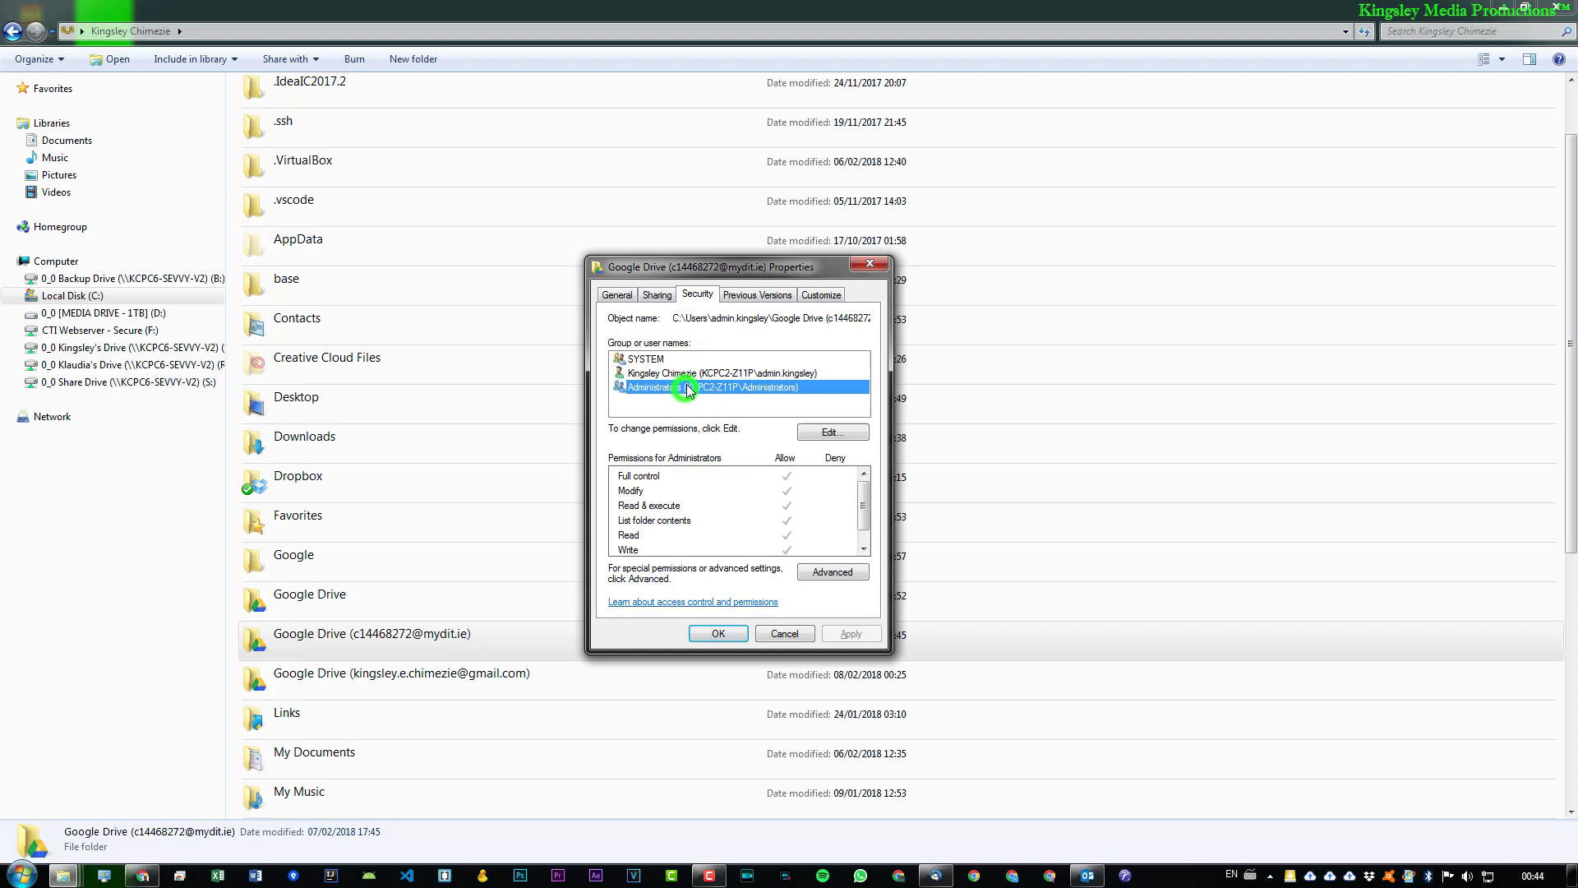
click(665, 408)
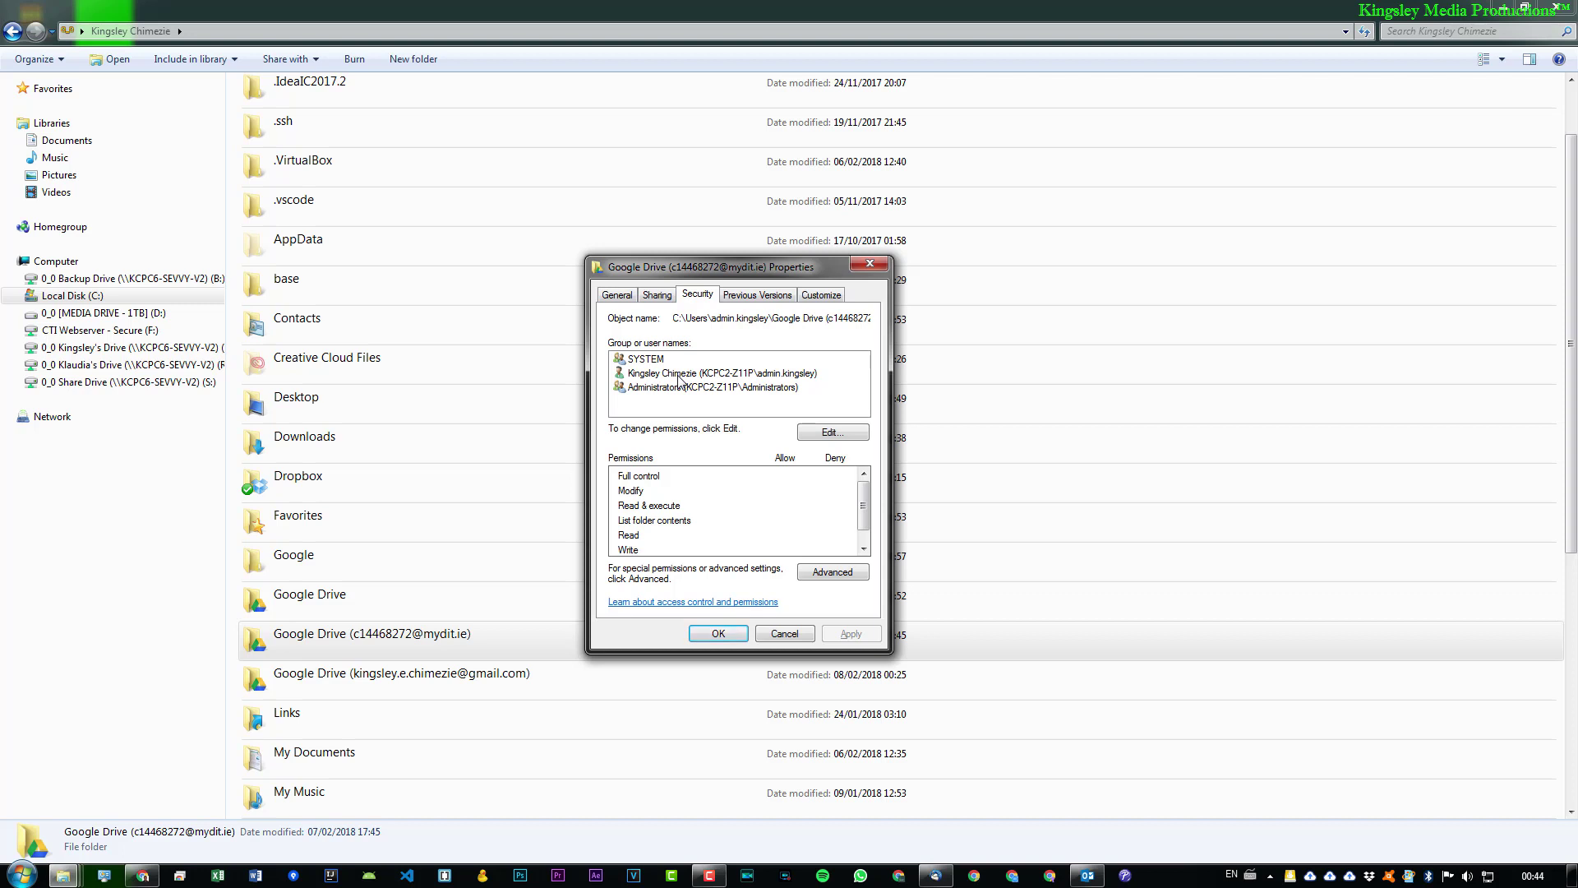
click(672, 388)
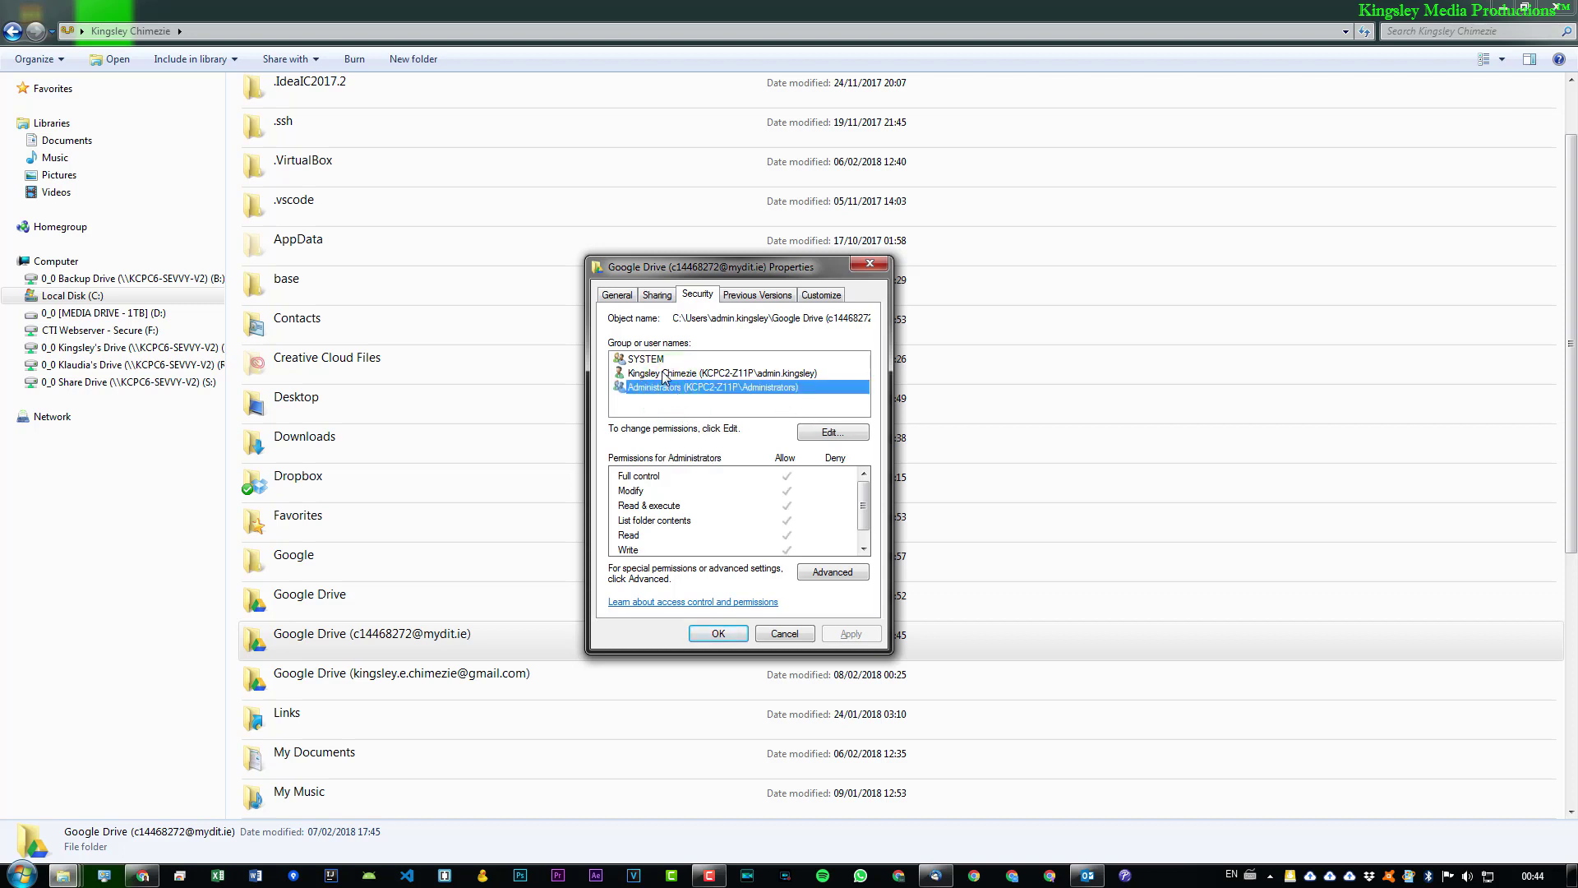
click(663, 374)
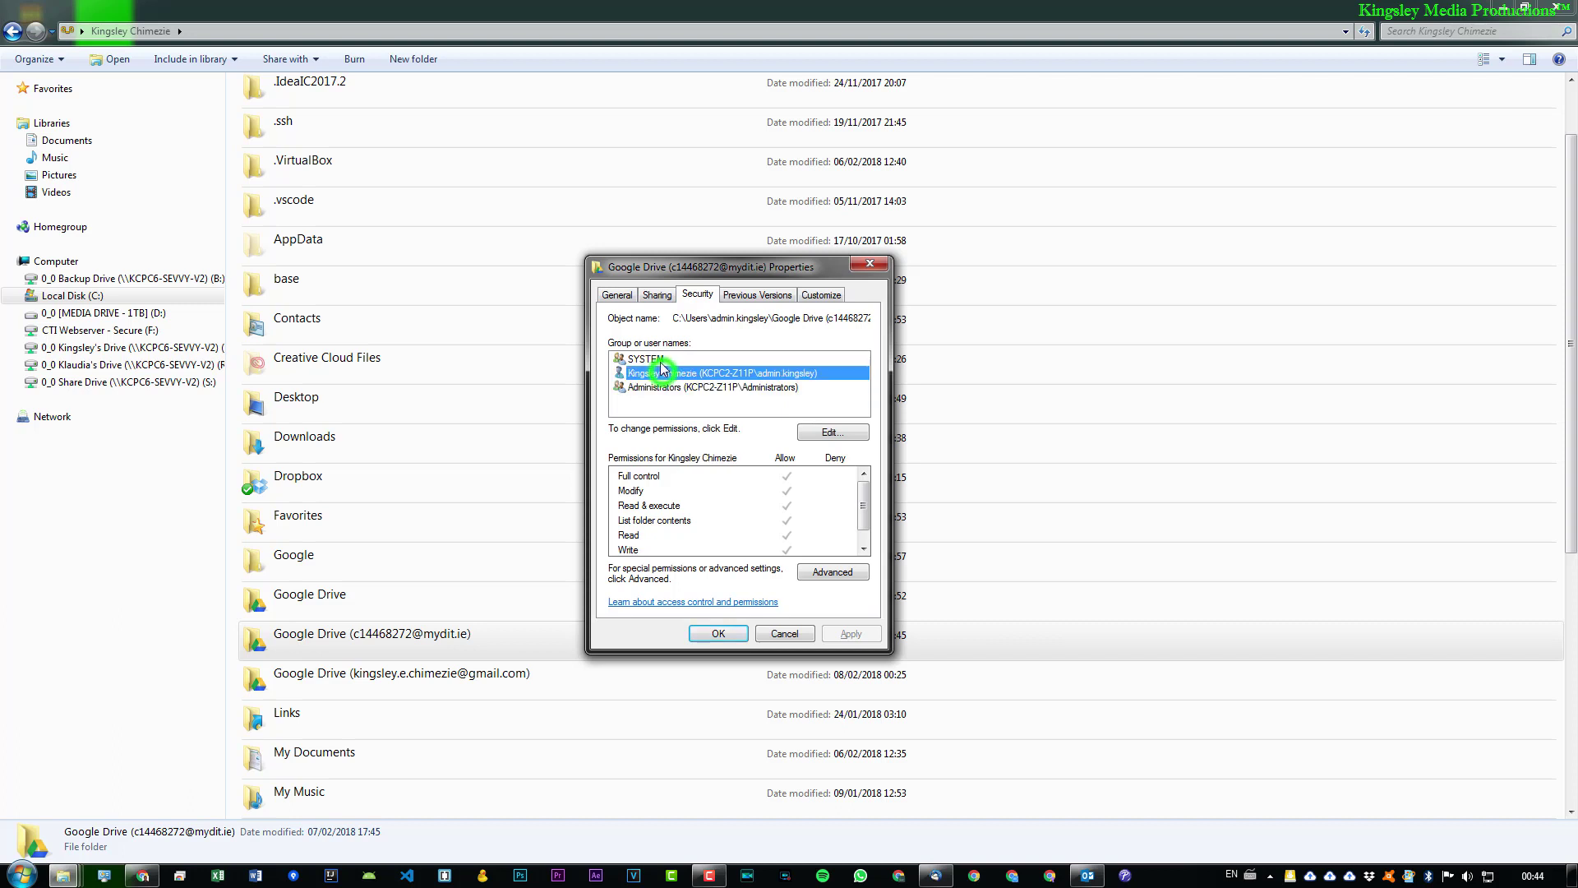
click(656, 359)
click(681, 387)
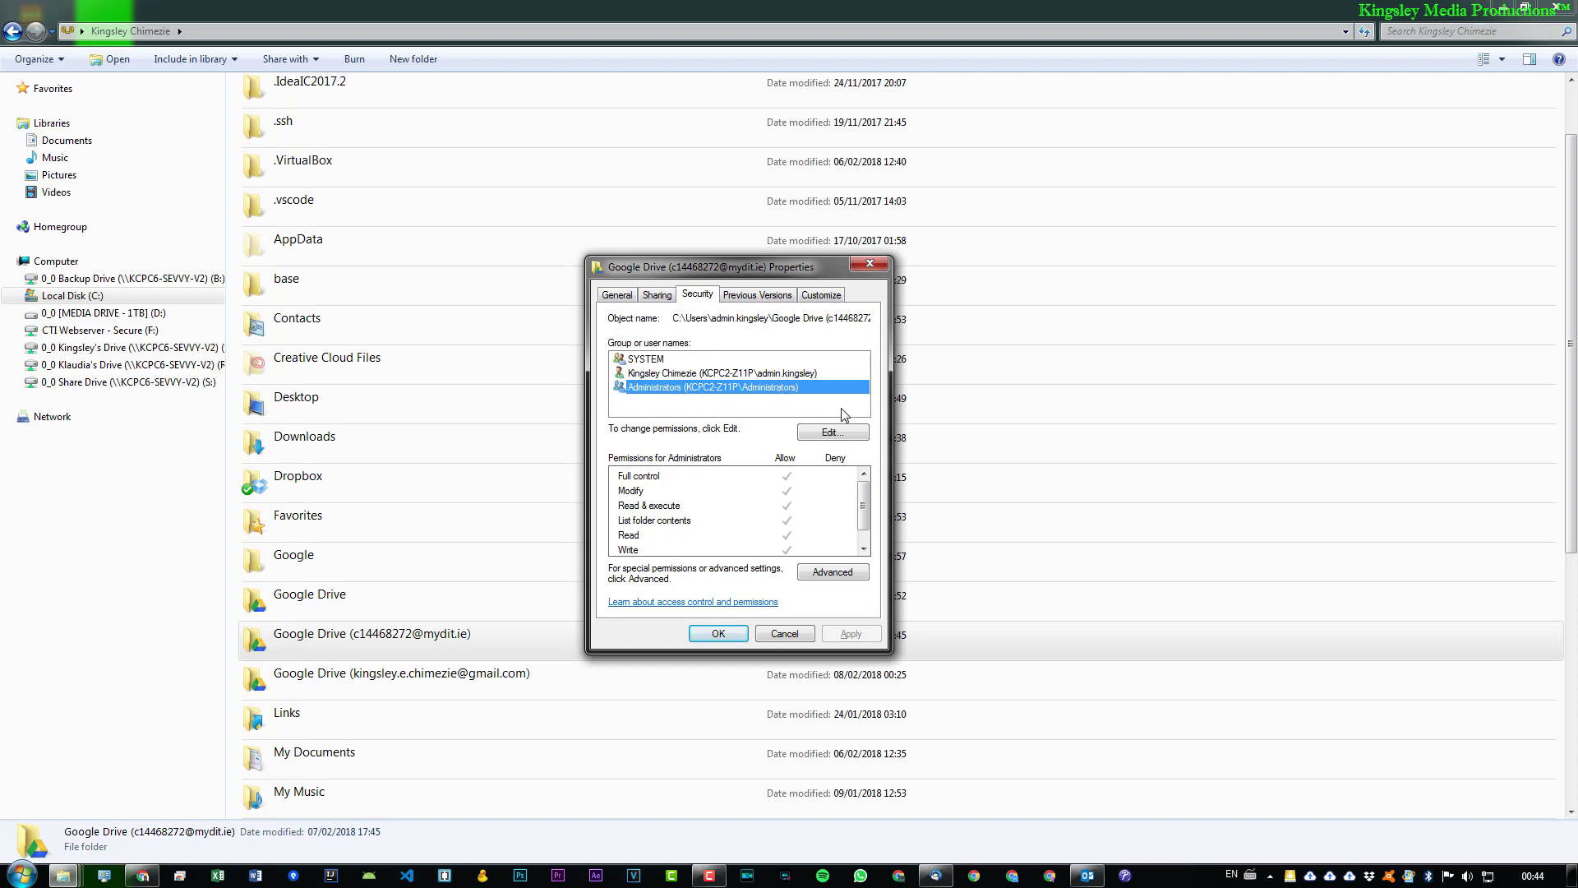
key(alt+Tab)
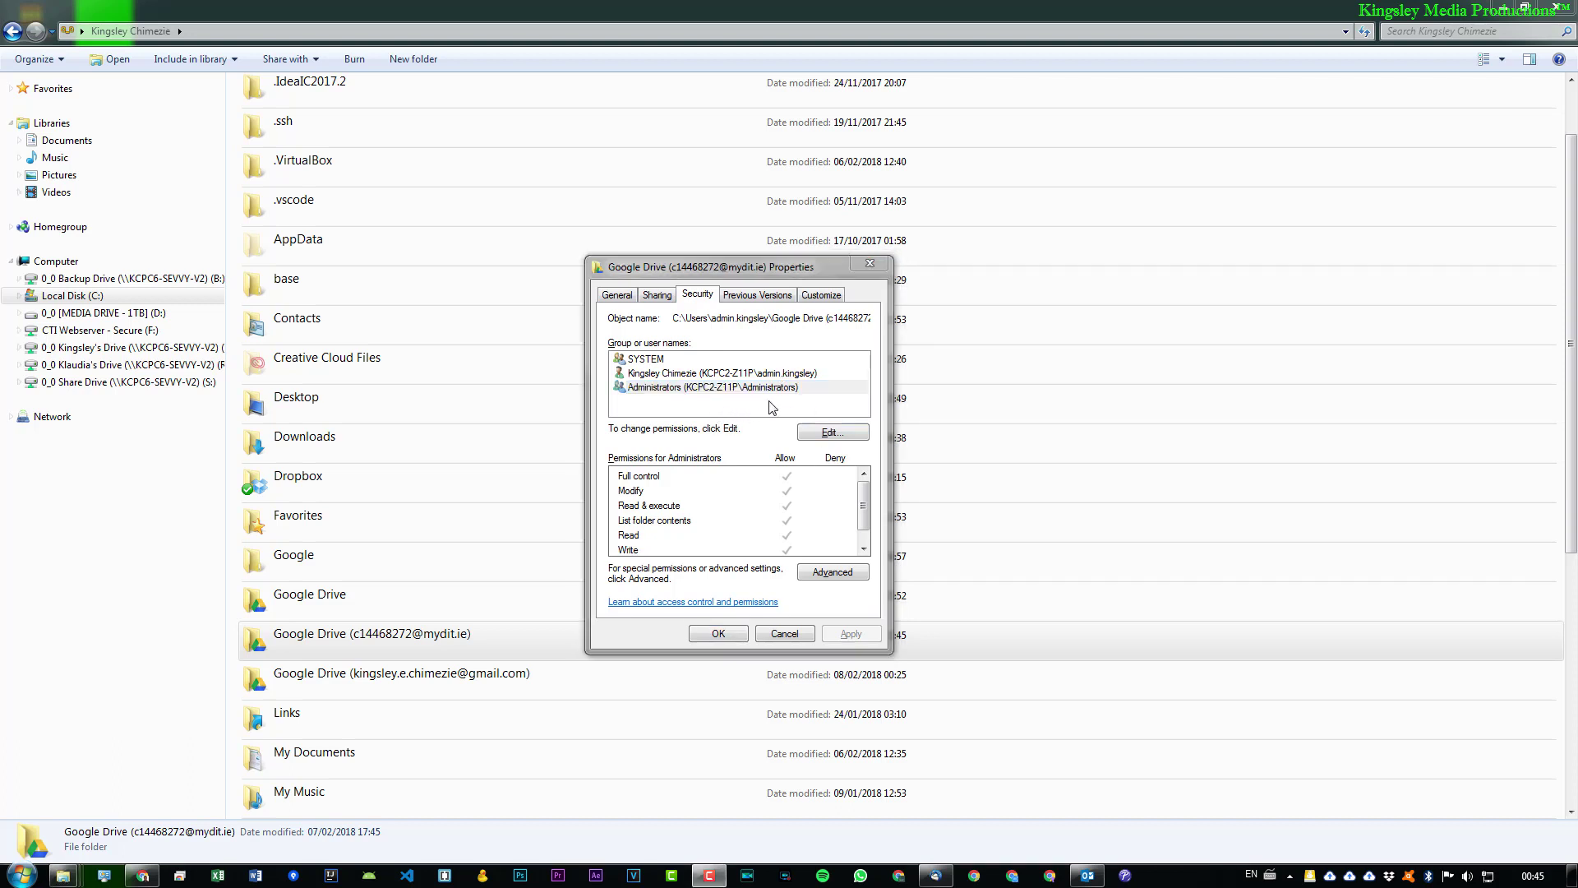
Step: Try removing Administrators from the Google Drive folder's permissions and dismiss the inherited-permissions warning
click(842, 433)
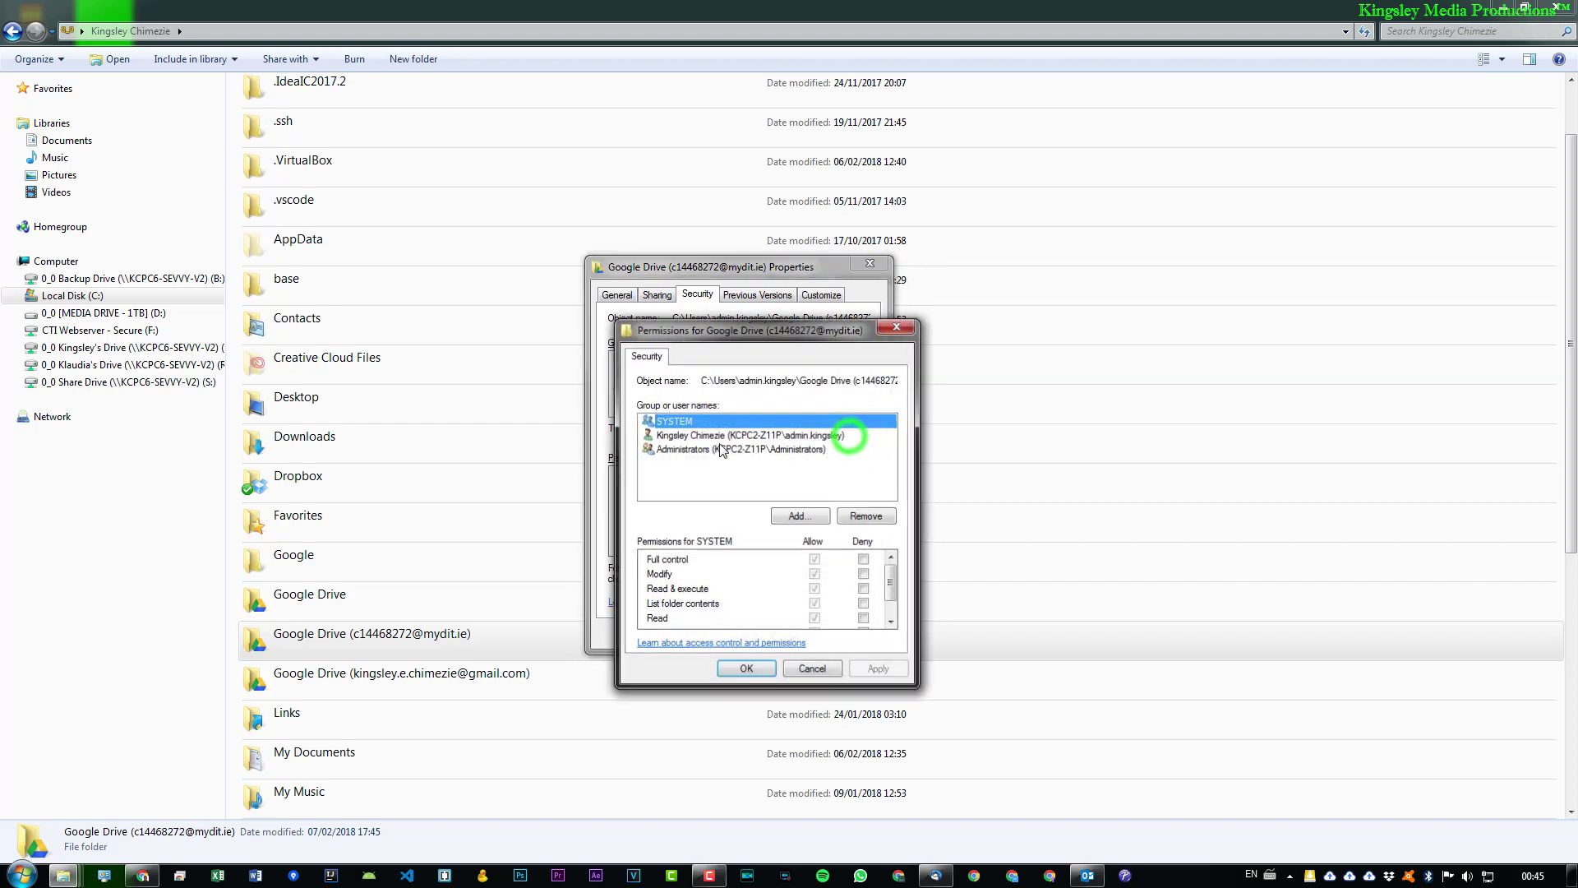
click(708, 449)
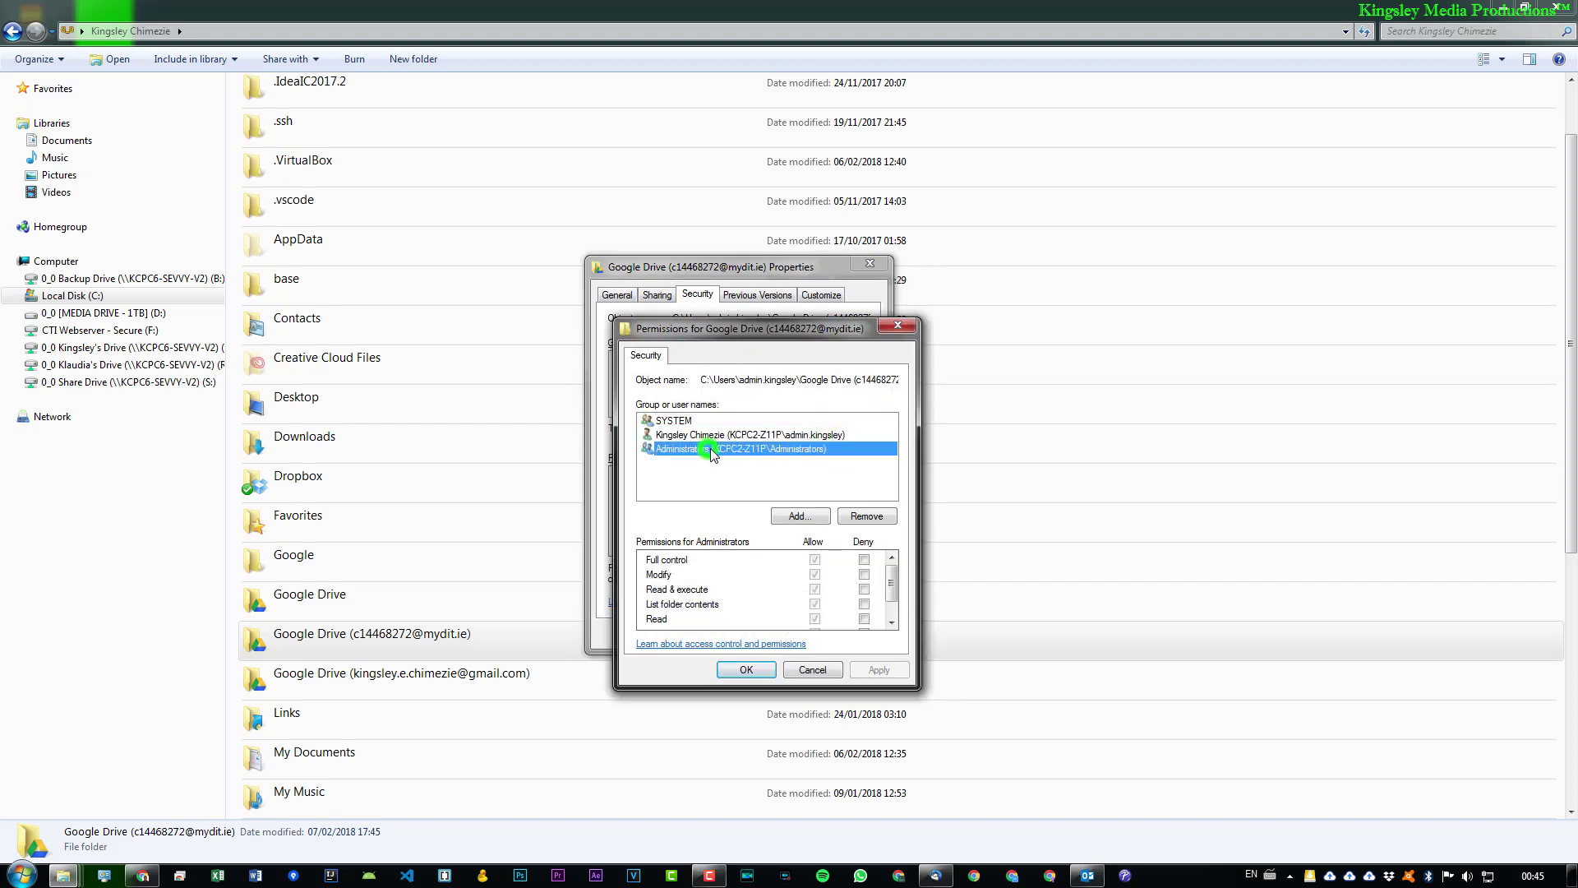
click(866, 516)
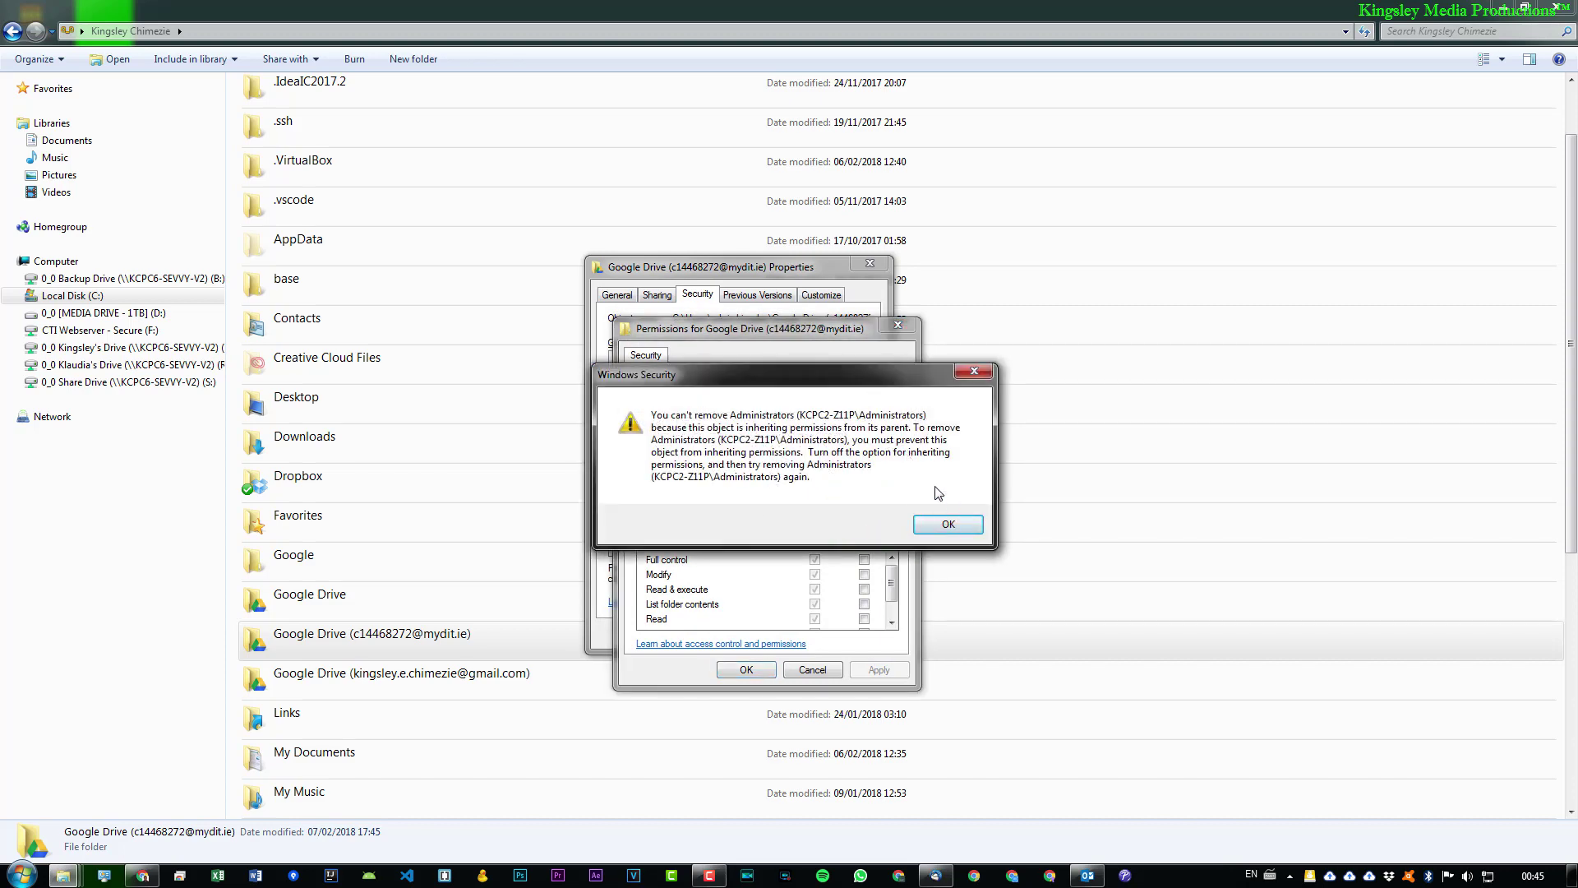
click(949, 526)
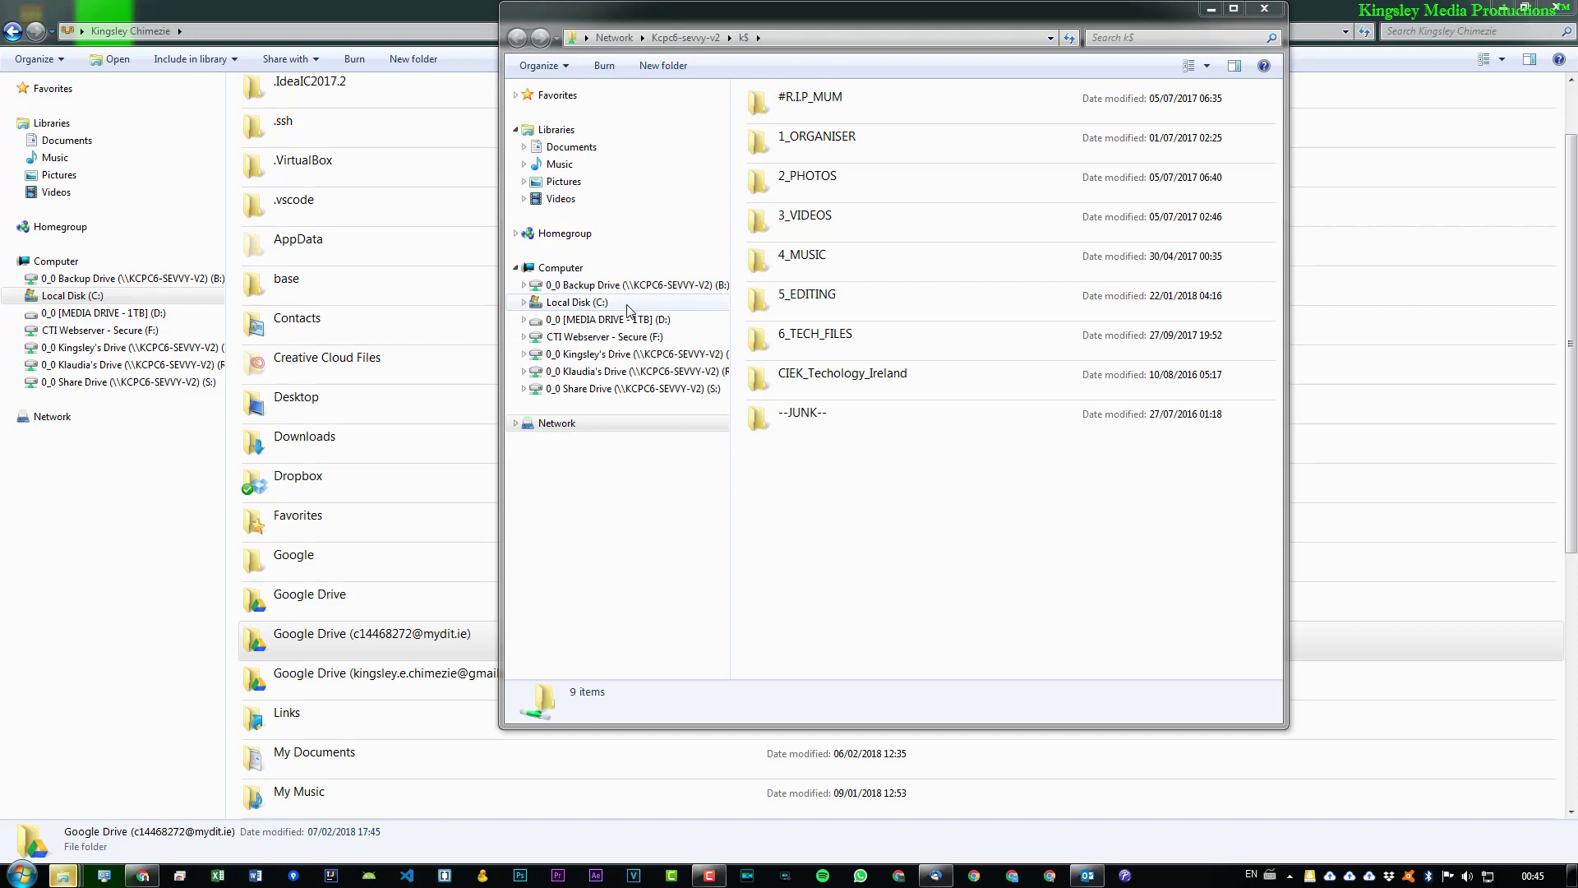
Step: Browse to C:\Users in a new window and inspect the profile folder's Security permissions without changes
click(575, 301)
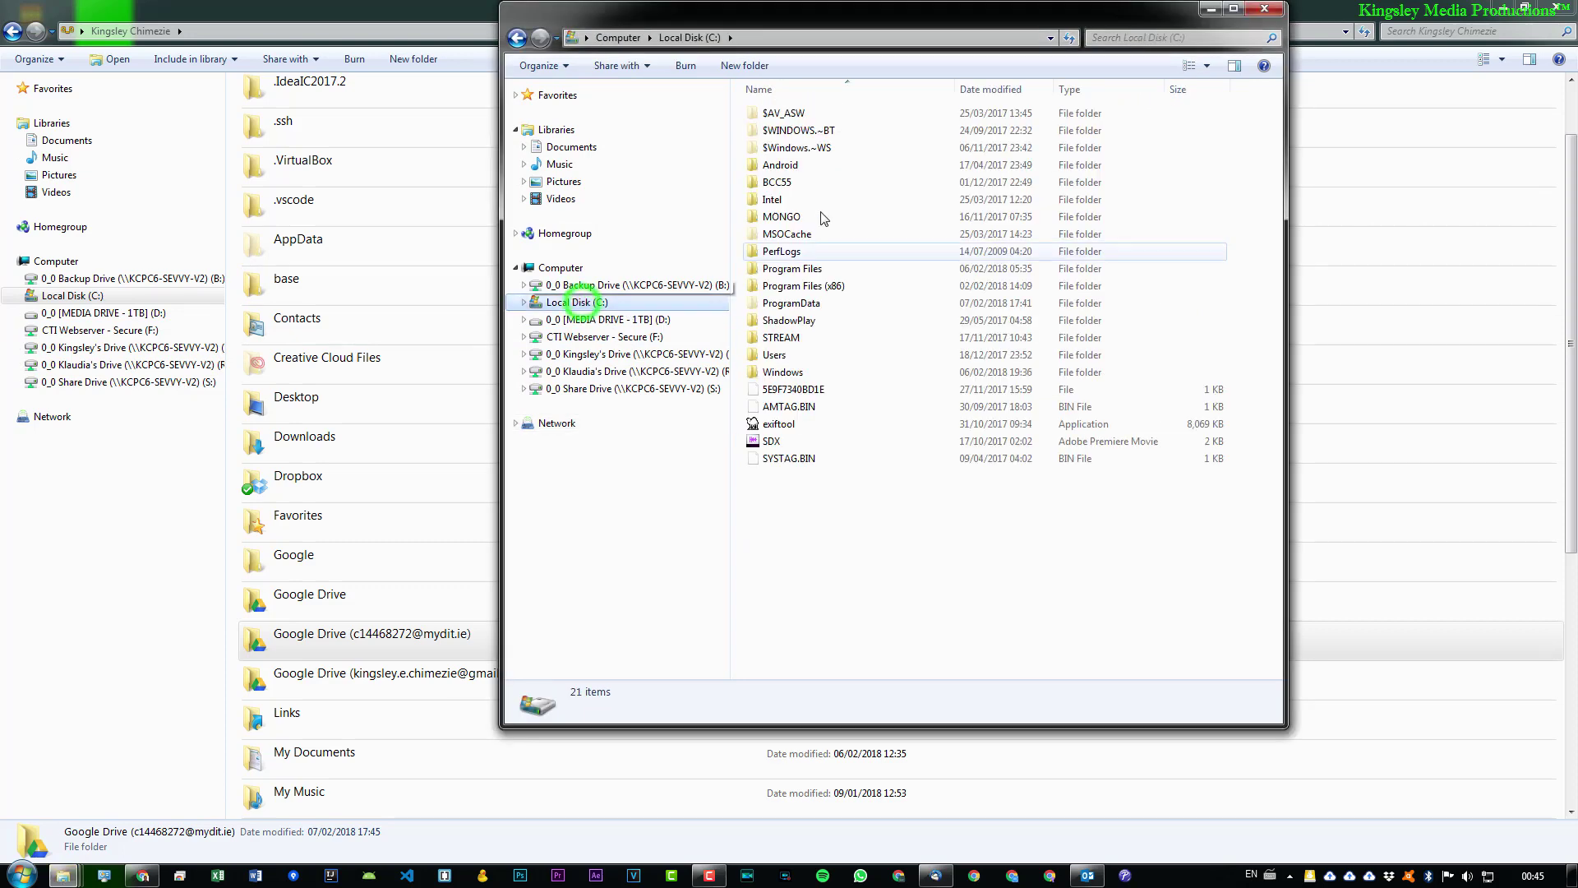
click(559, 265)
double_click(821, 124)
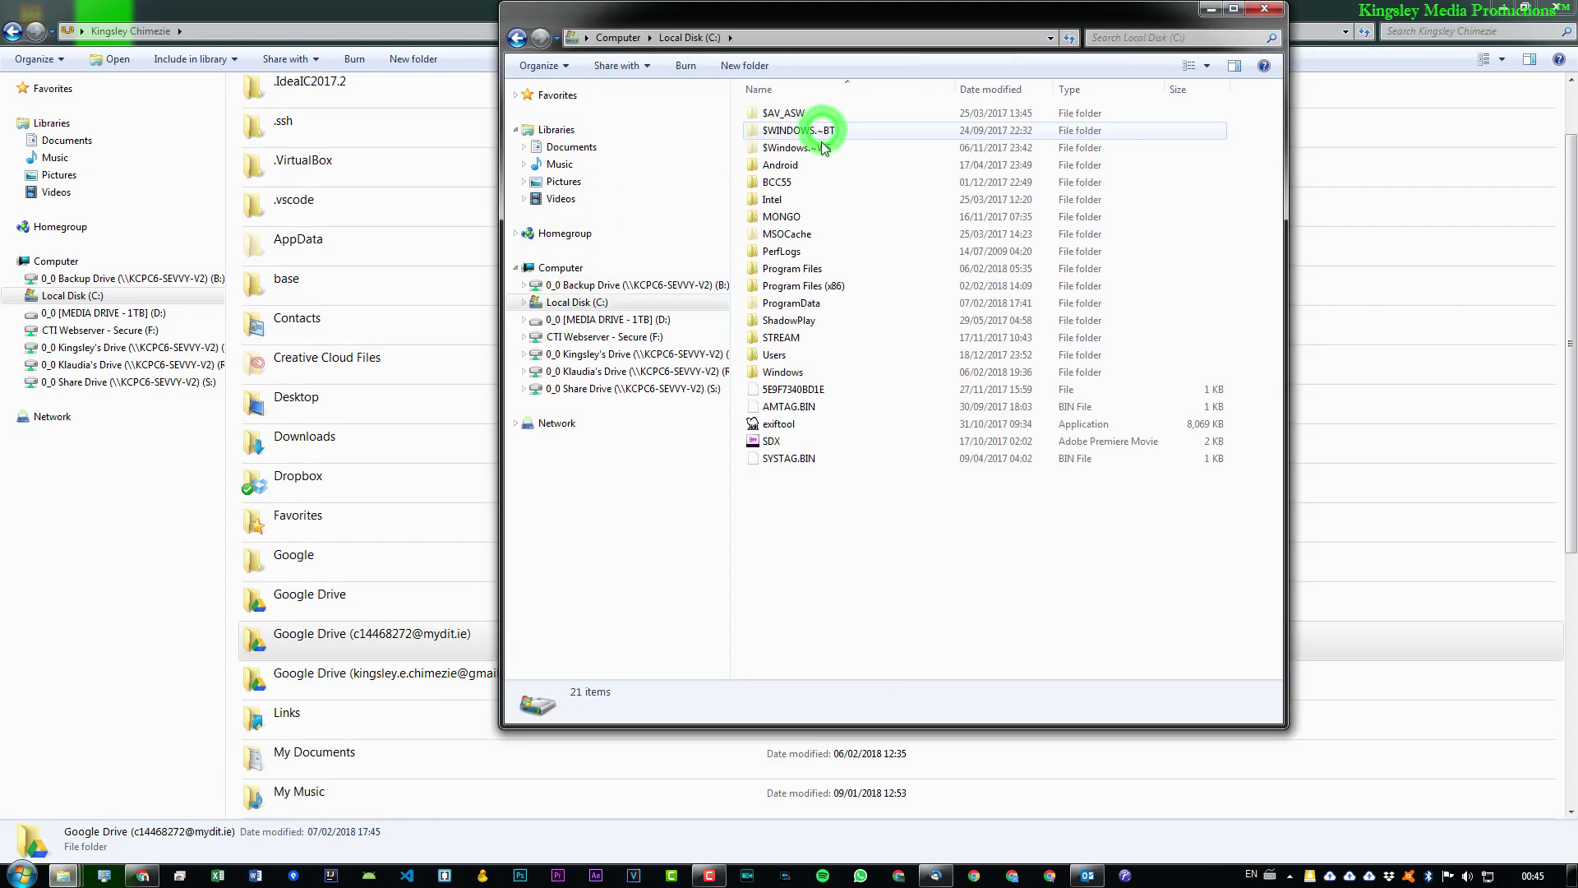
double_click(775, 355)
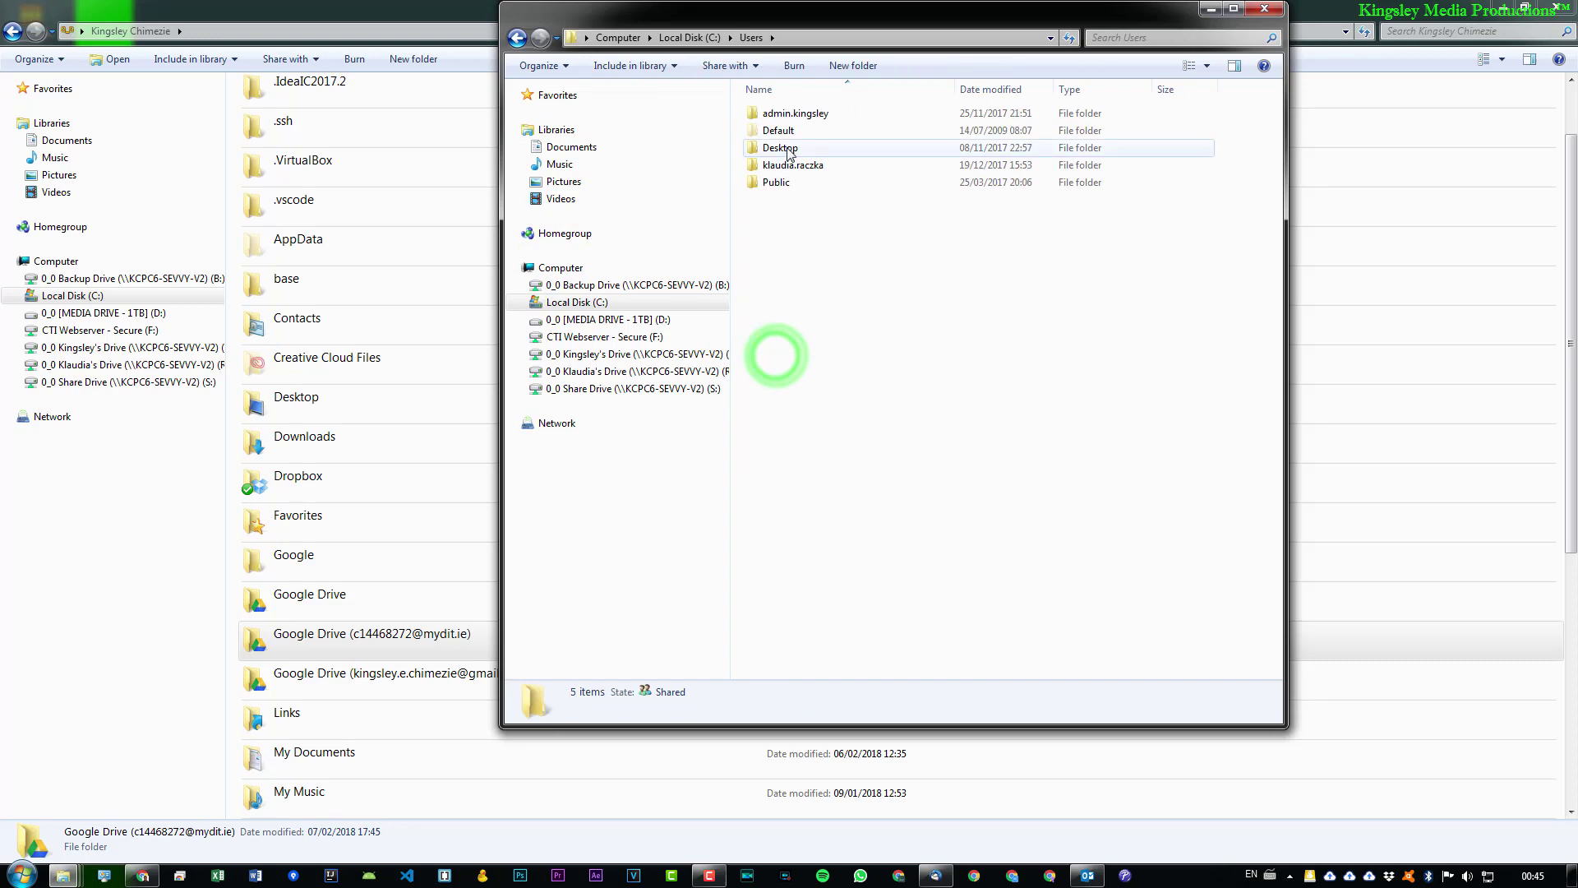
click(802, 117)
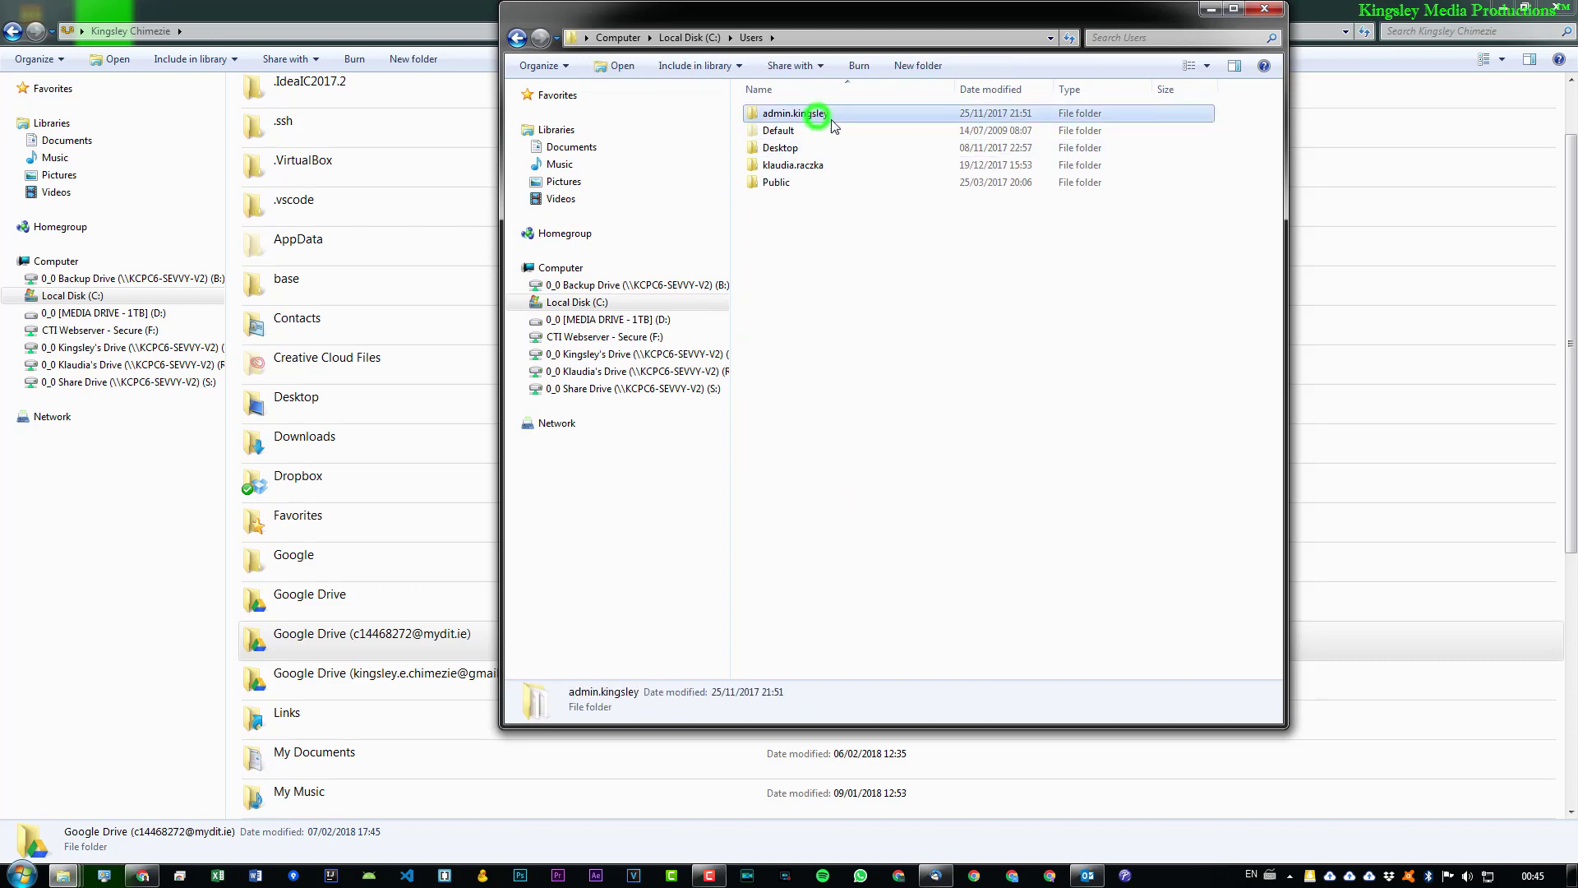
alt+double_click(789, 113)
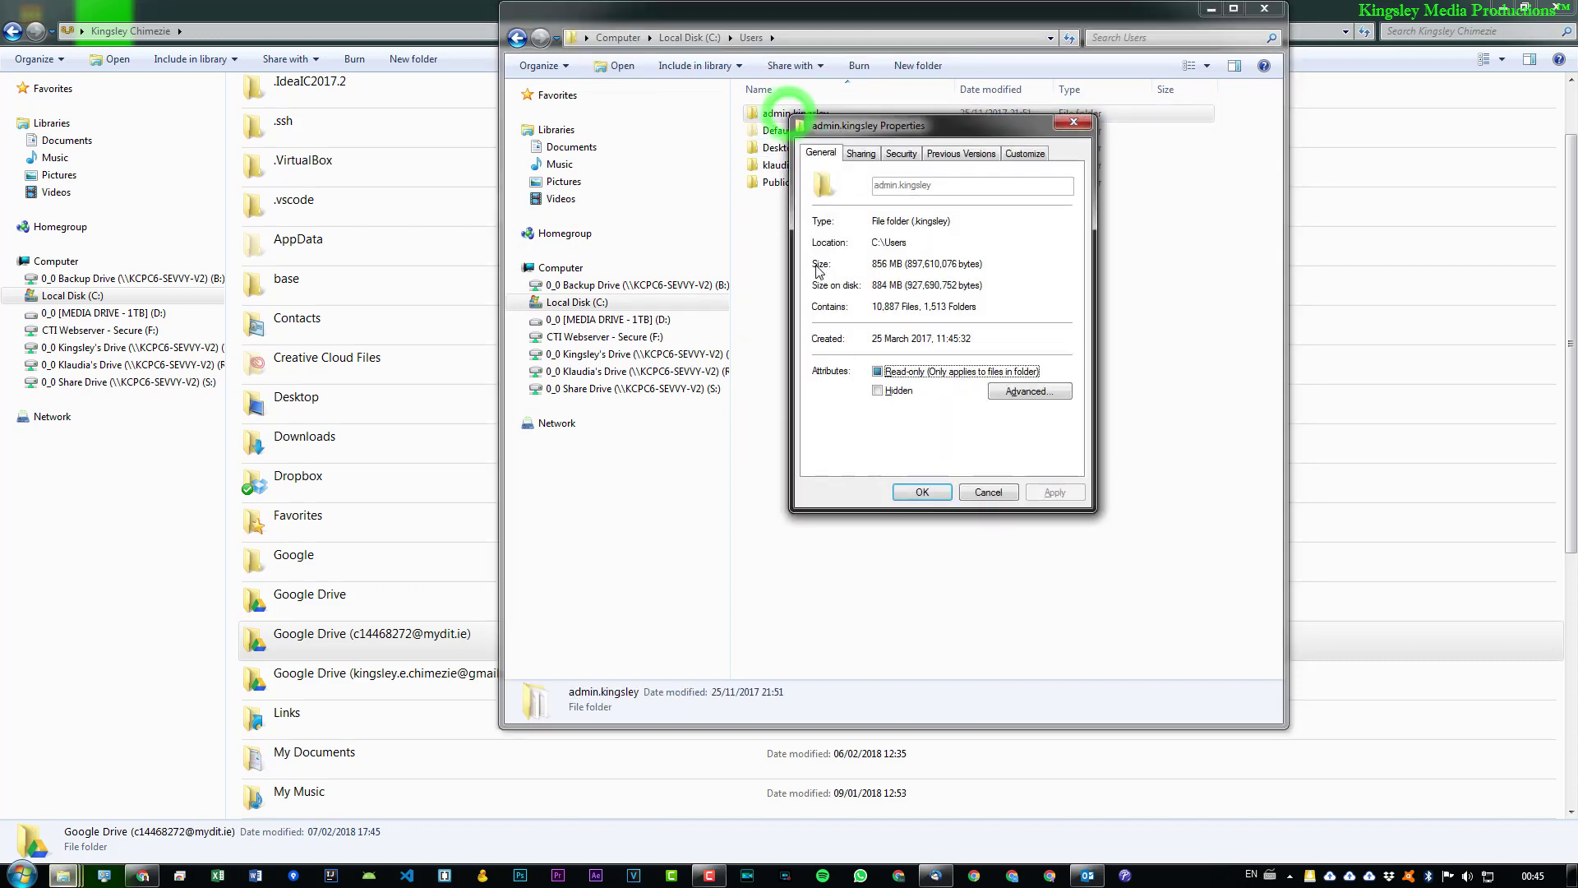
click(901, 155)
click(872, 259)
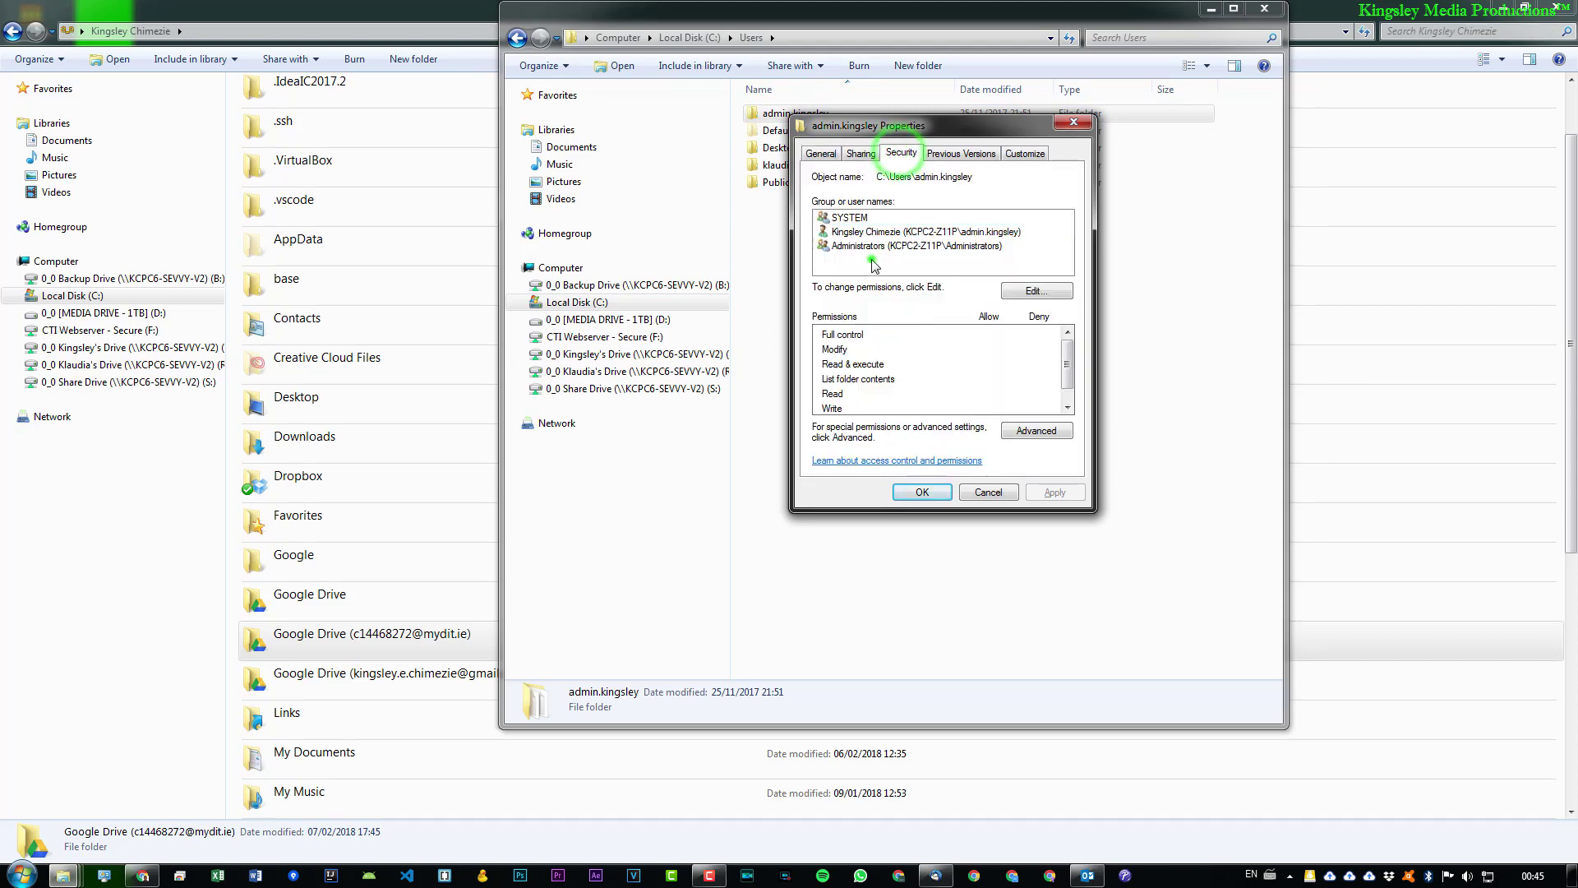
click(990, 492)
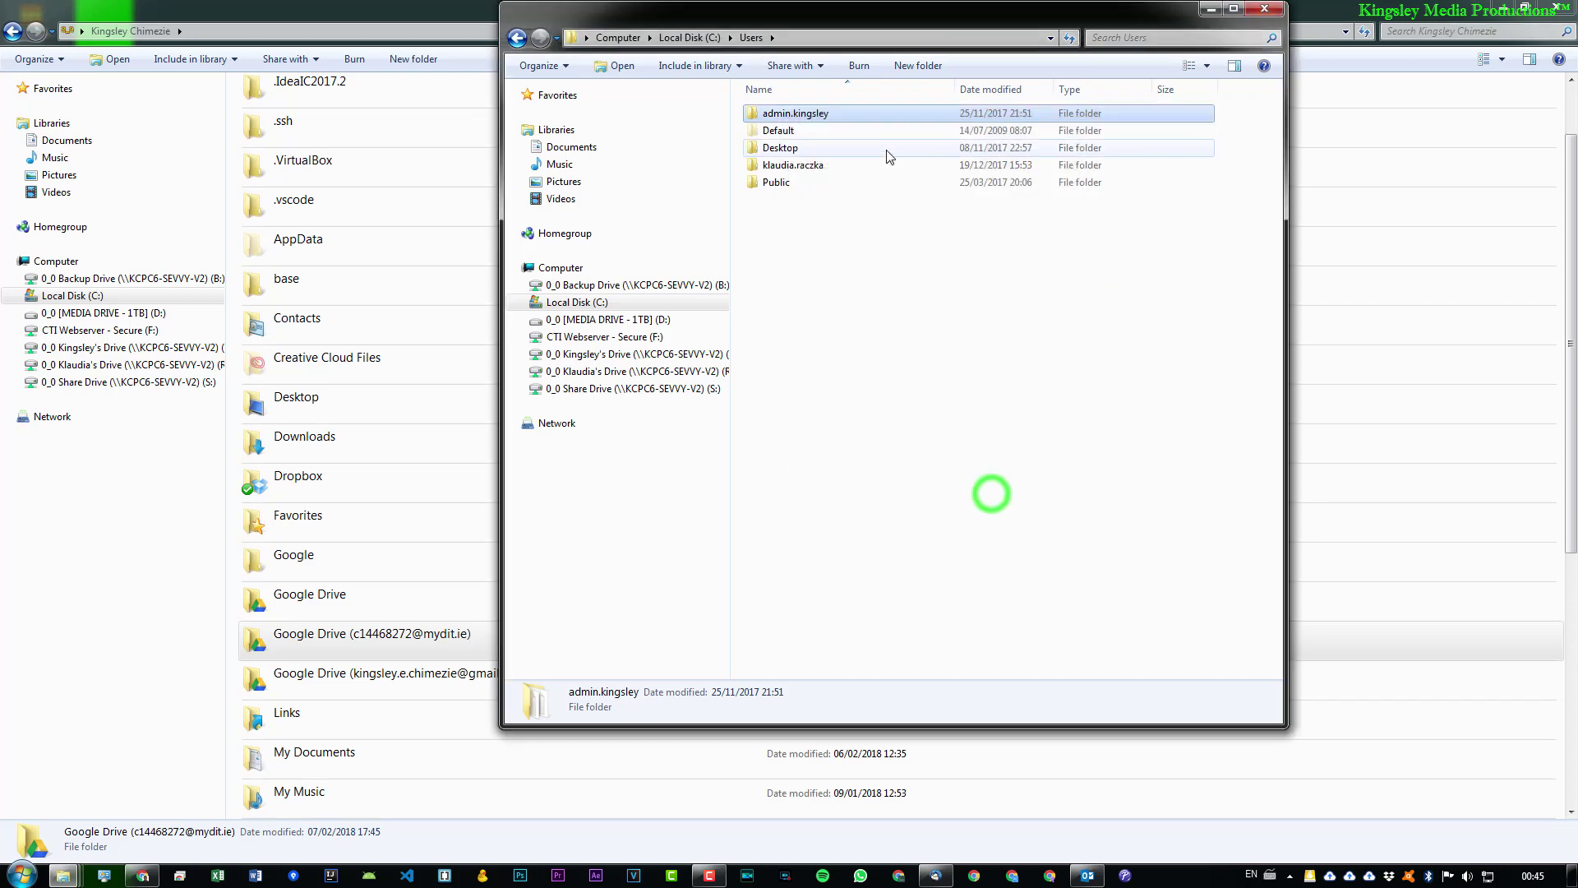
Step: Open the user's profile folder to see the Google Drive folders, then close the extra window
double_click(819, 114)
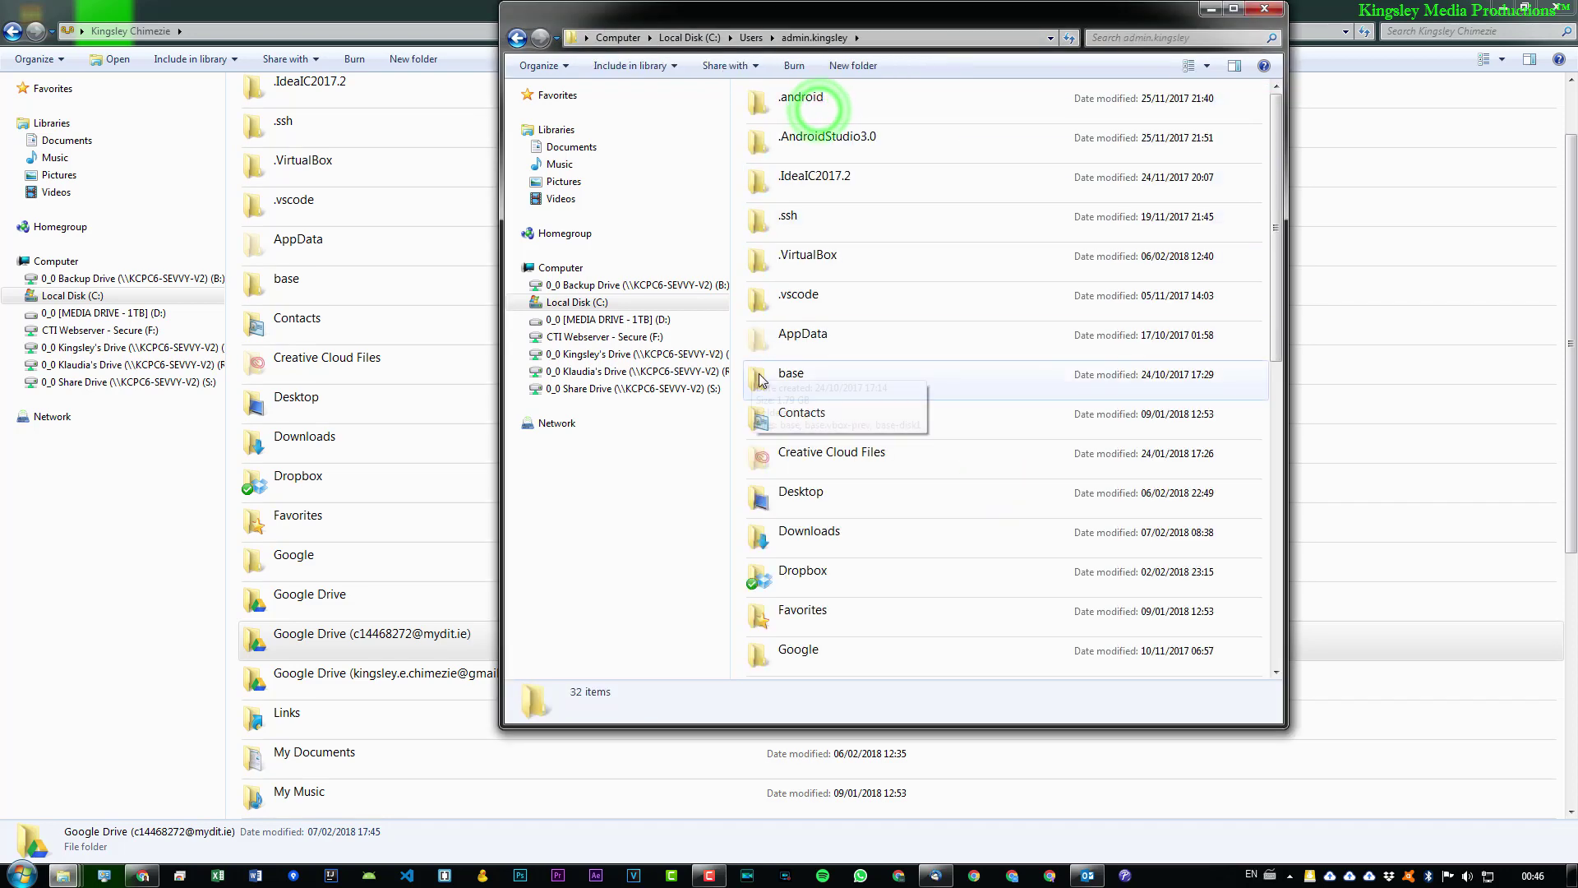
scroll(874, 405, down, 5)
scroll(904, 427, up, 3)
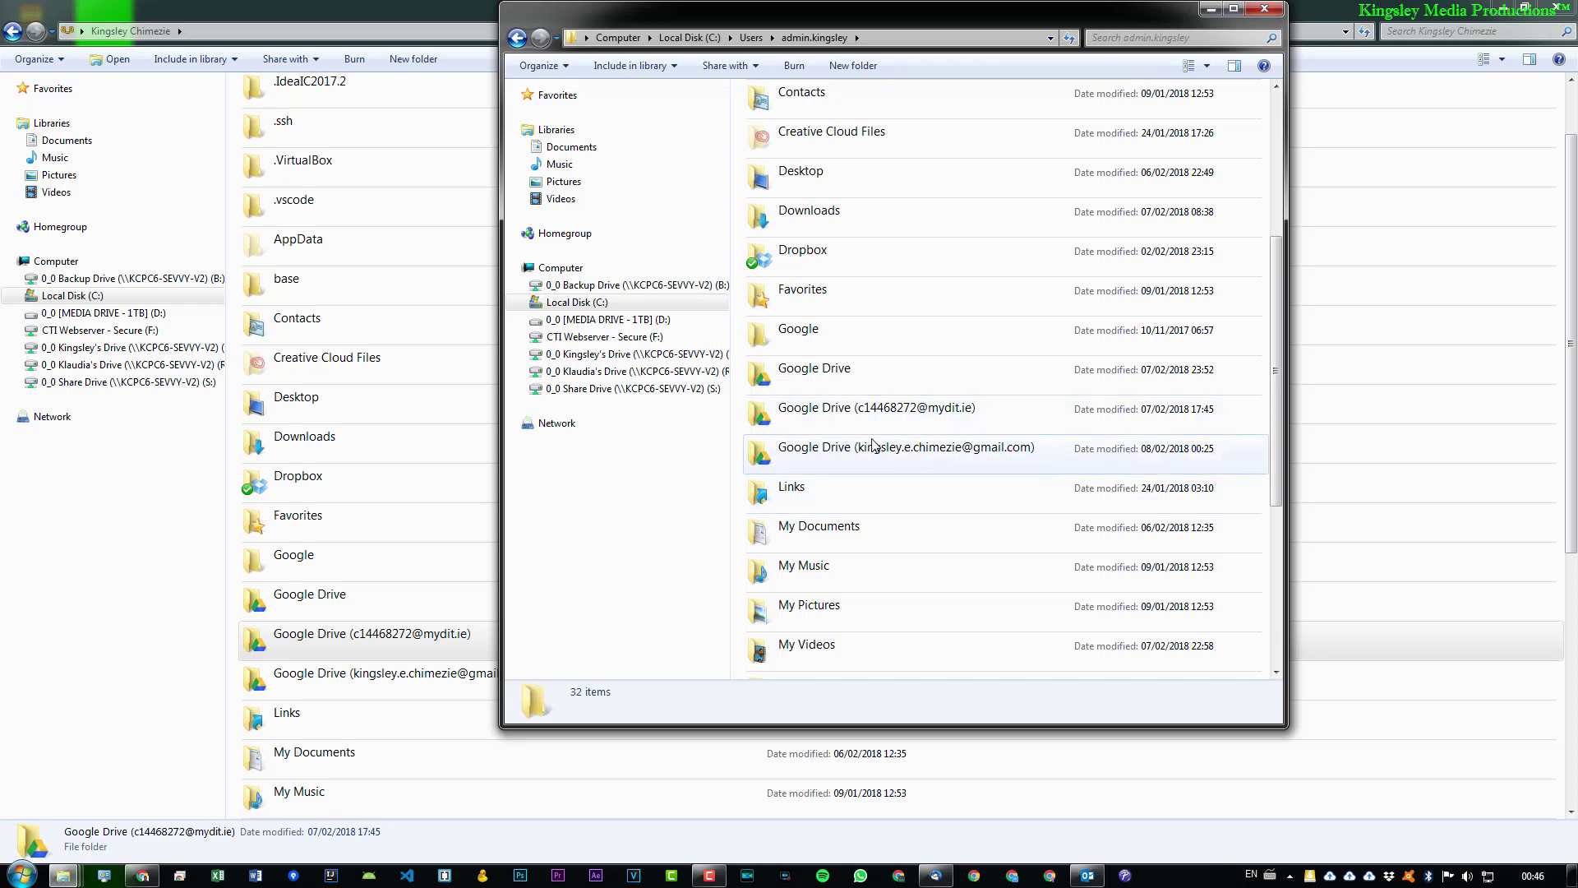
key(alt+F4)
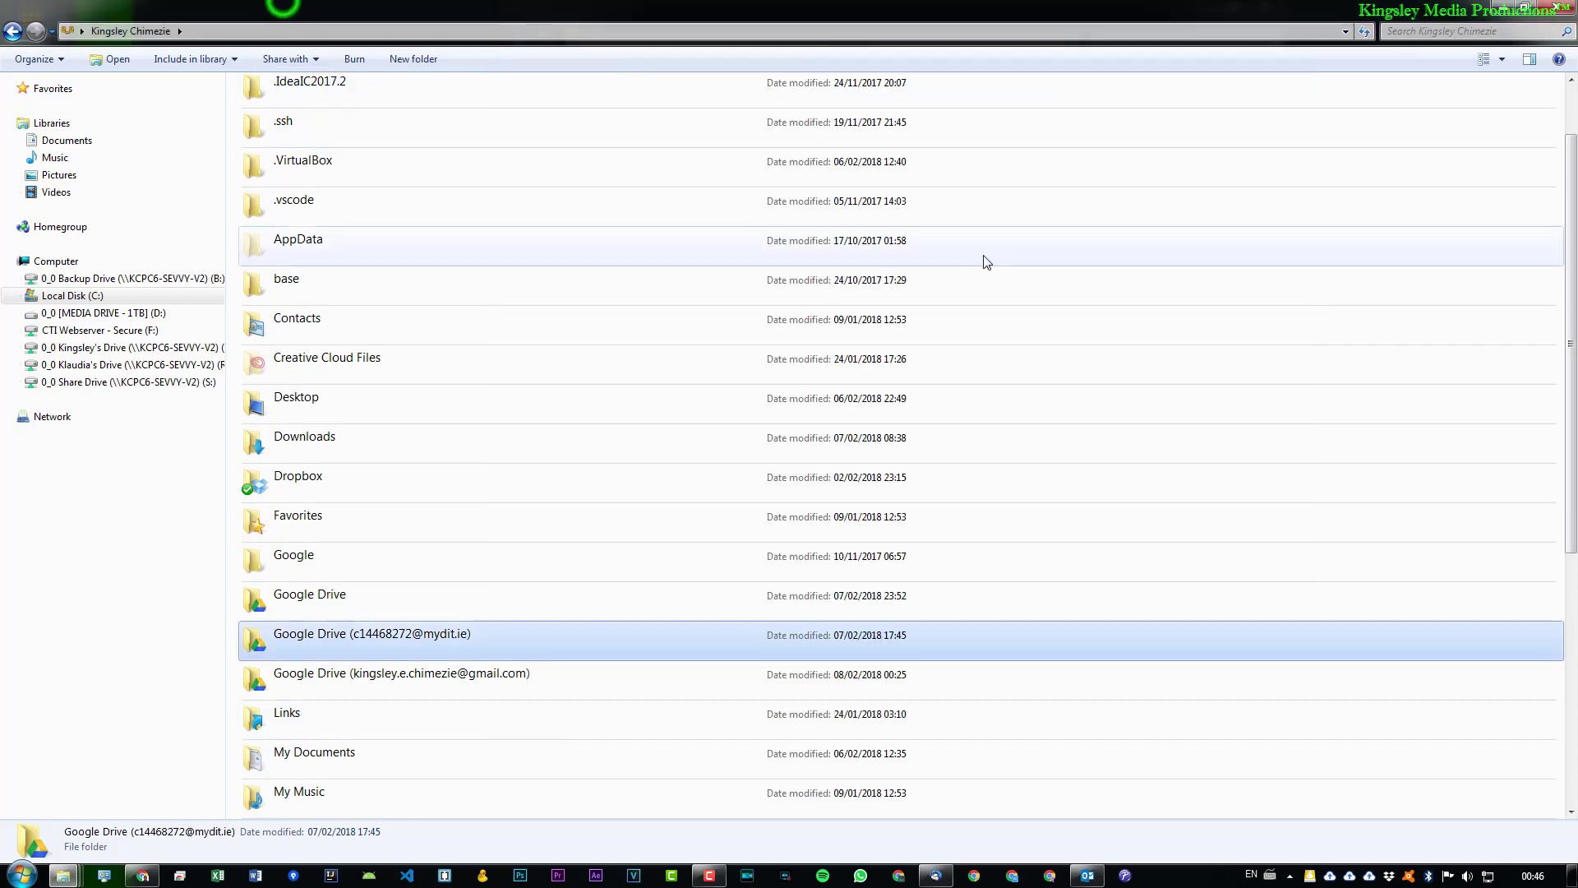
key(alt)
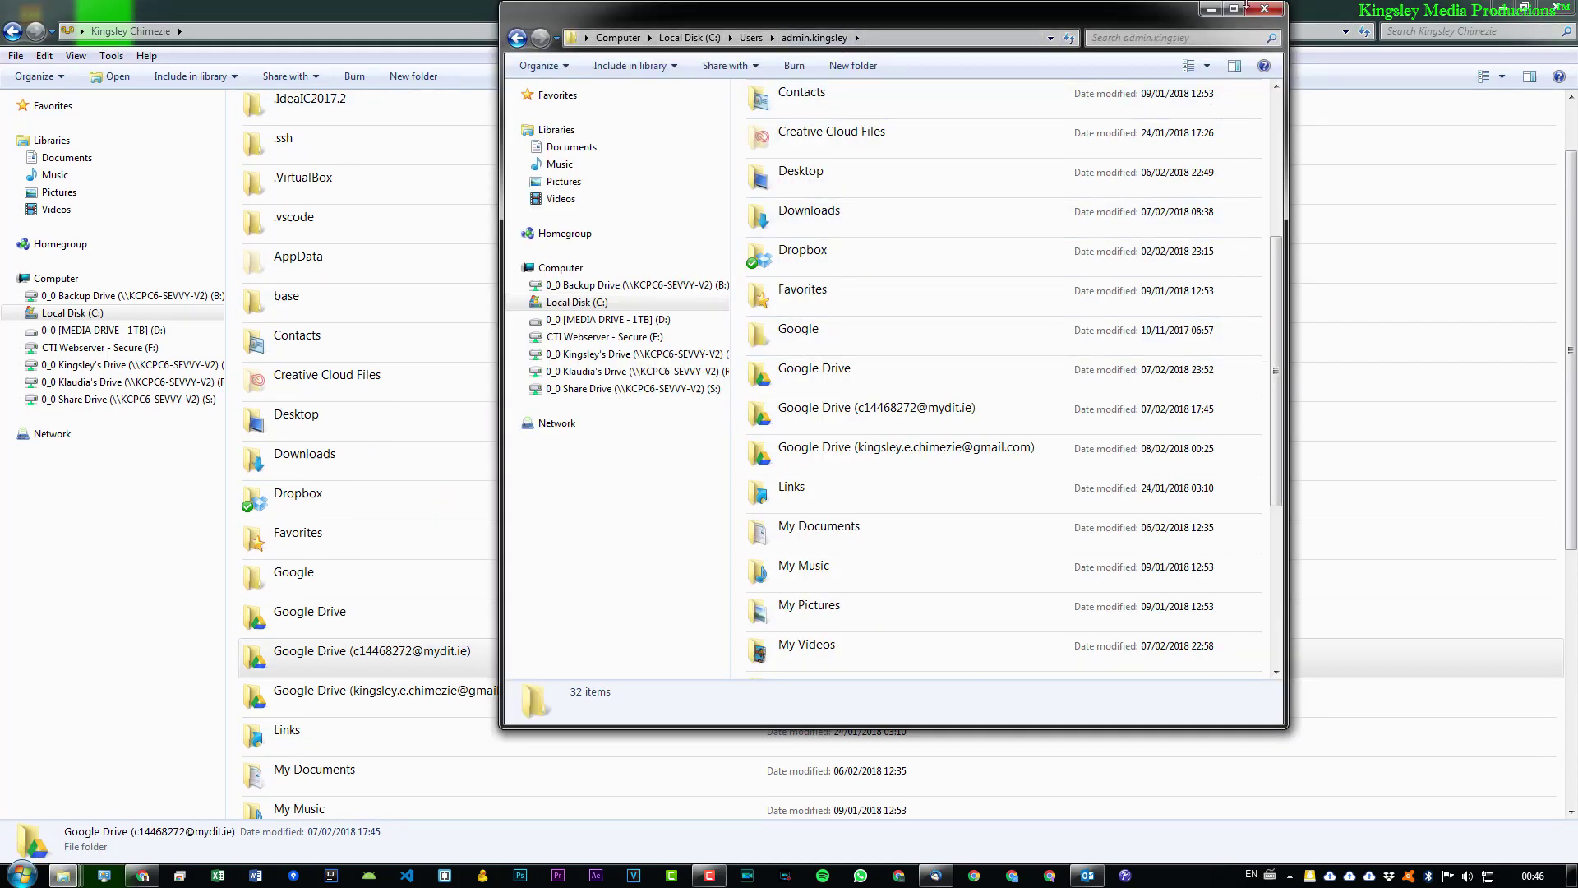
Step: Open the Google Drive folder's Advanced security settings with Change Permissions, showing owner, SYSTEM and Administrators
click(1258, 14)
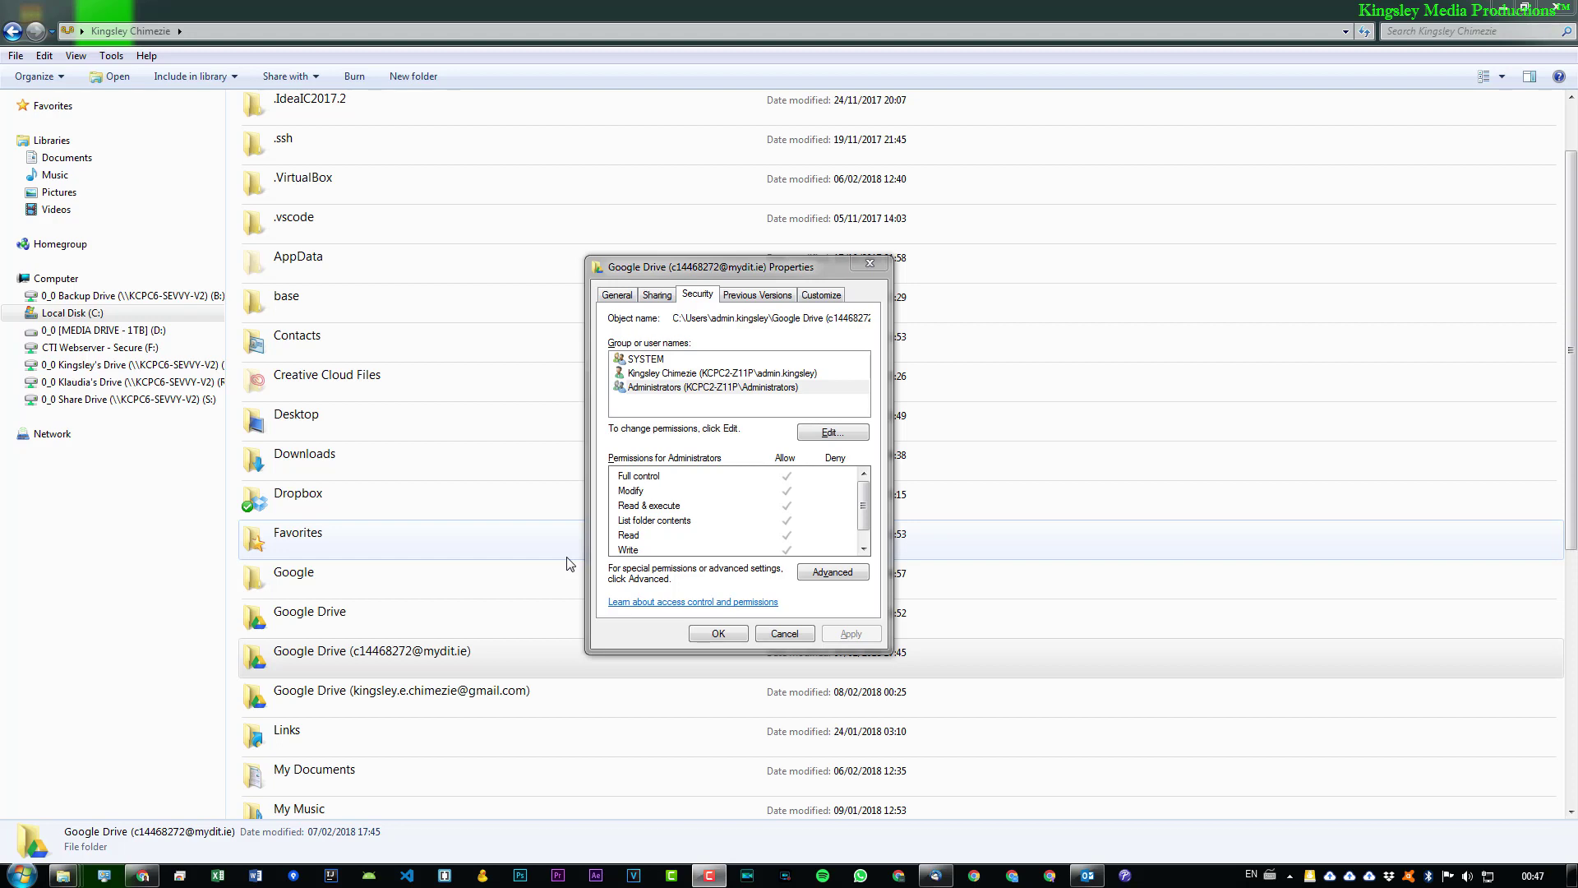
click(842, 579)
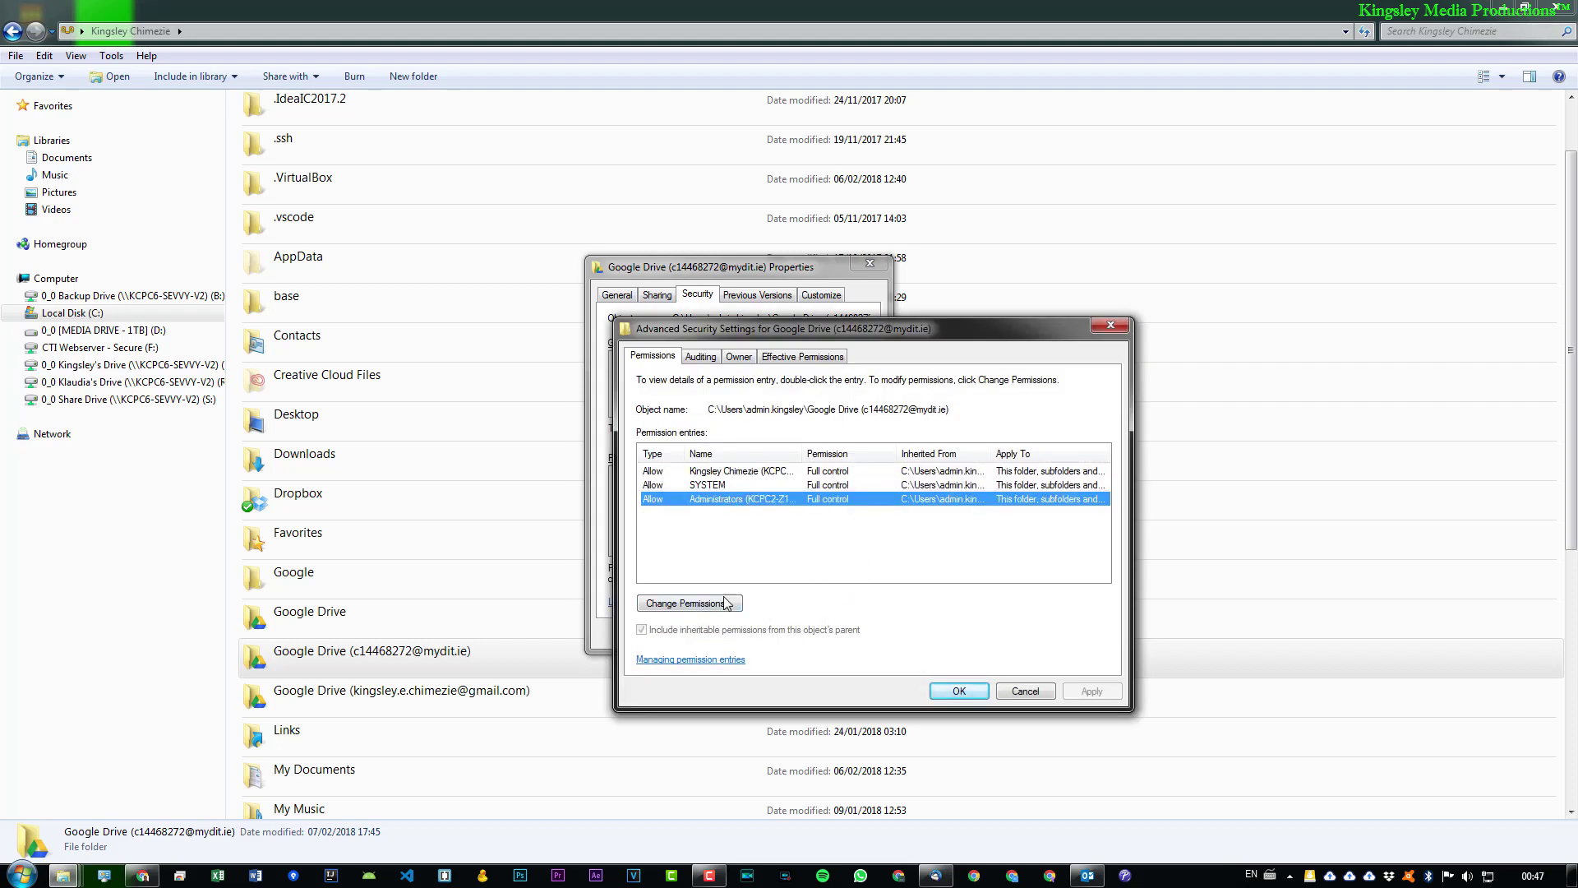
click(709, 604)
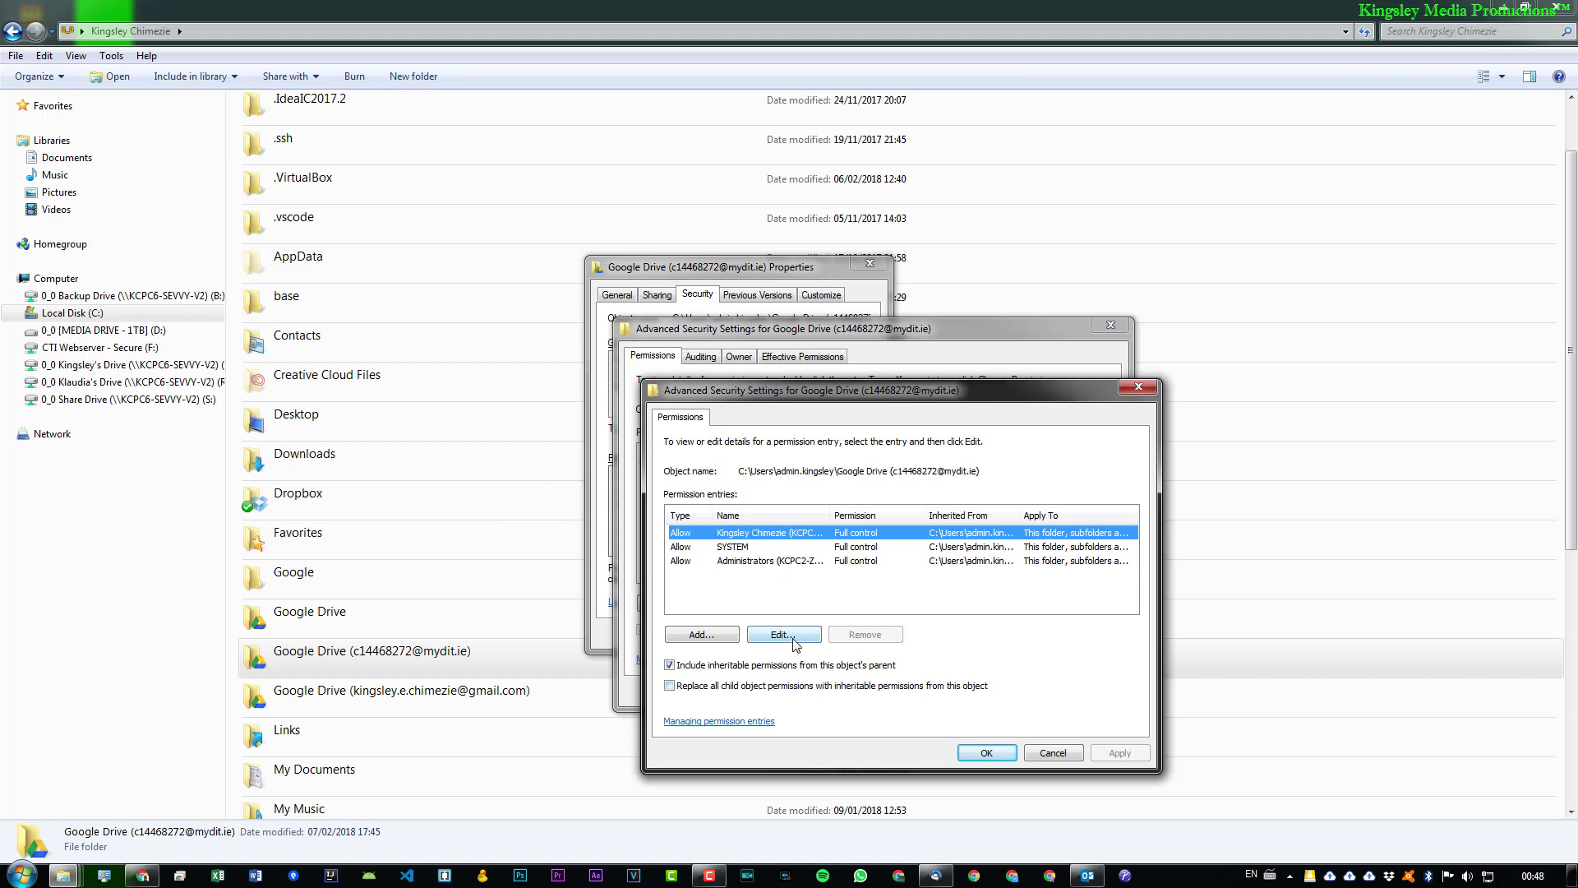
Step: Uncheck inheritable permissions from the parent and remove all inherited entries, leaving the list empty
click(670, 665)
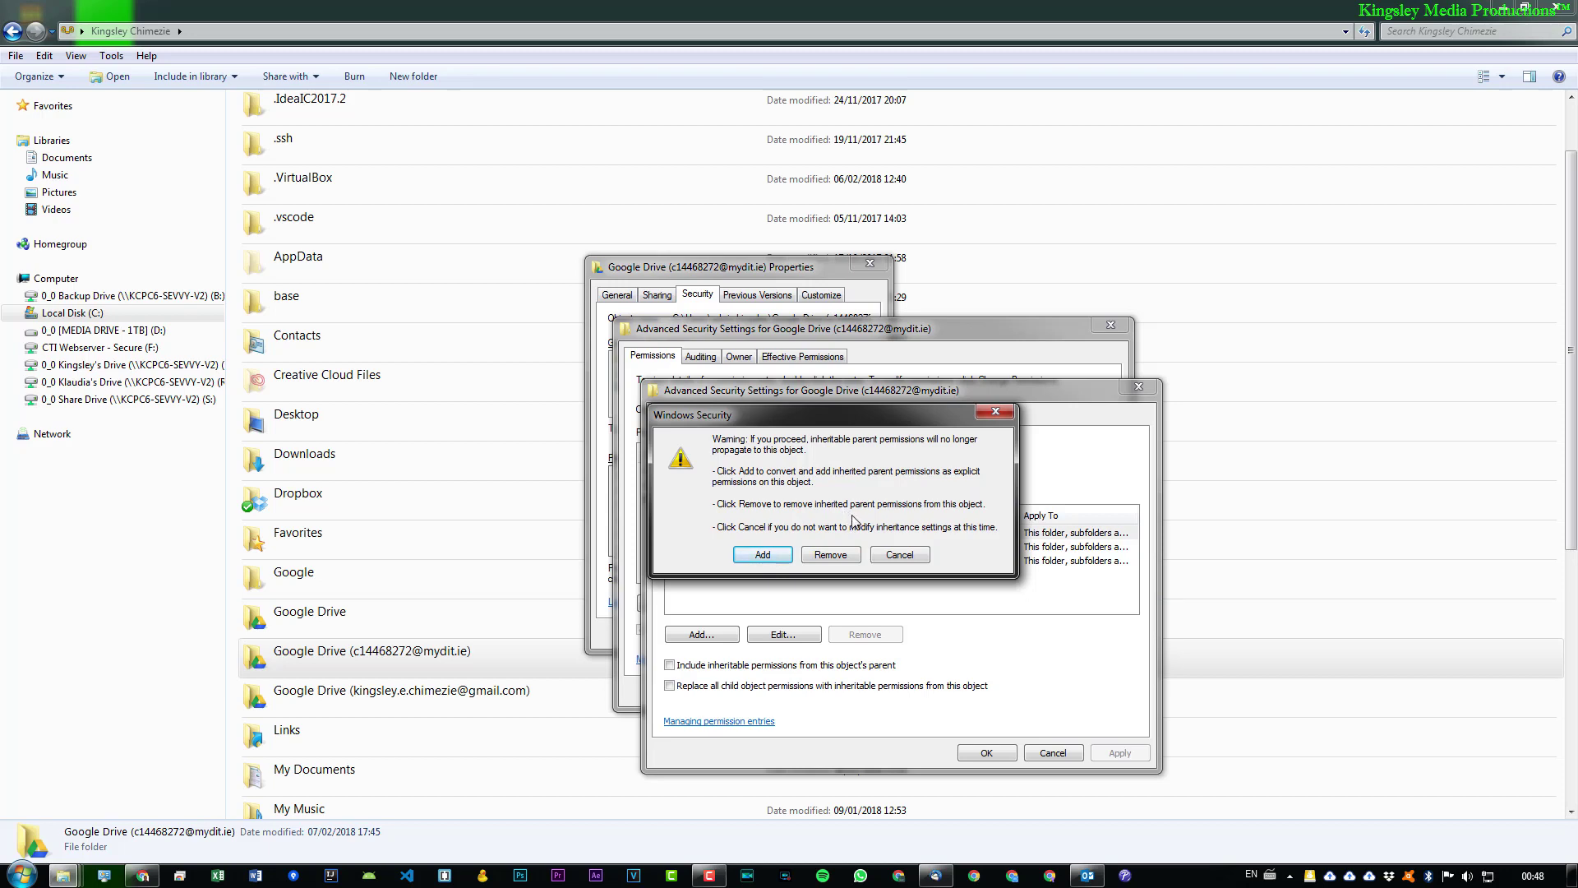
click(833, 556)
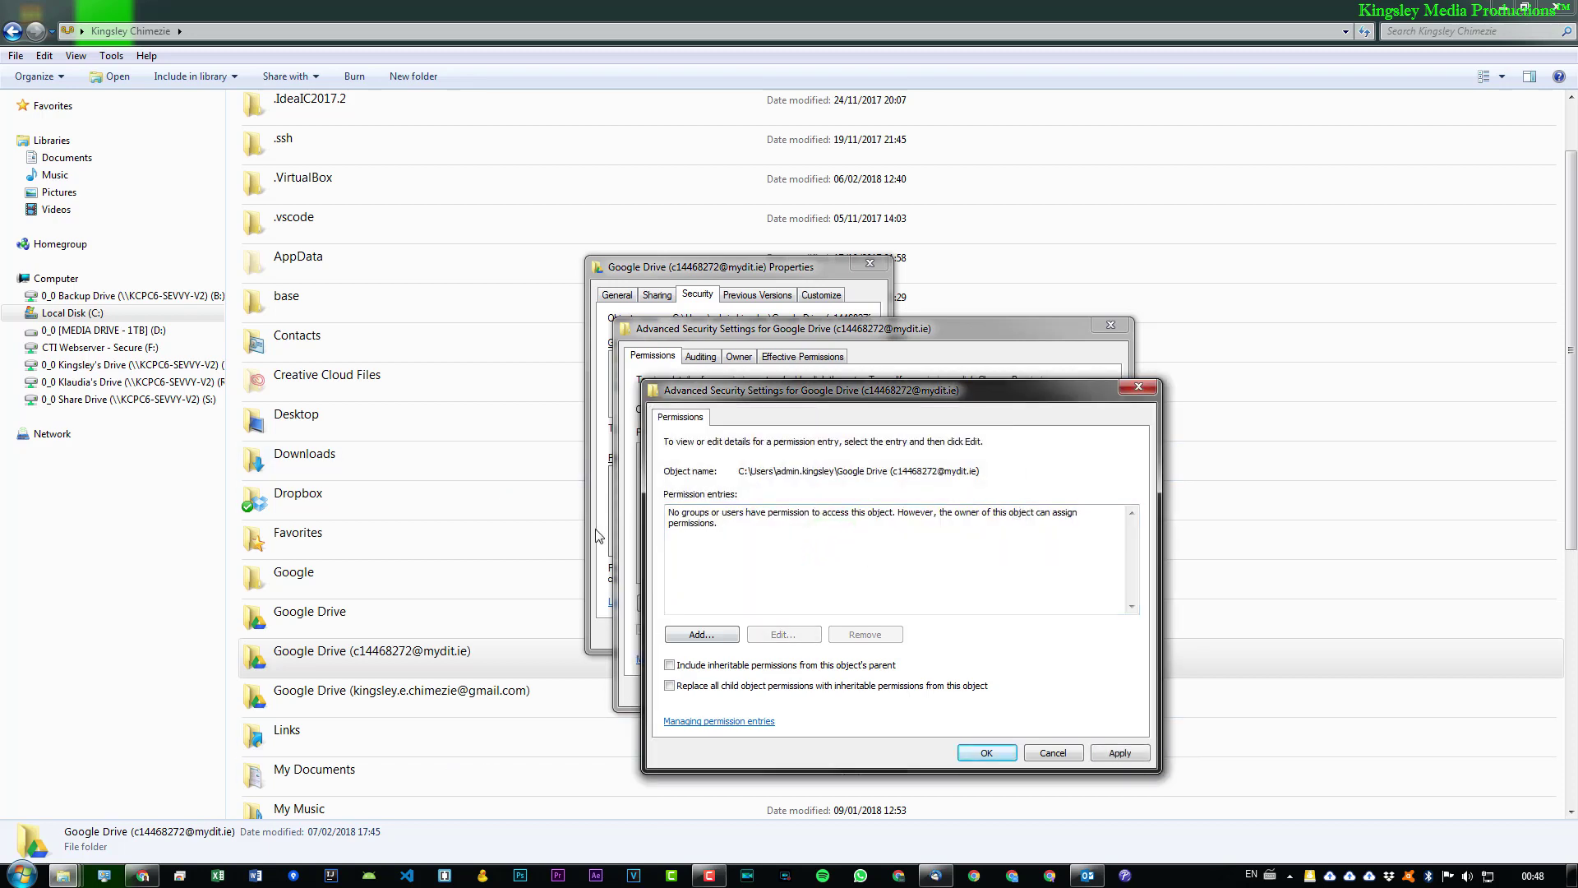
click(670, 665)
click(1109, 756)
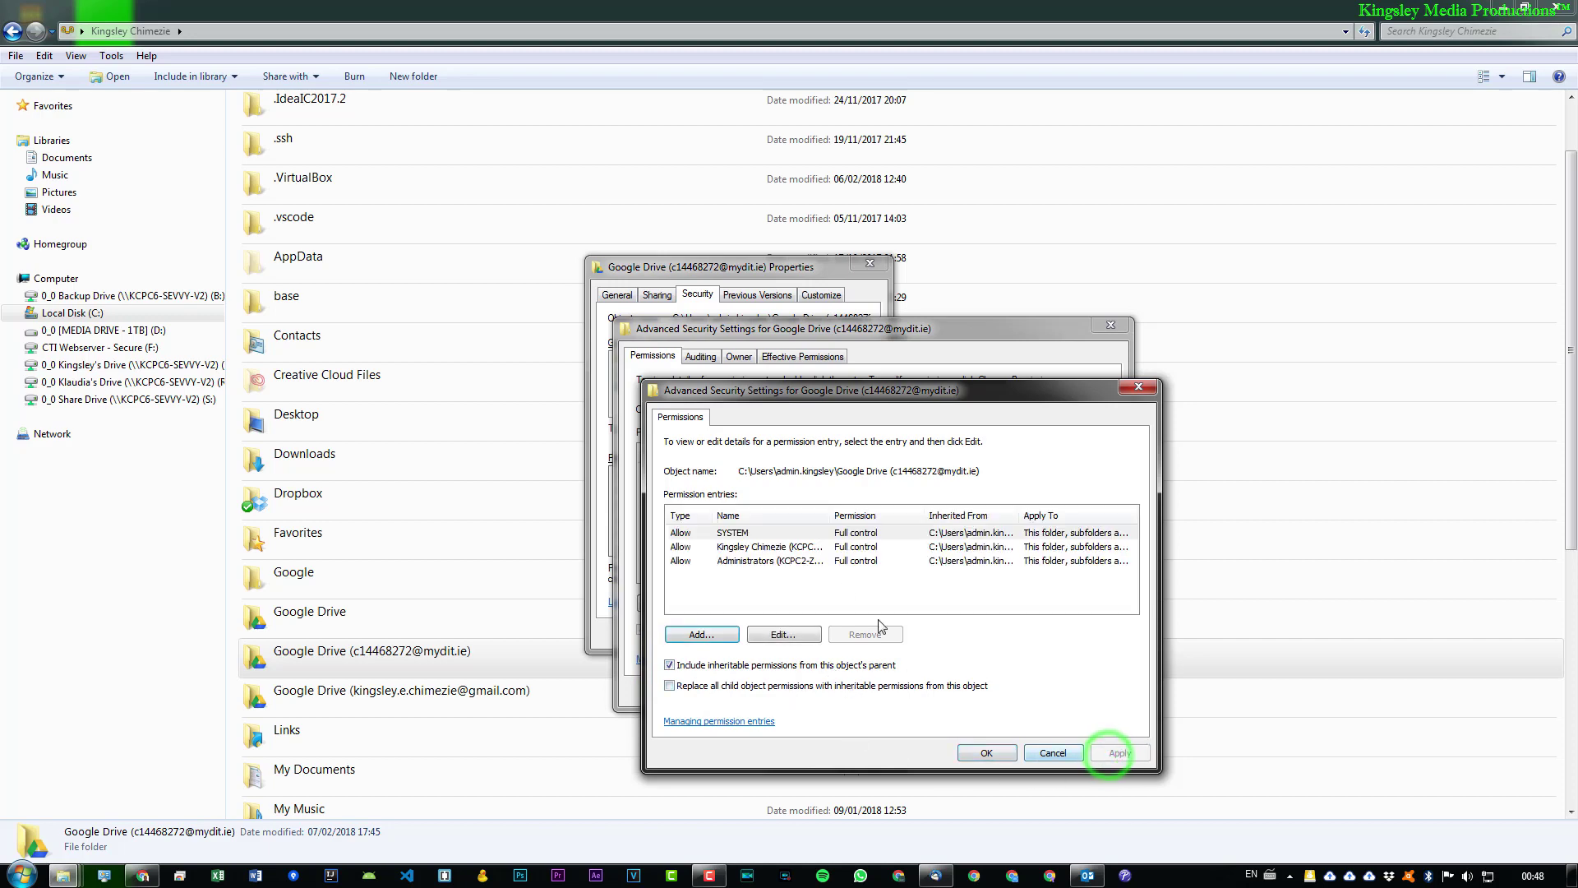
click(669, 667)
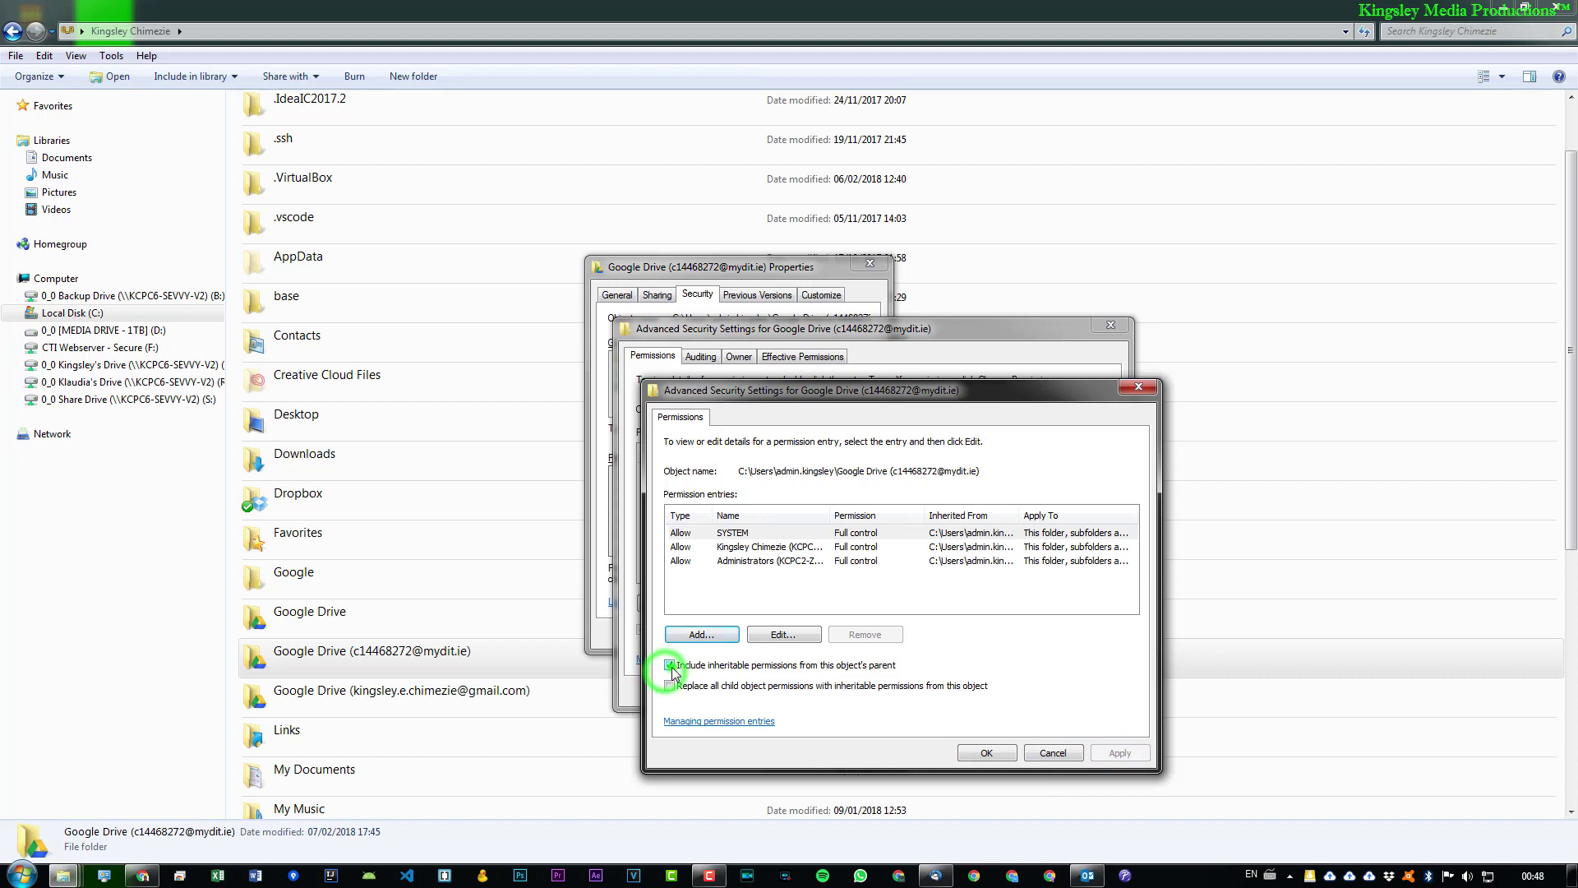
click(843, 553)
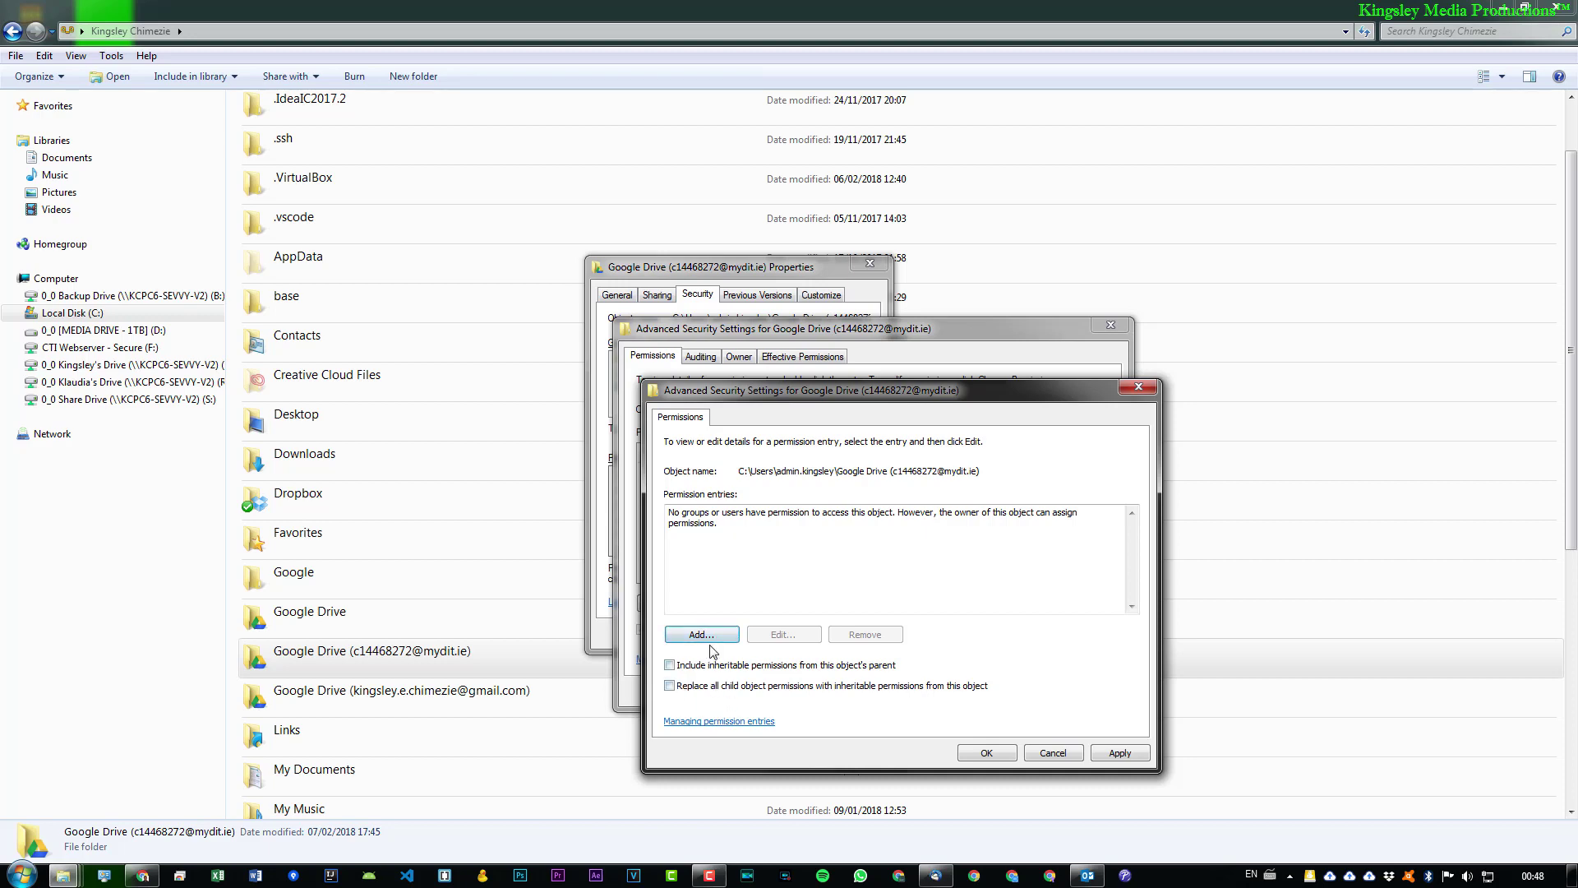
Step: Add the user's own account with Allow Full control to the Google Drive folder's permissions
click(703, 637)
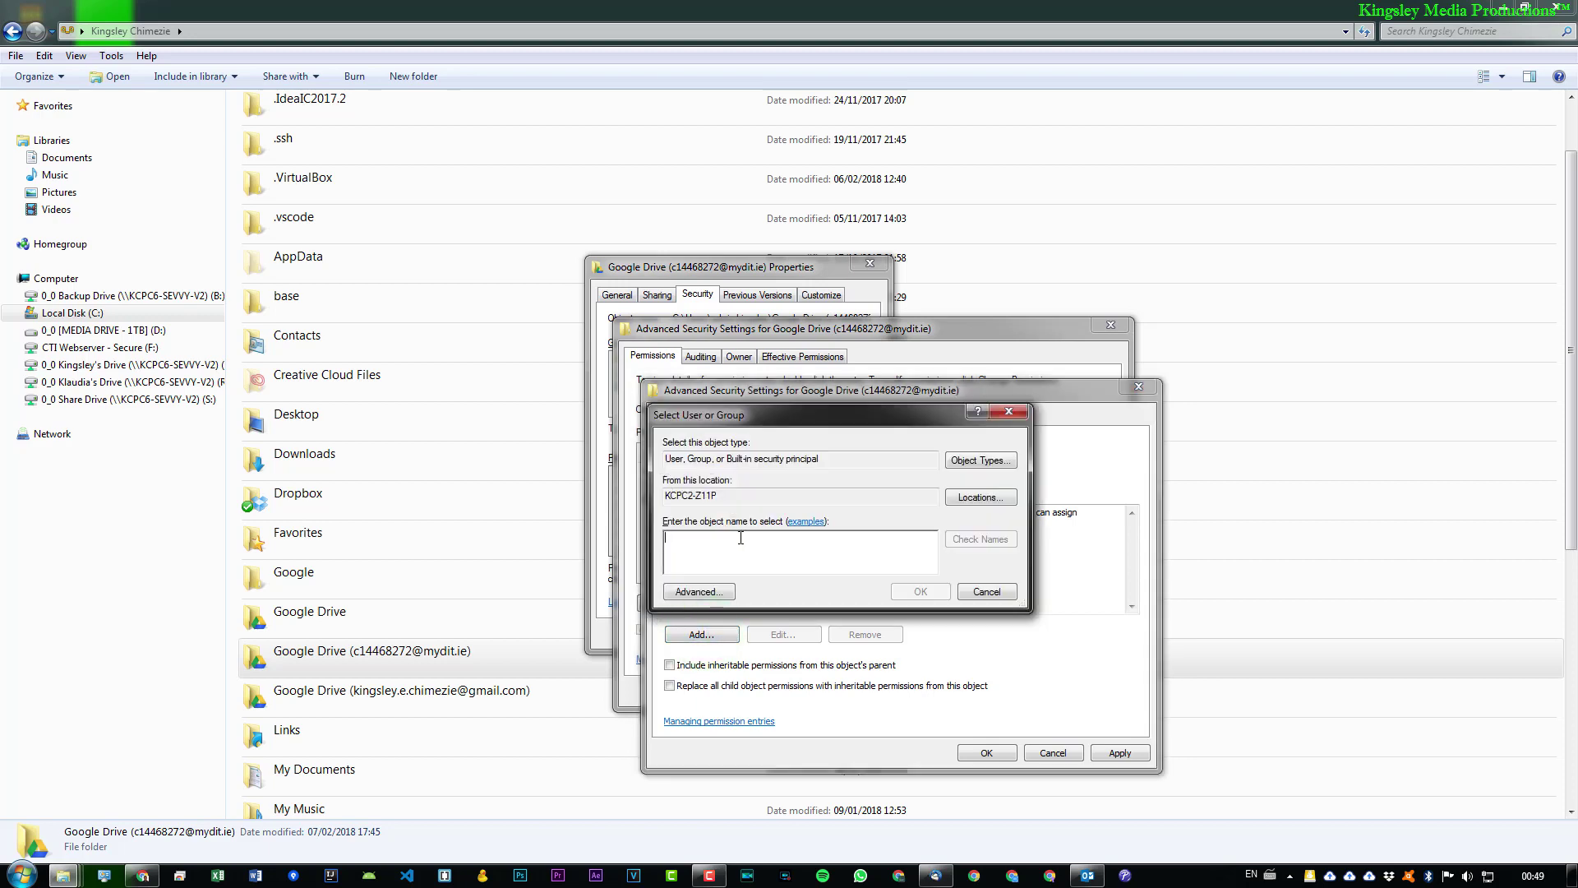
click(706, 592)
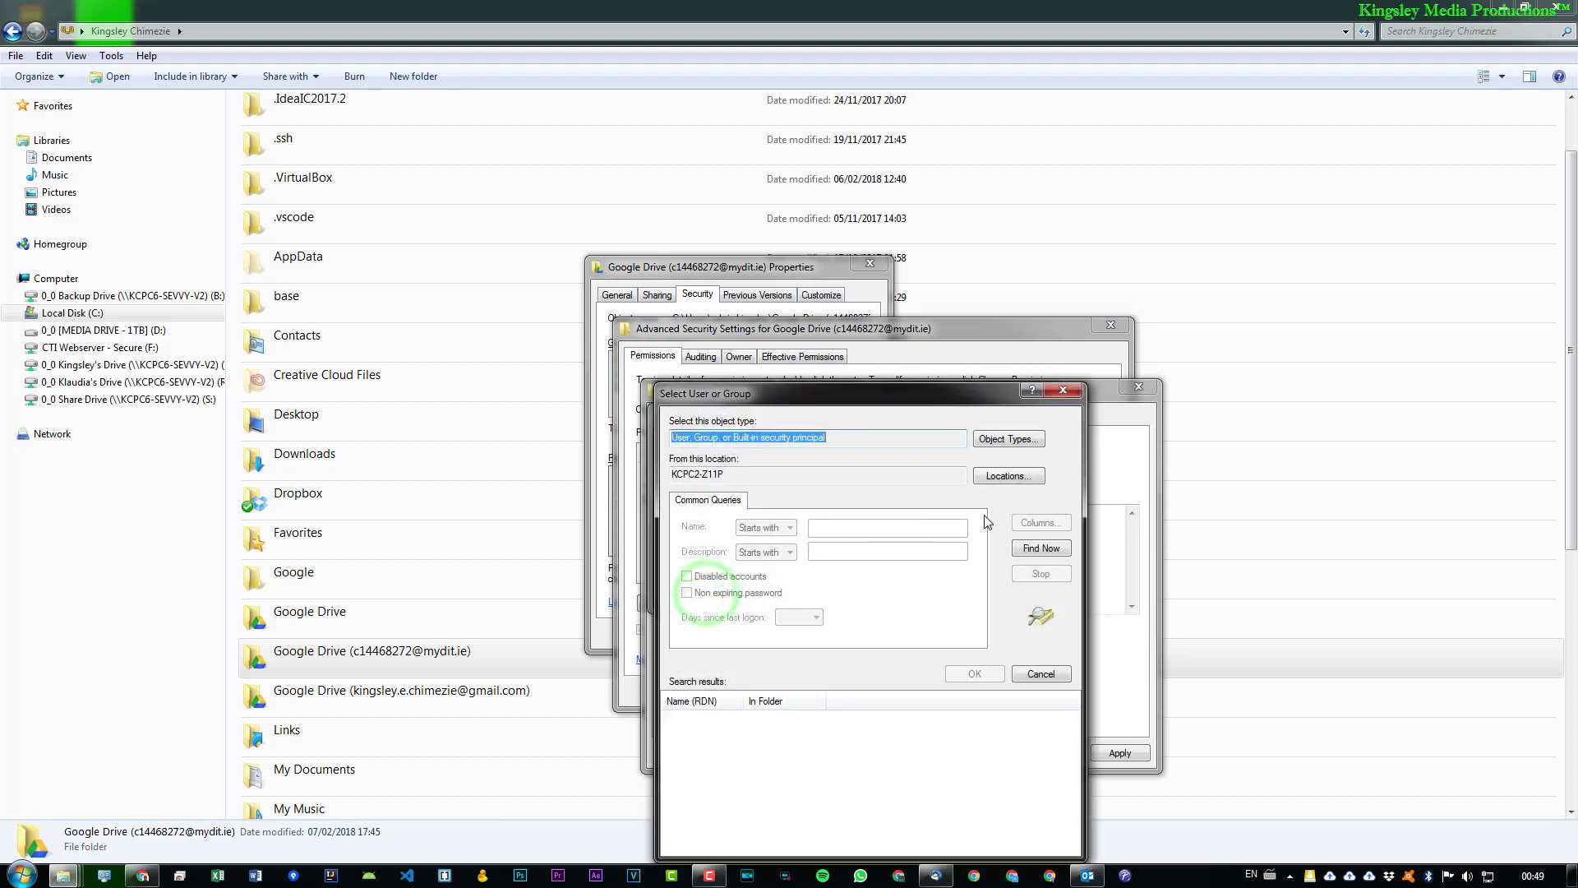
click(1041, 548)
double_click(709, 718)
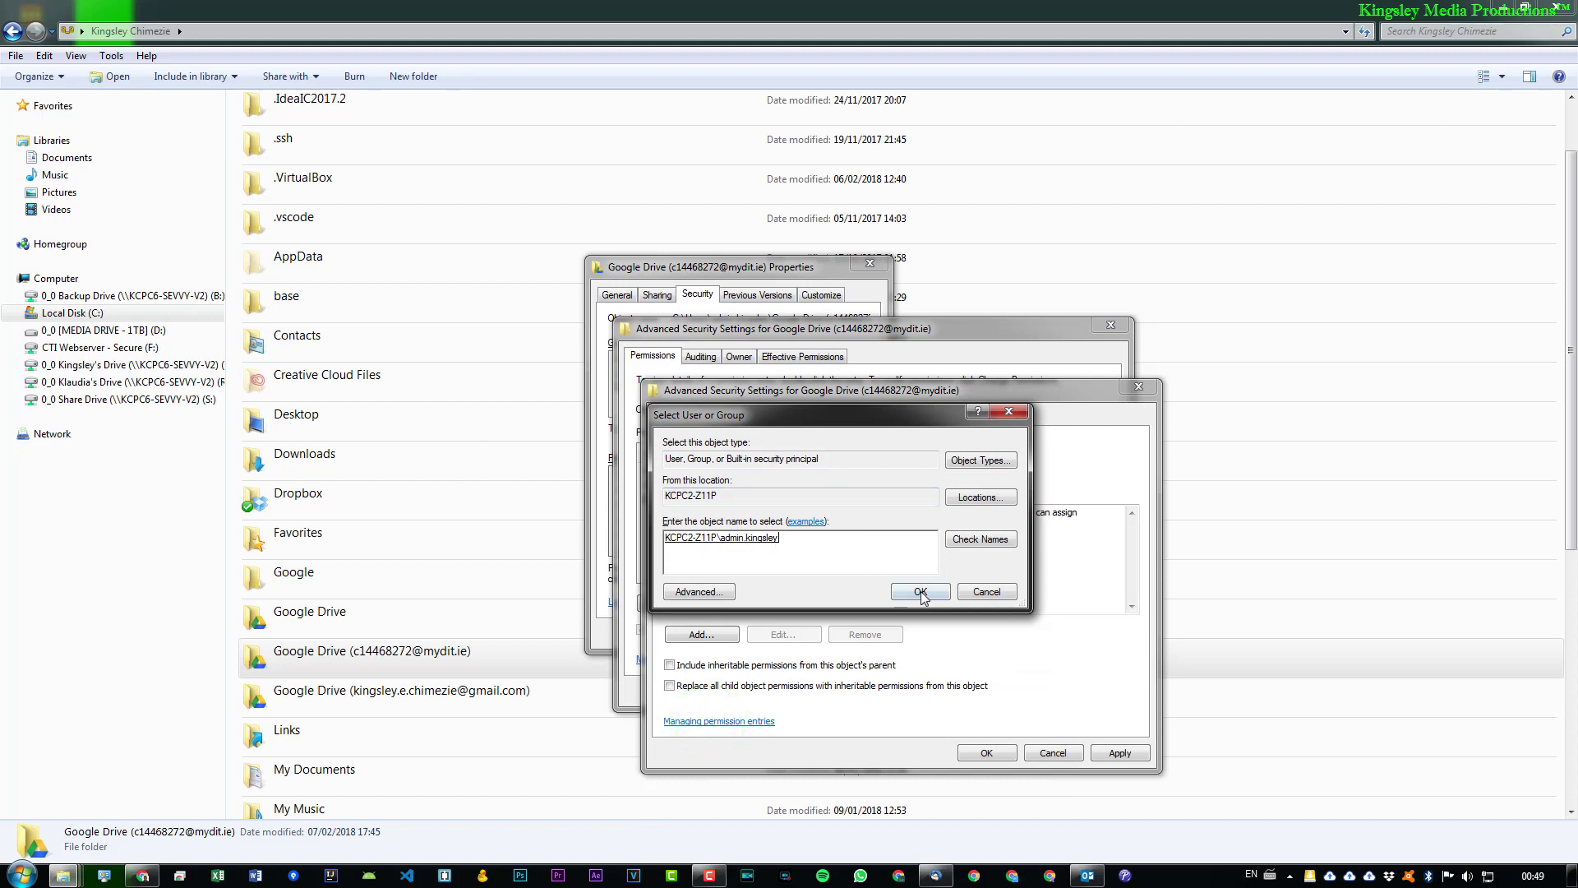
click(921, 592)
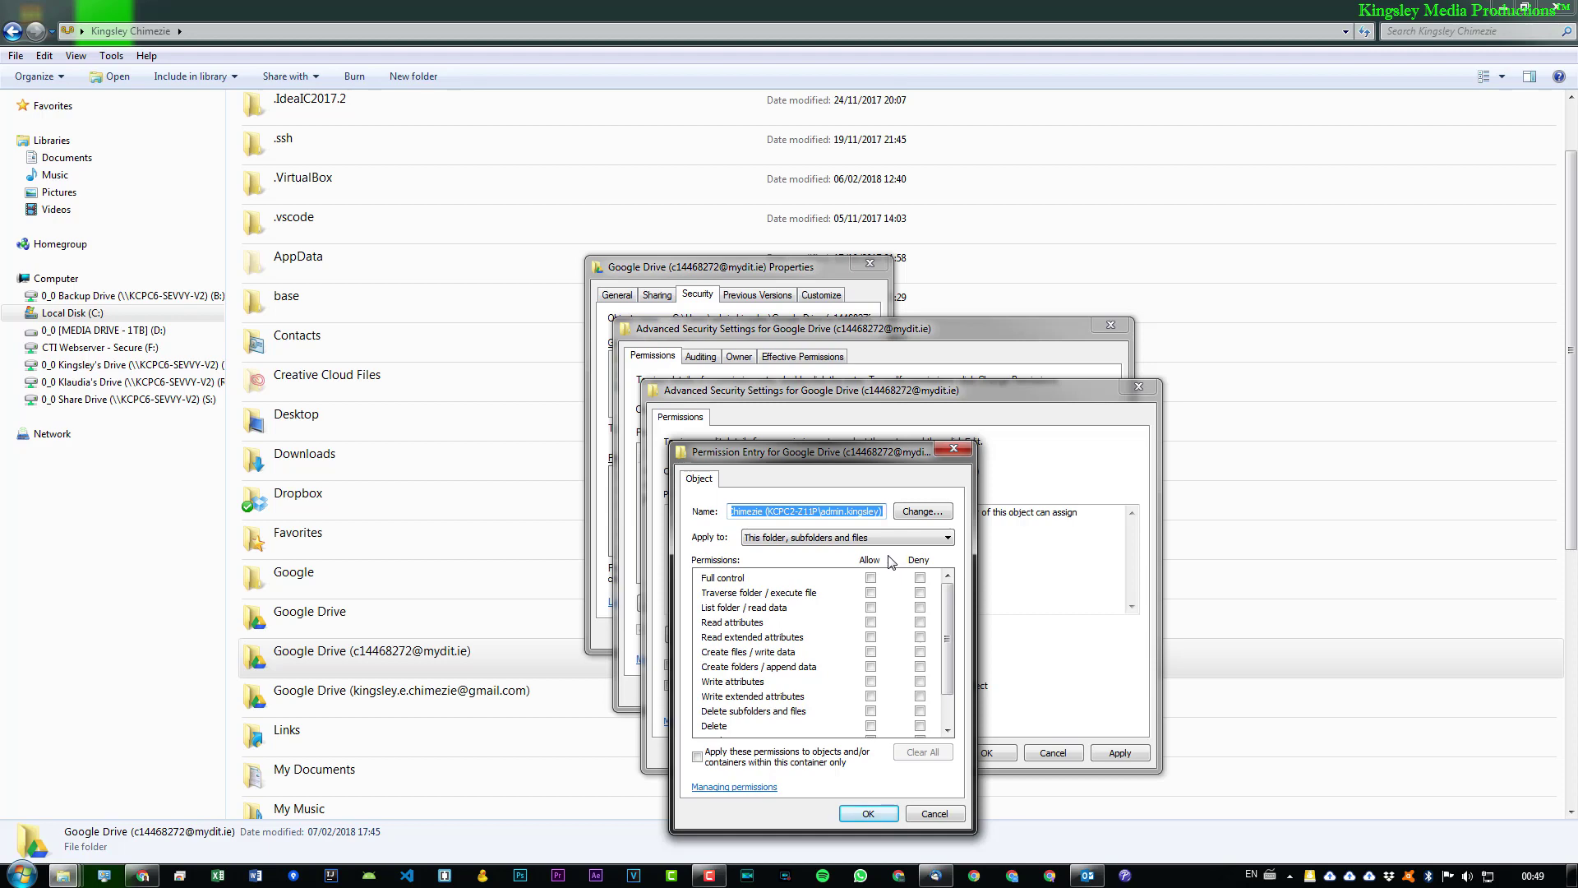
click(873, 579)
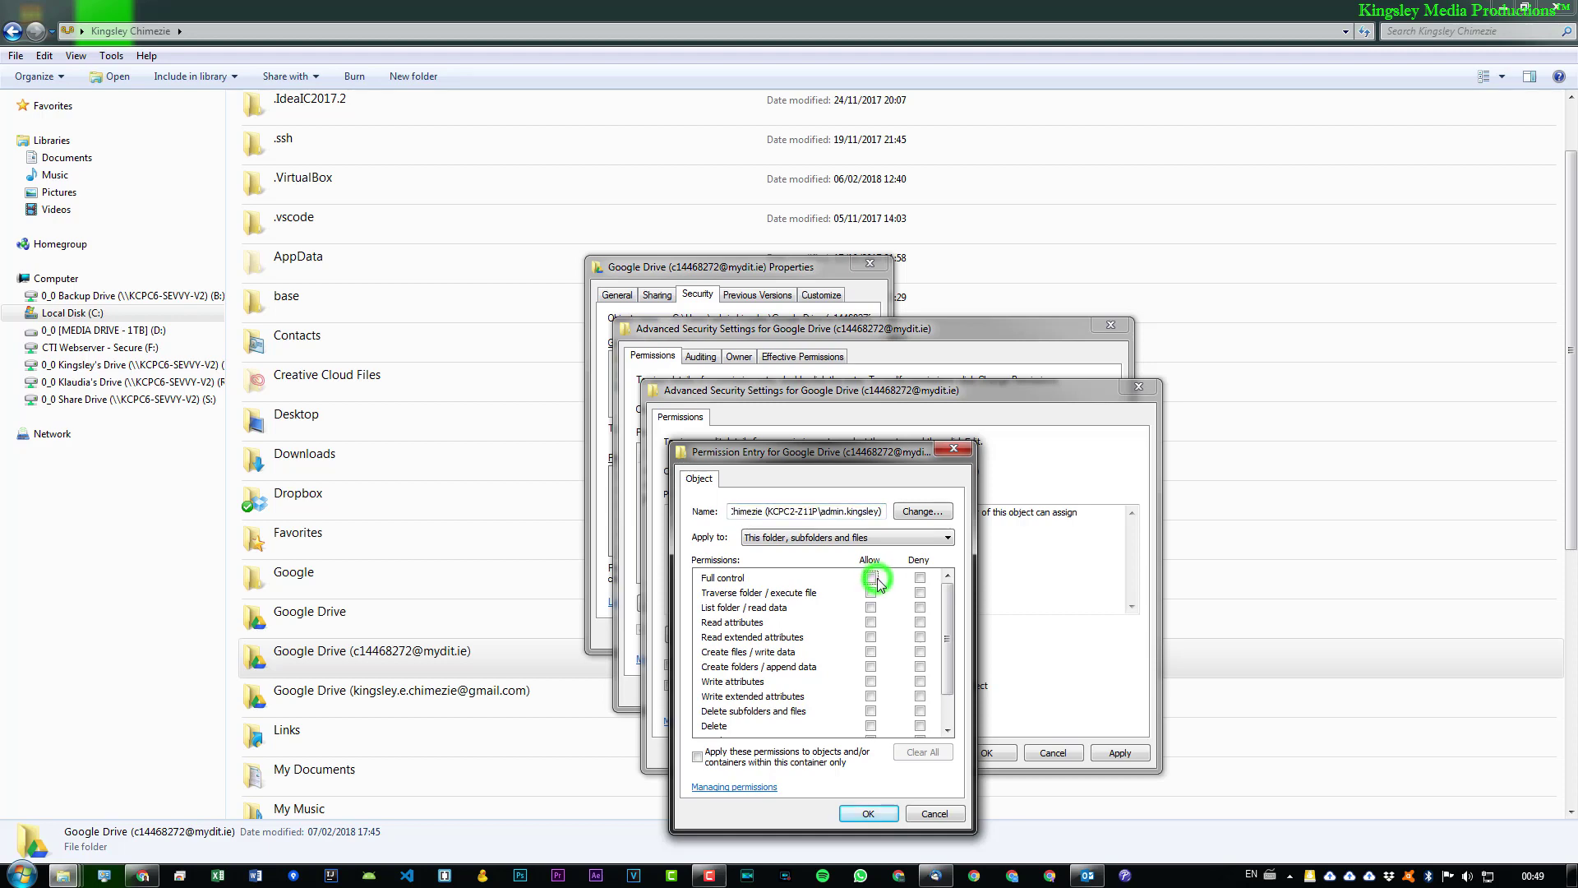
click(867, 813)
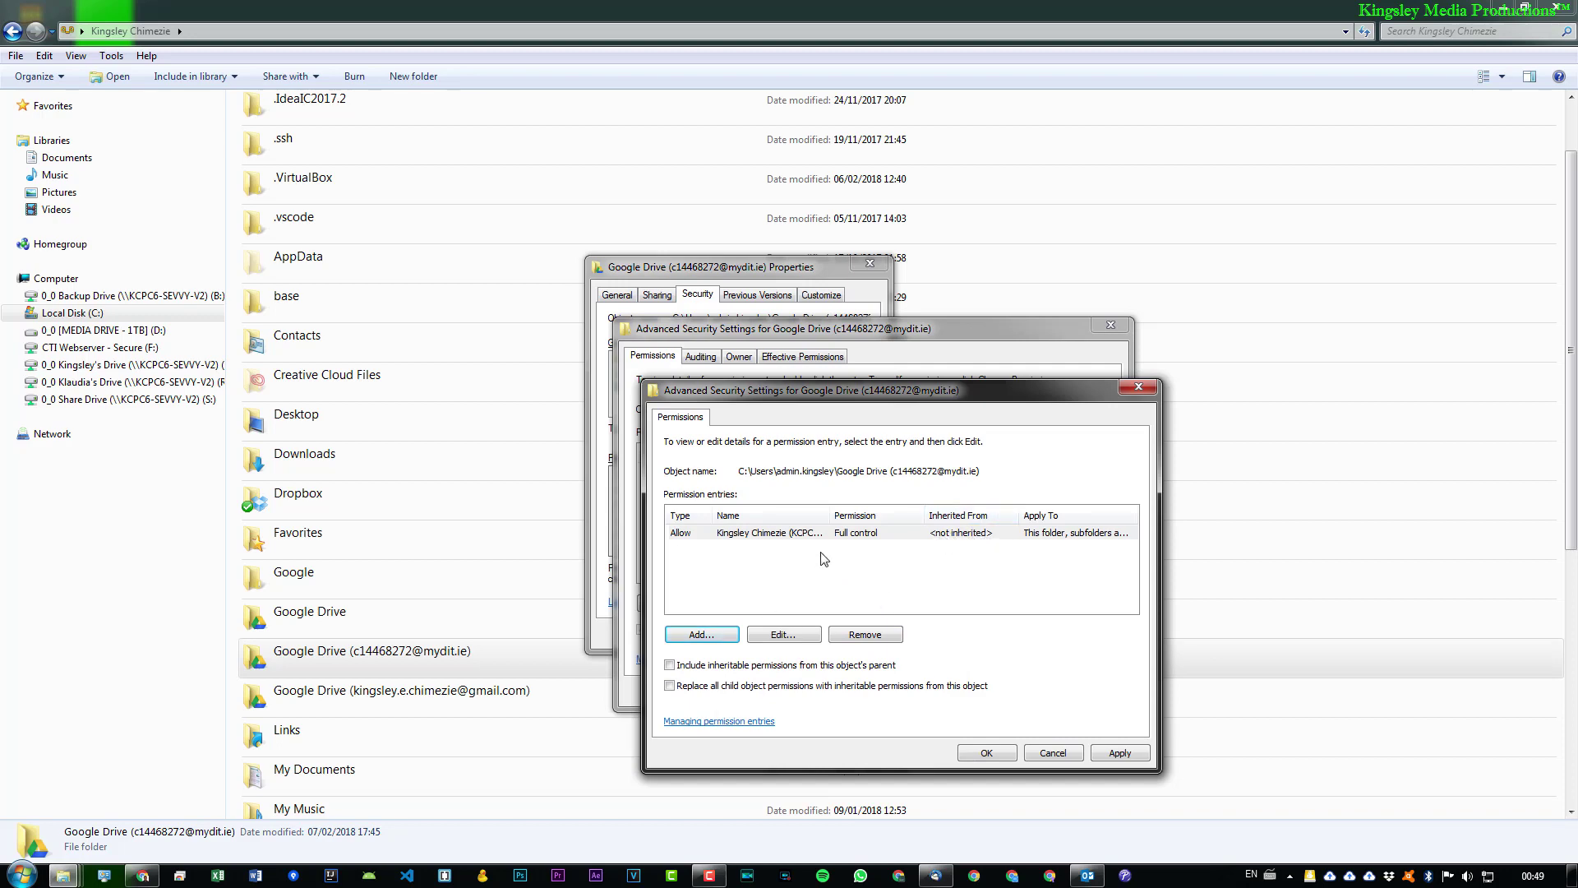
Step: Add a SYSTEM permission entry with Full control allowed for folder, subfolders and files
click(711, 642)
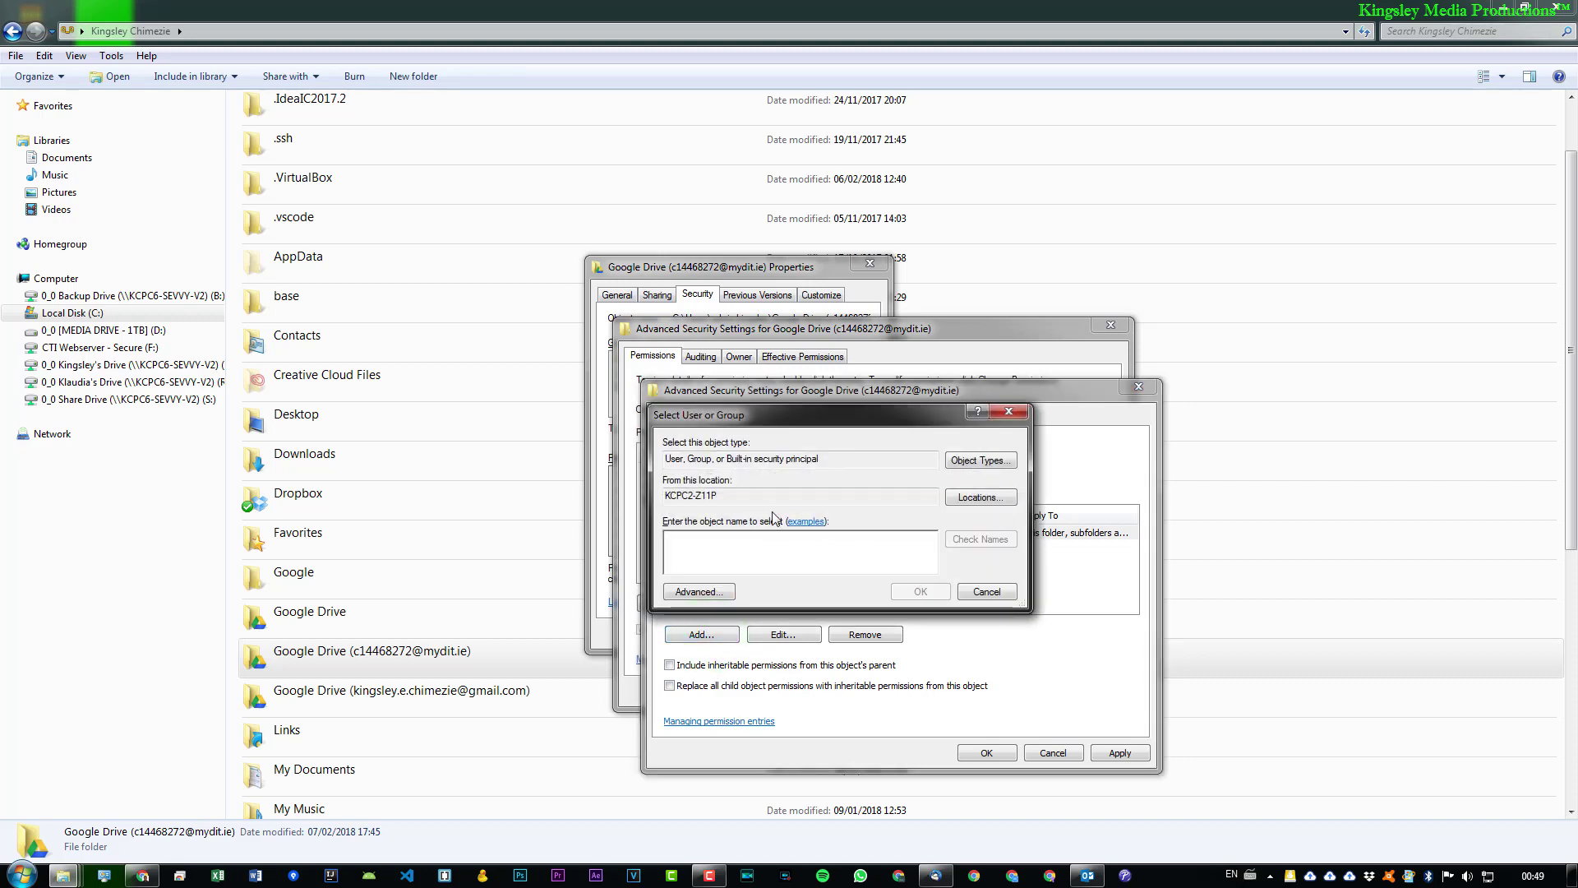
text(system)
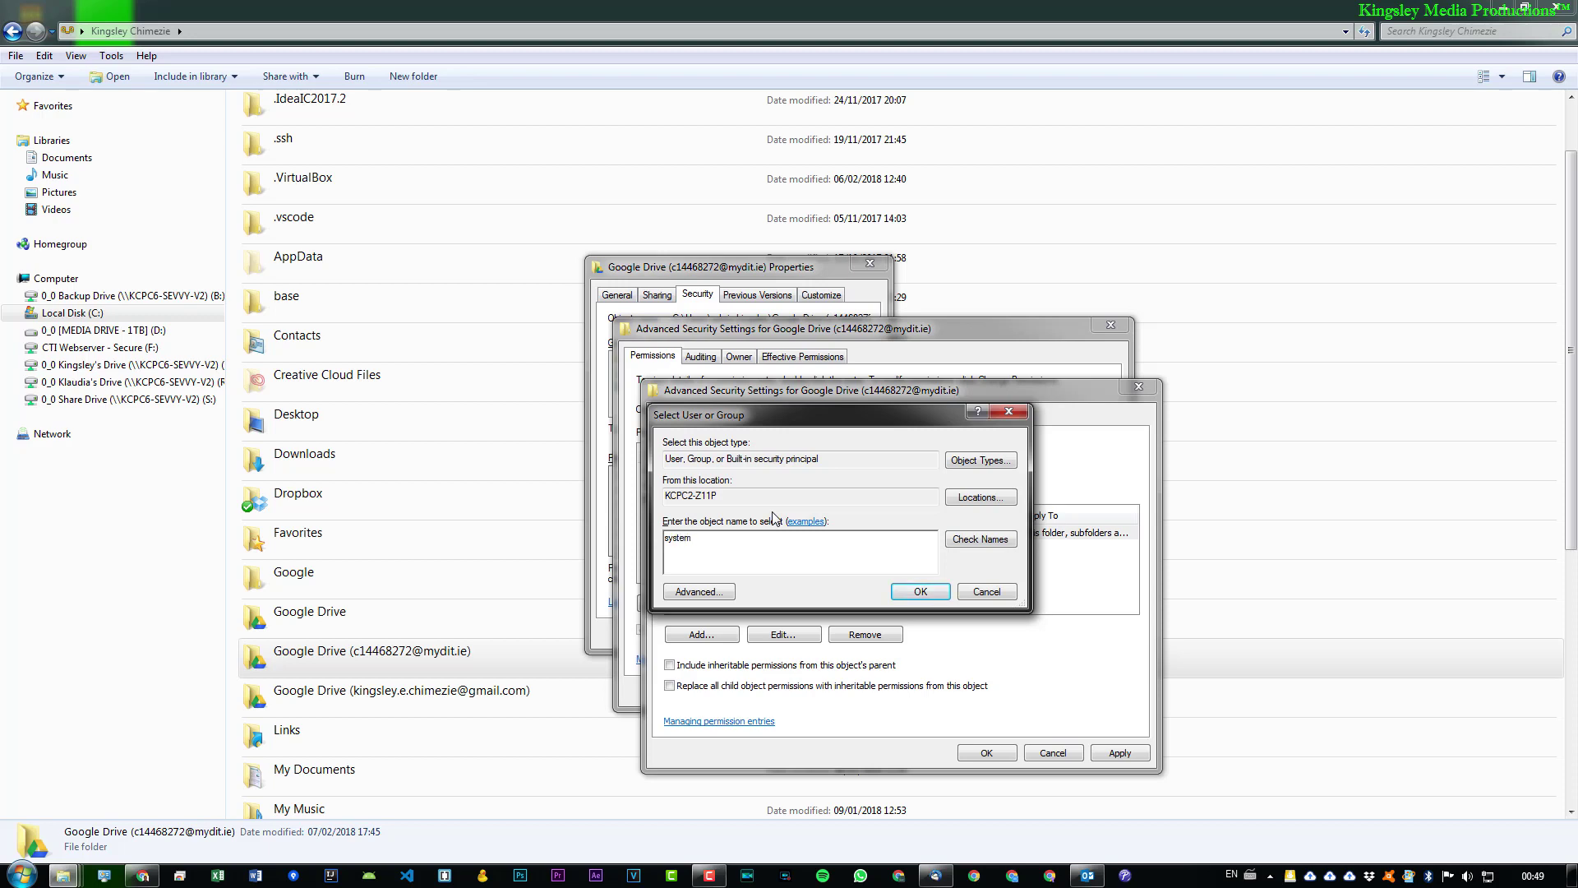
key(Return)
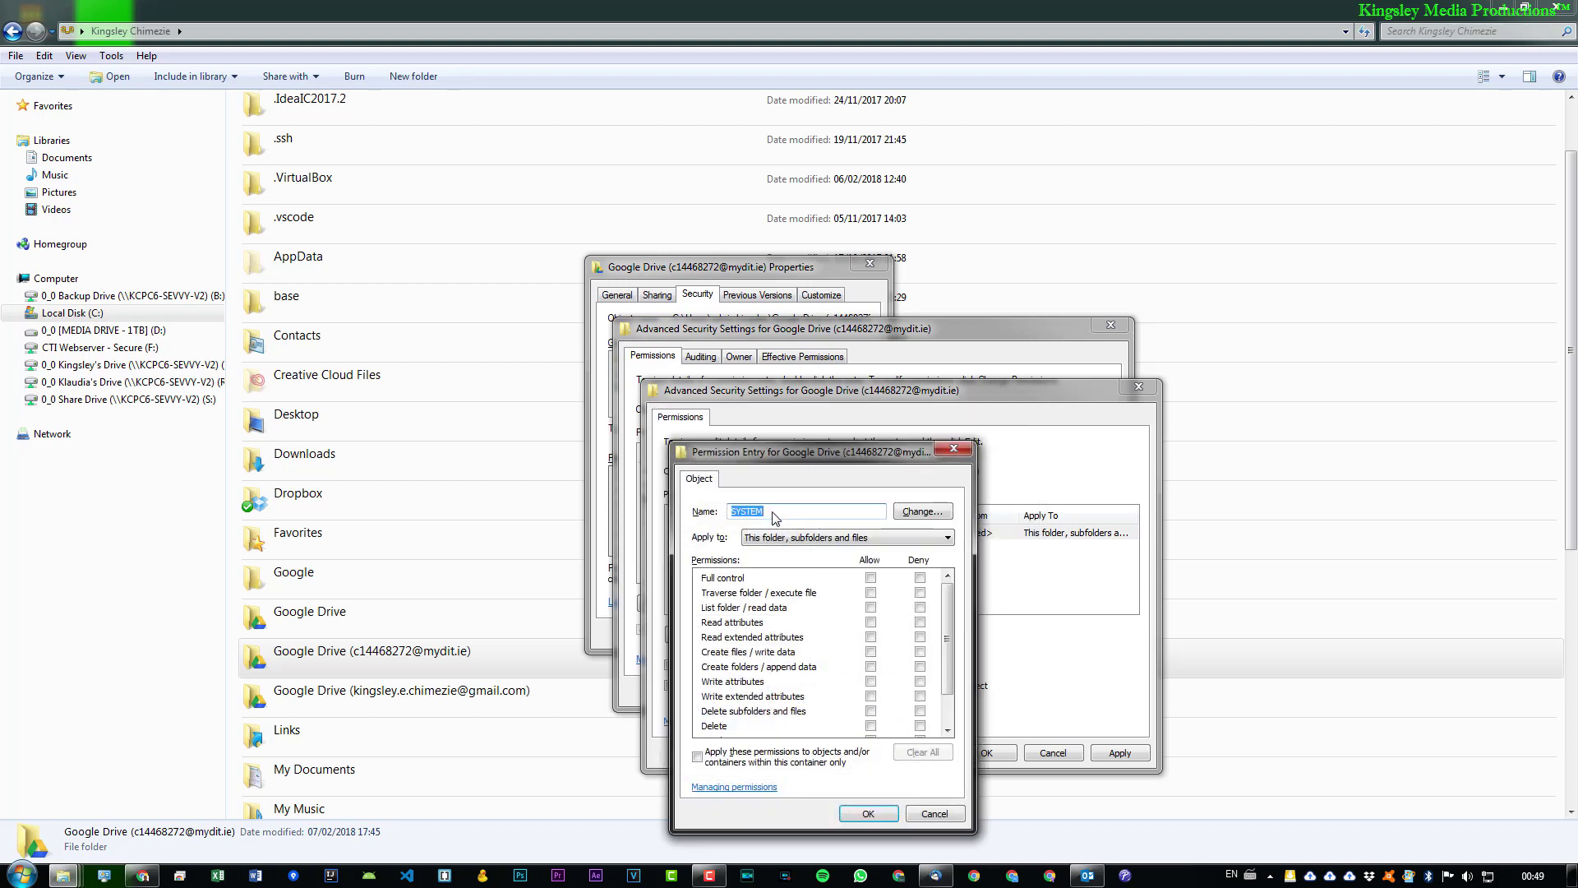
click(871, 578)
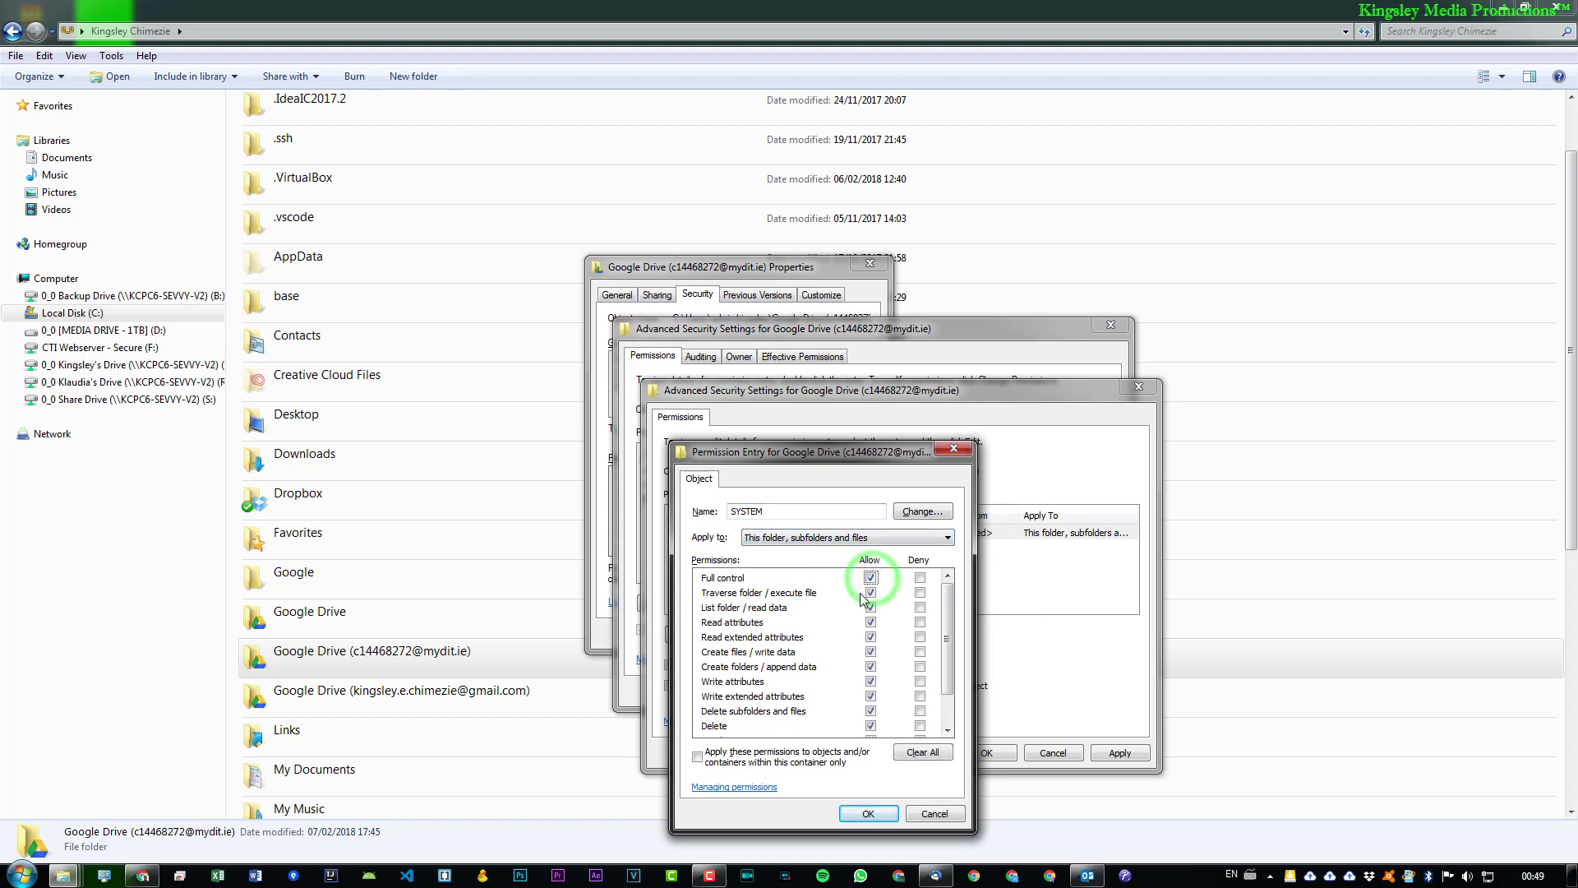
scroll(773, 661, down, 1)
scroll(730, 727, up, 1)
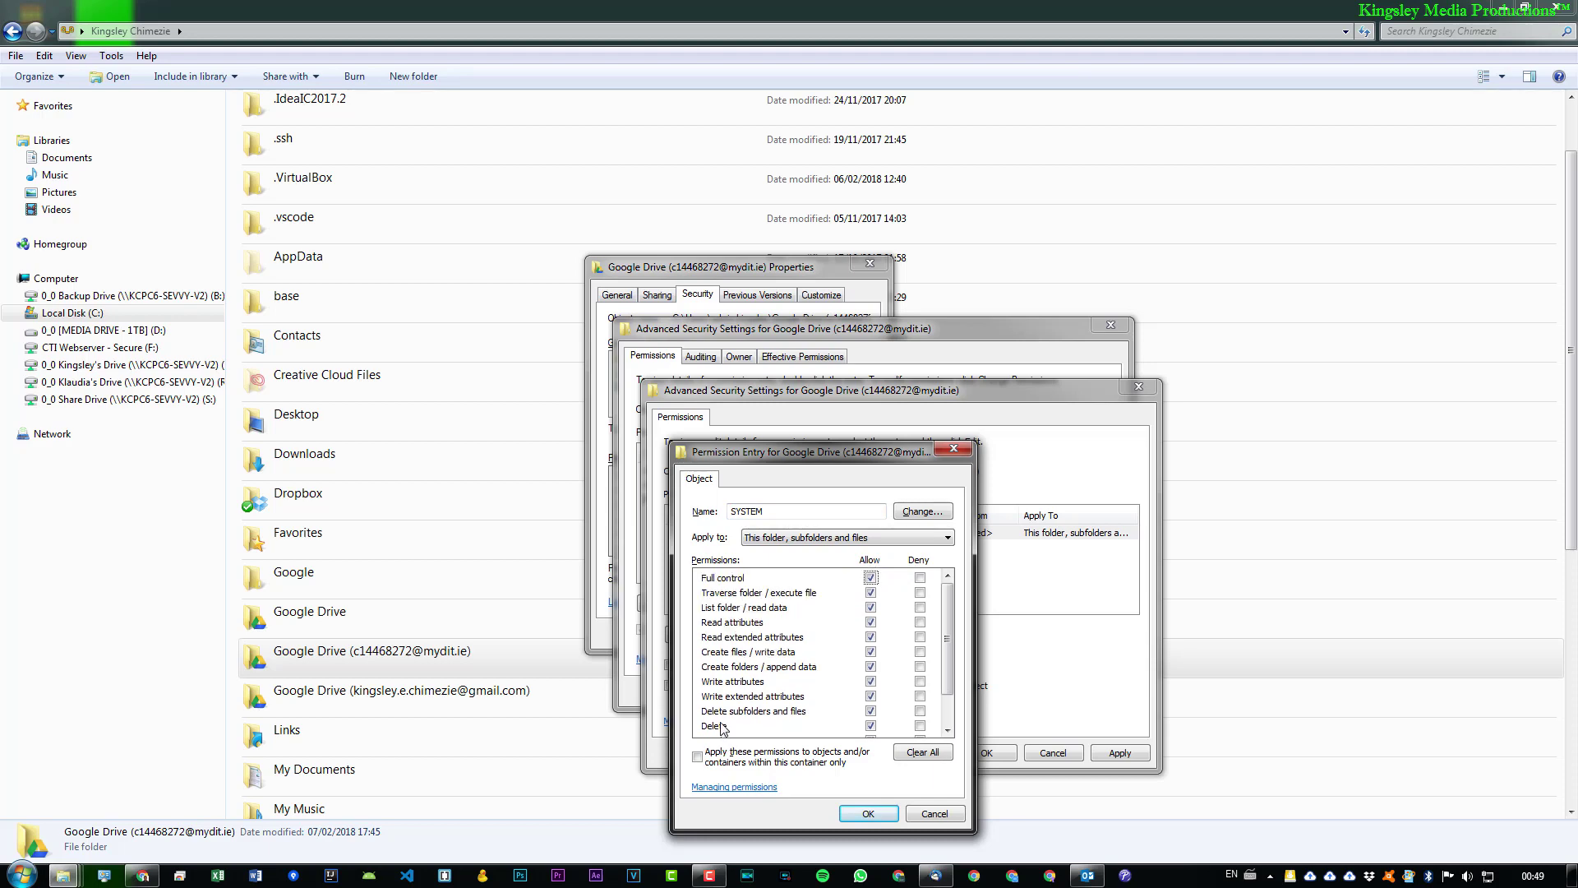
scroll(738, 722, down, 1)
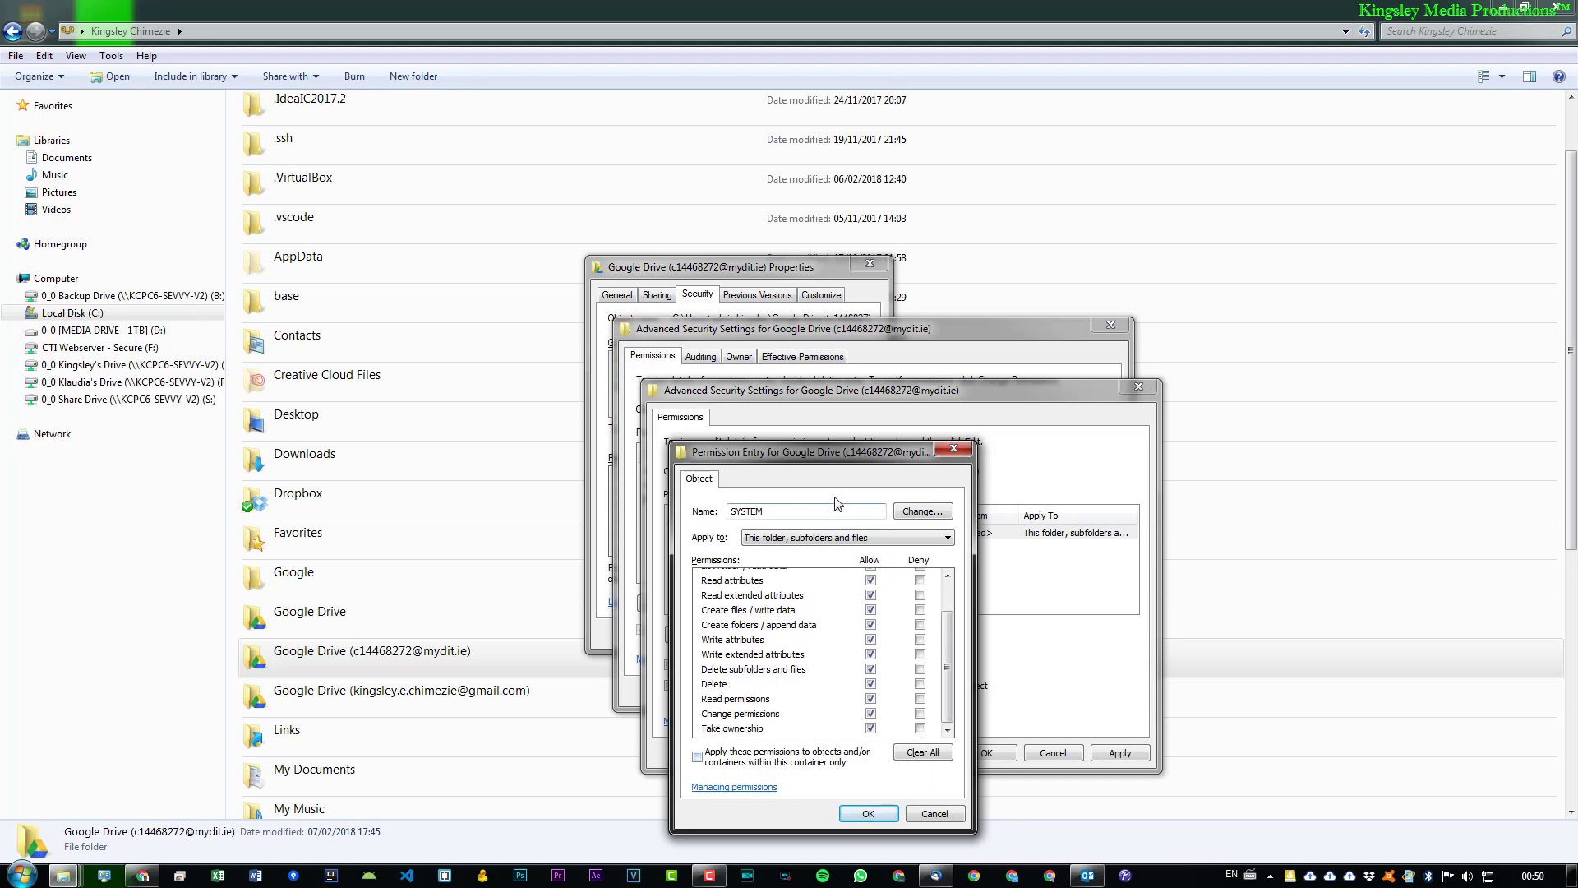
scroll(815, 666, up, 1)
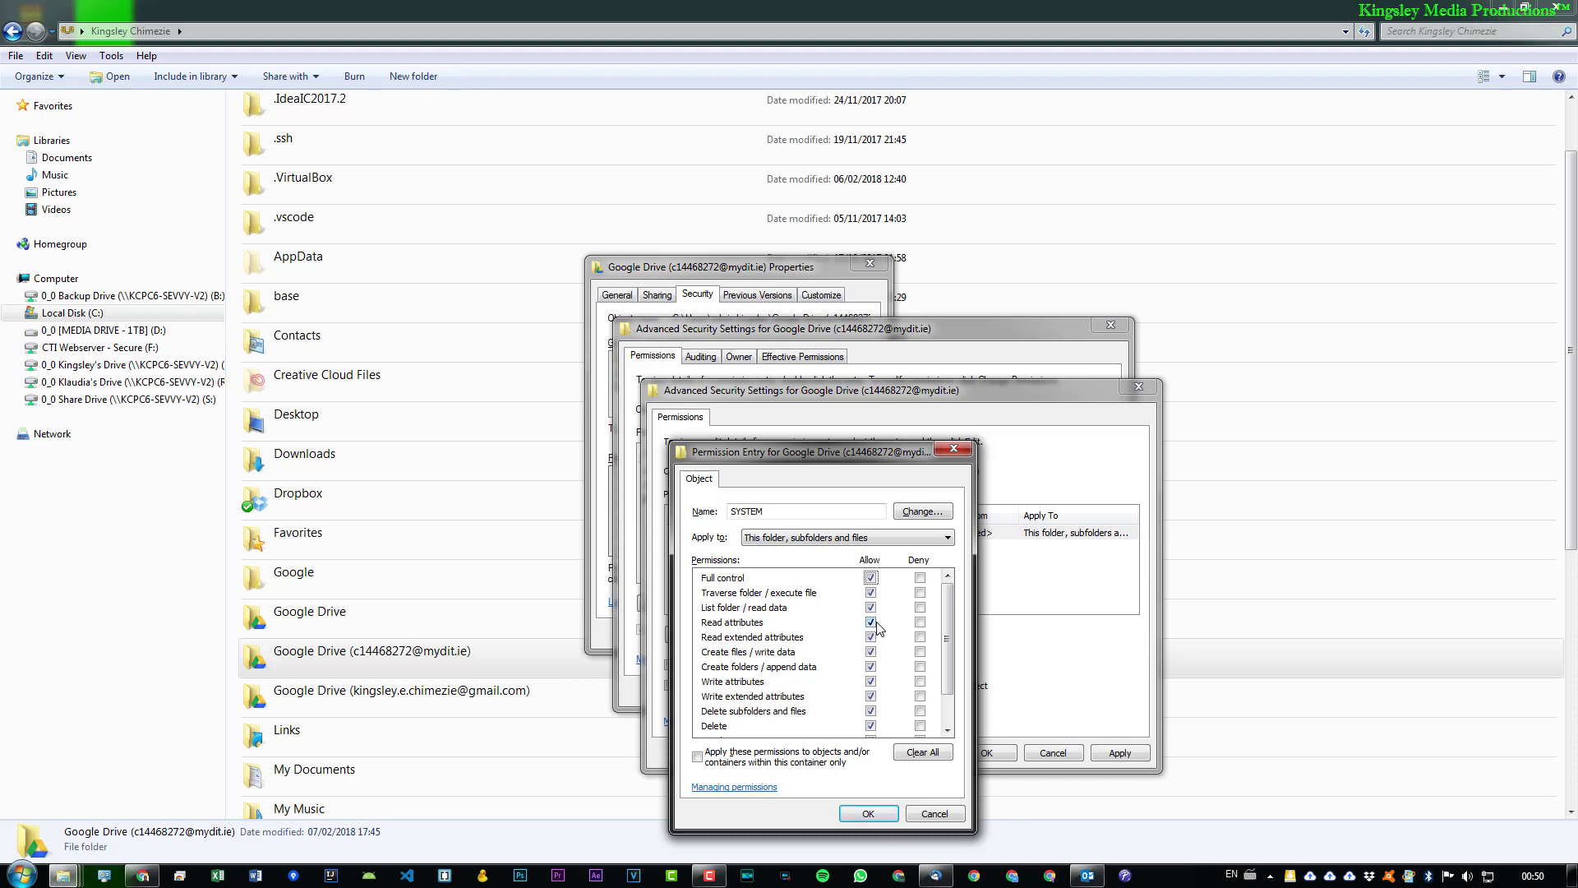
Step: Save the SYSTEM entry and replace all child object permissions with these, confirming the change
click(869, 816)
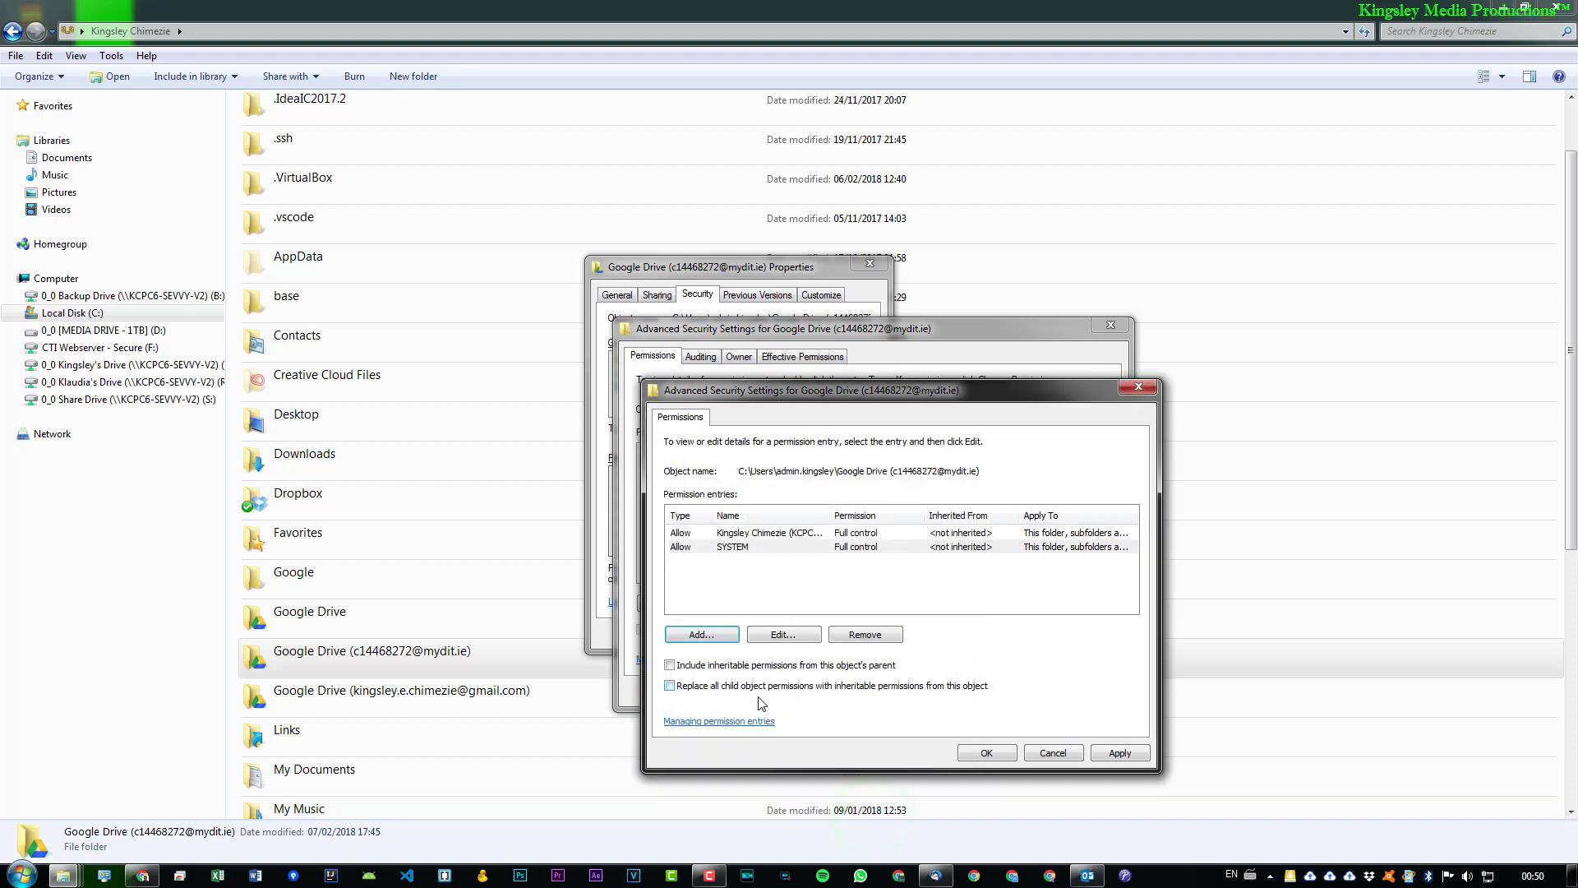
click(669, 685)
click(1109, 753)
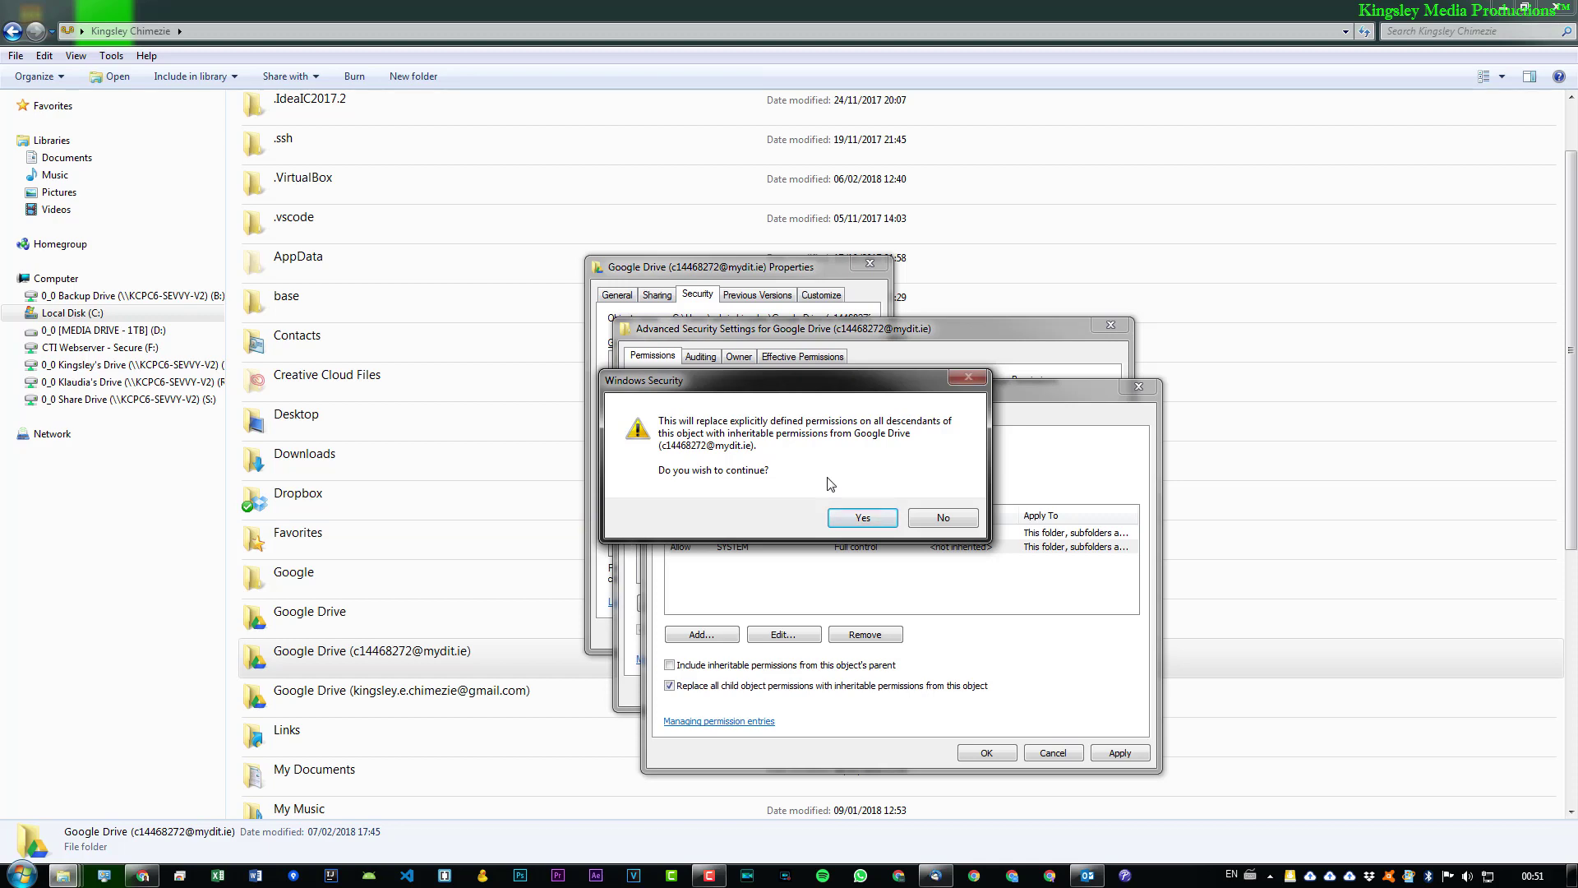
click(878, 520)
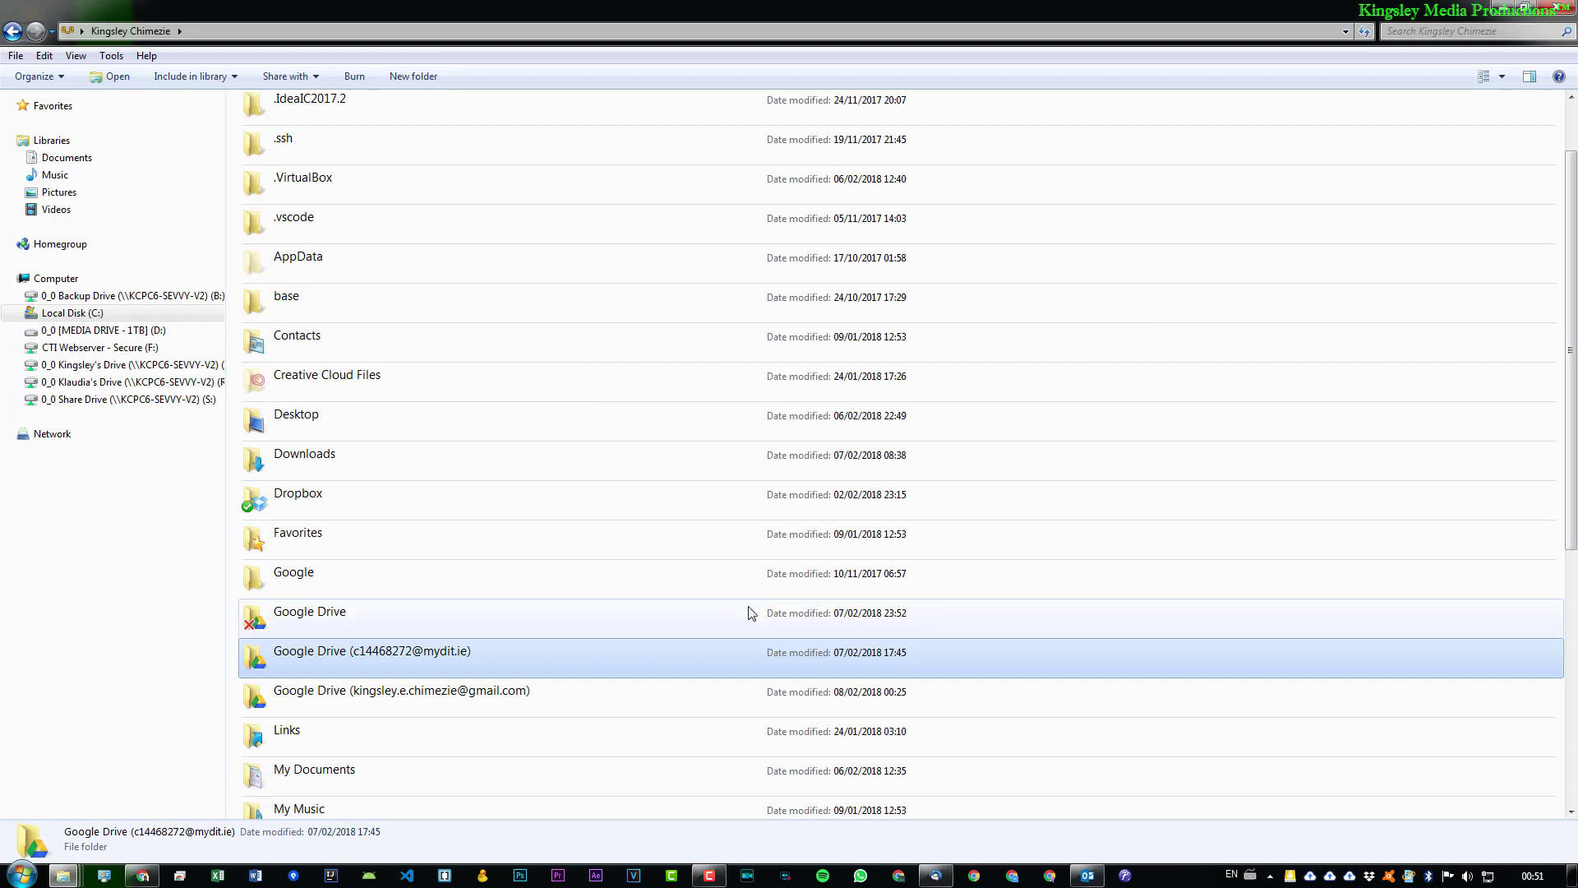
Step: Close both Advanced Security Settings windows and the folder's Properties with OK
key(alt+Tab)
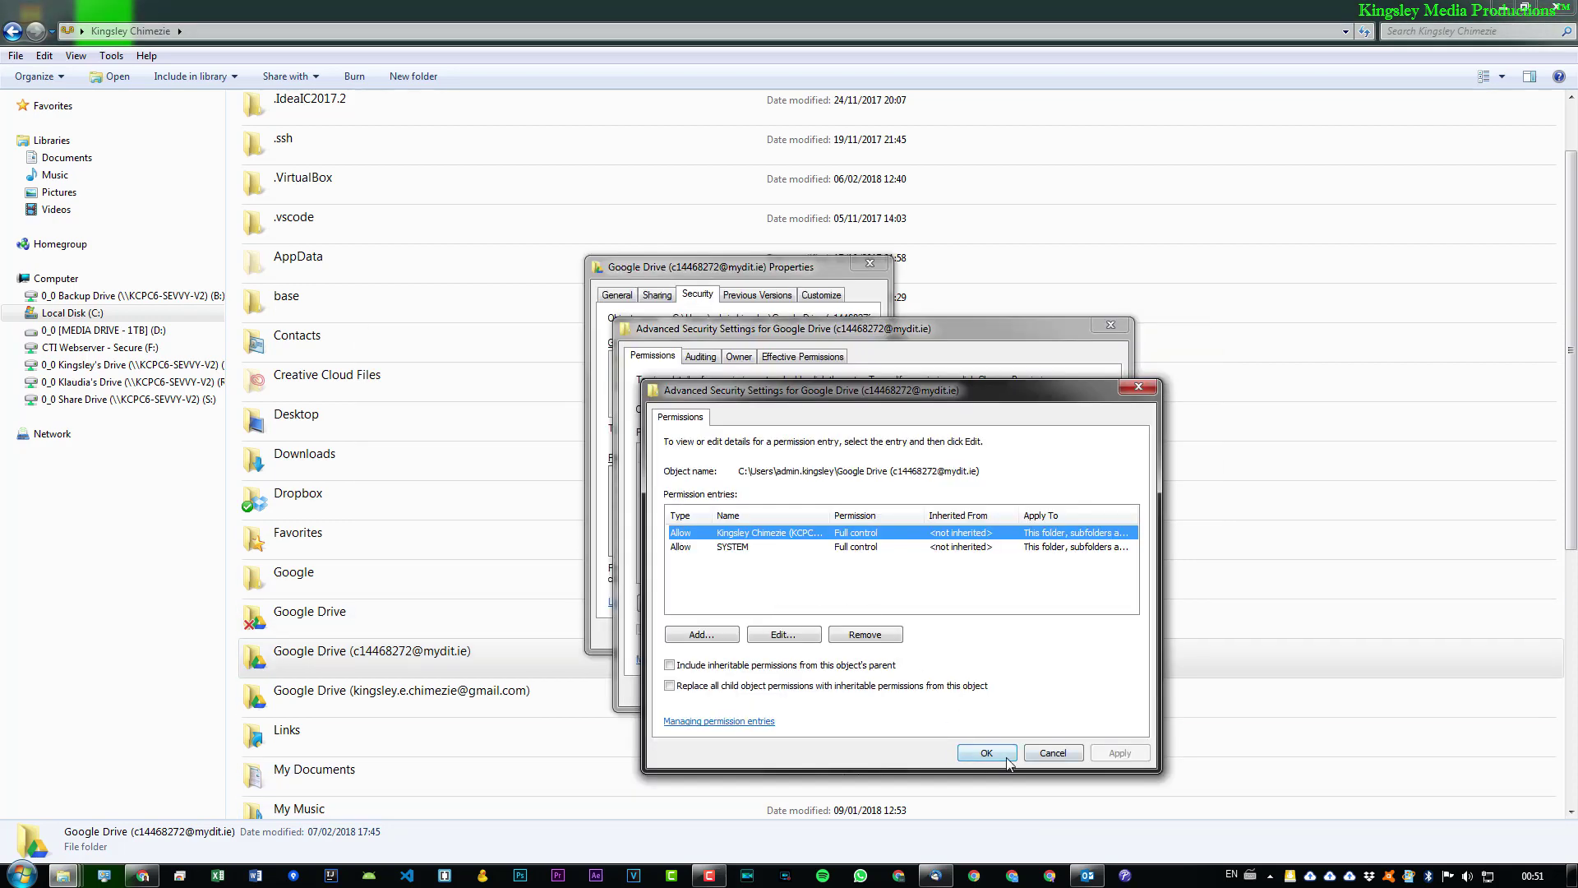
click(987, 753)
click(951, 692)
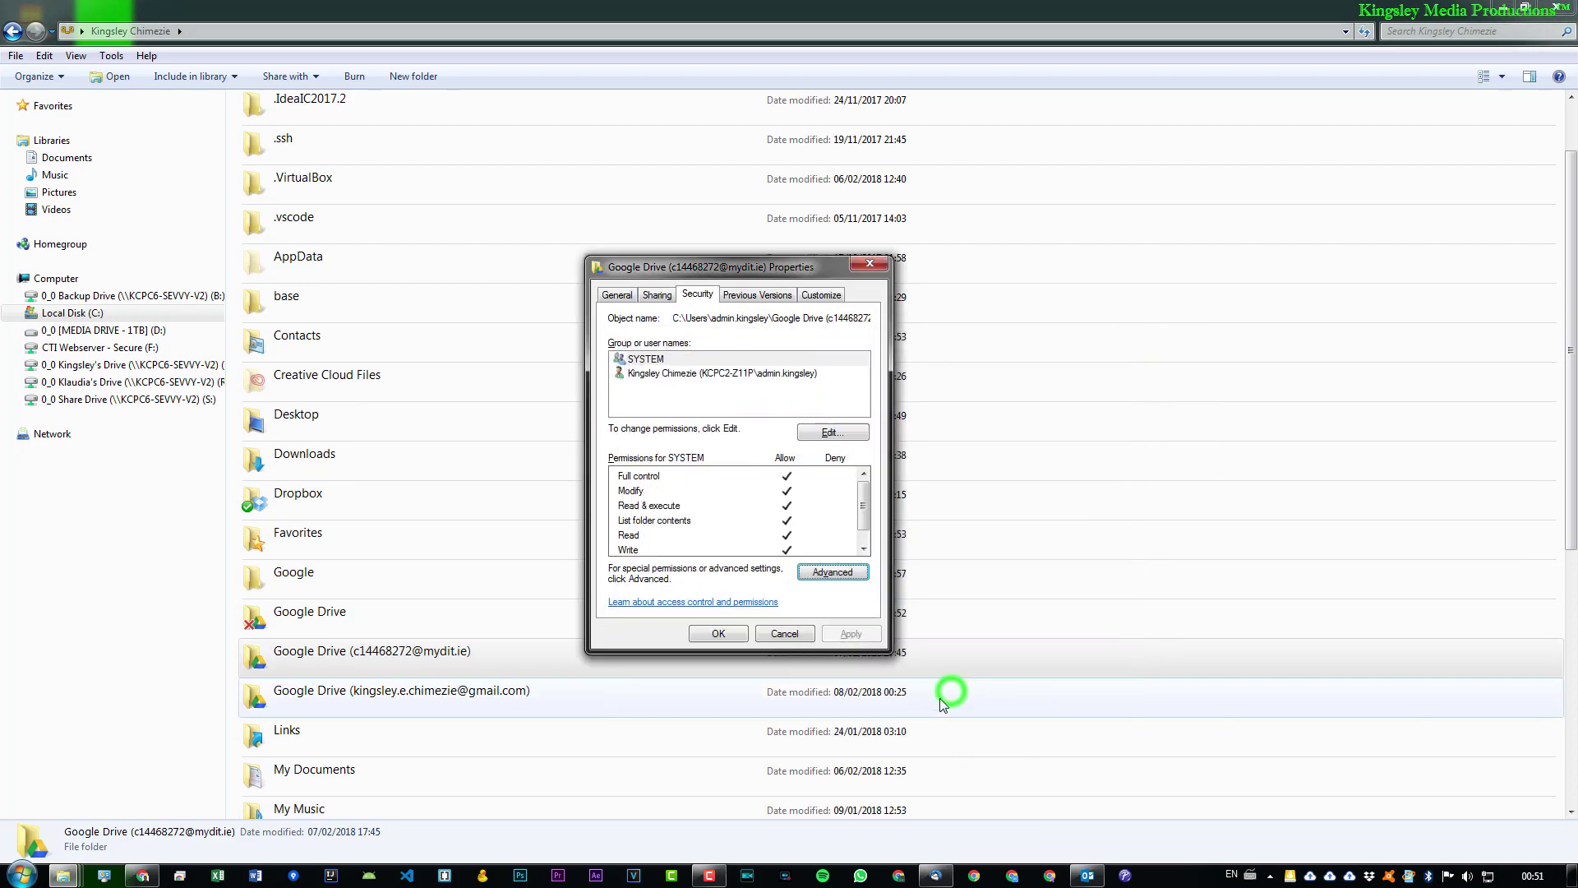
click(719, 633)
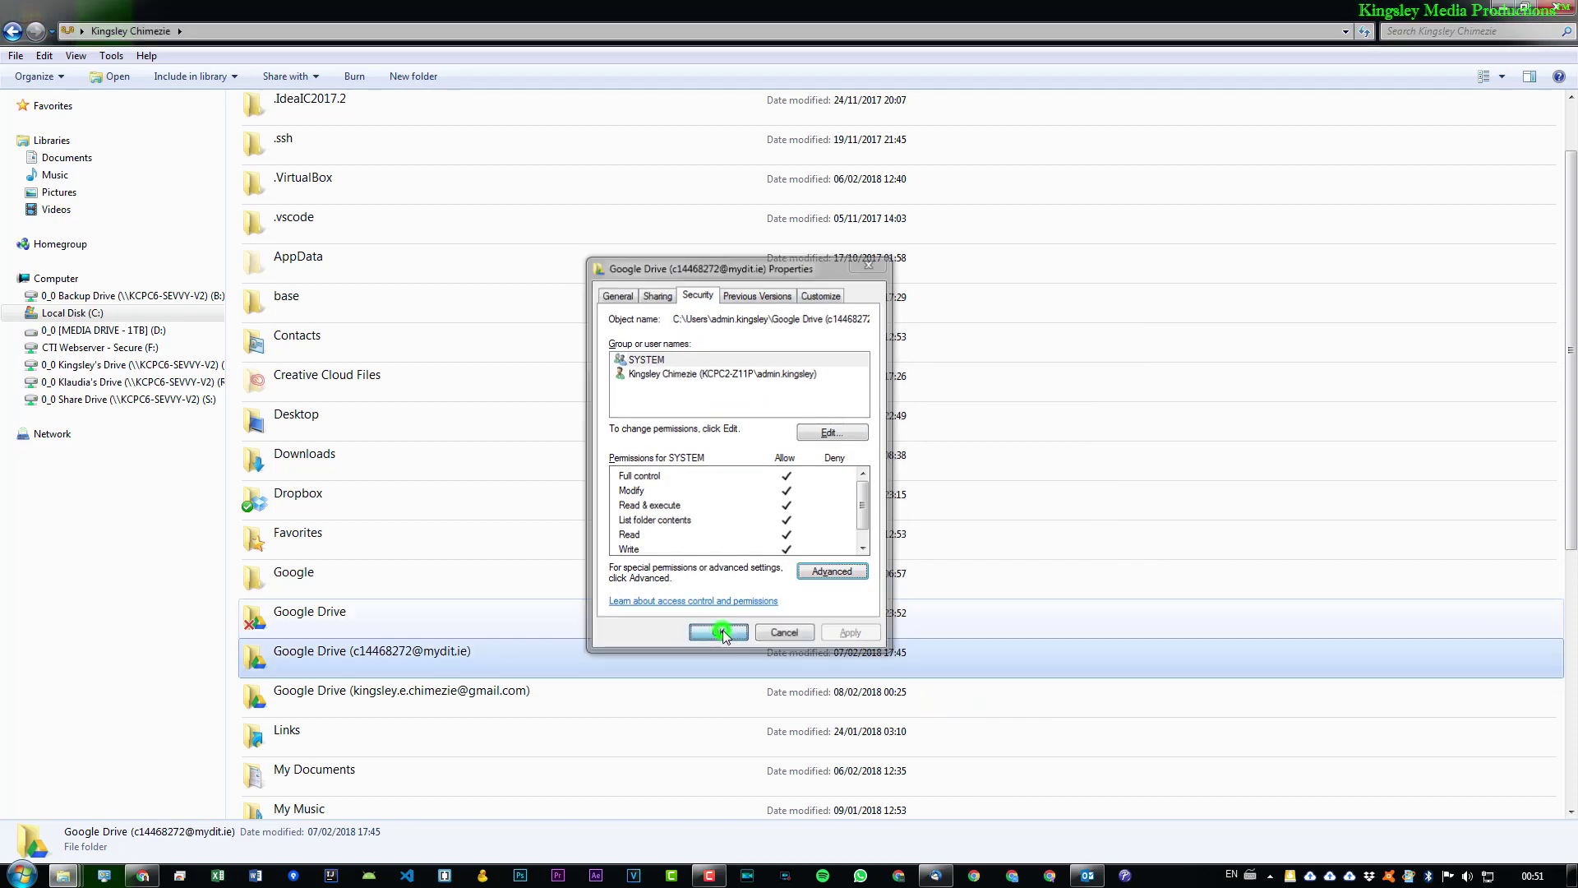
alt+double_click(380, 656)
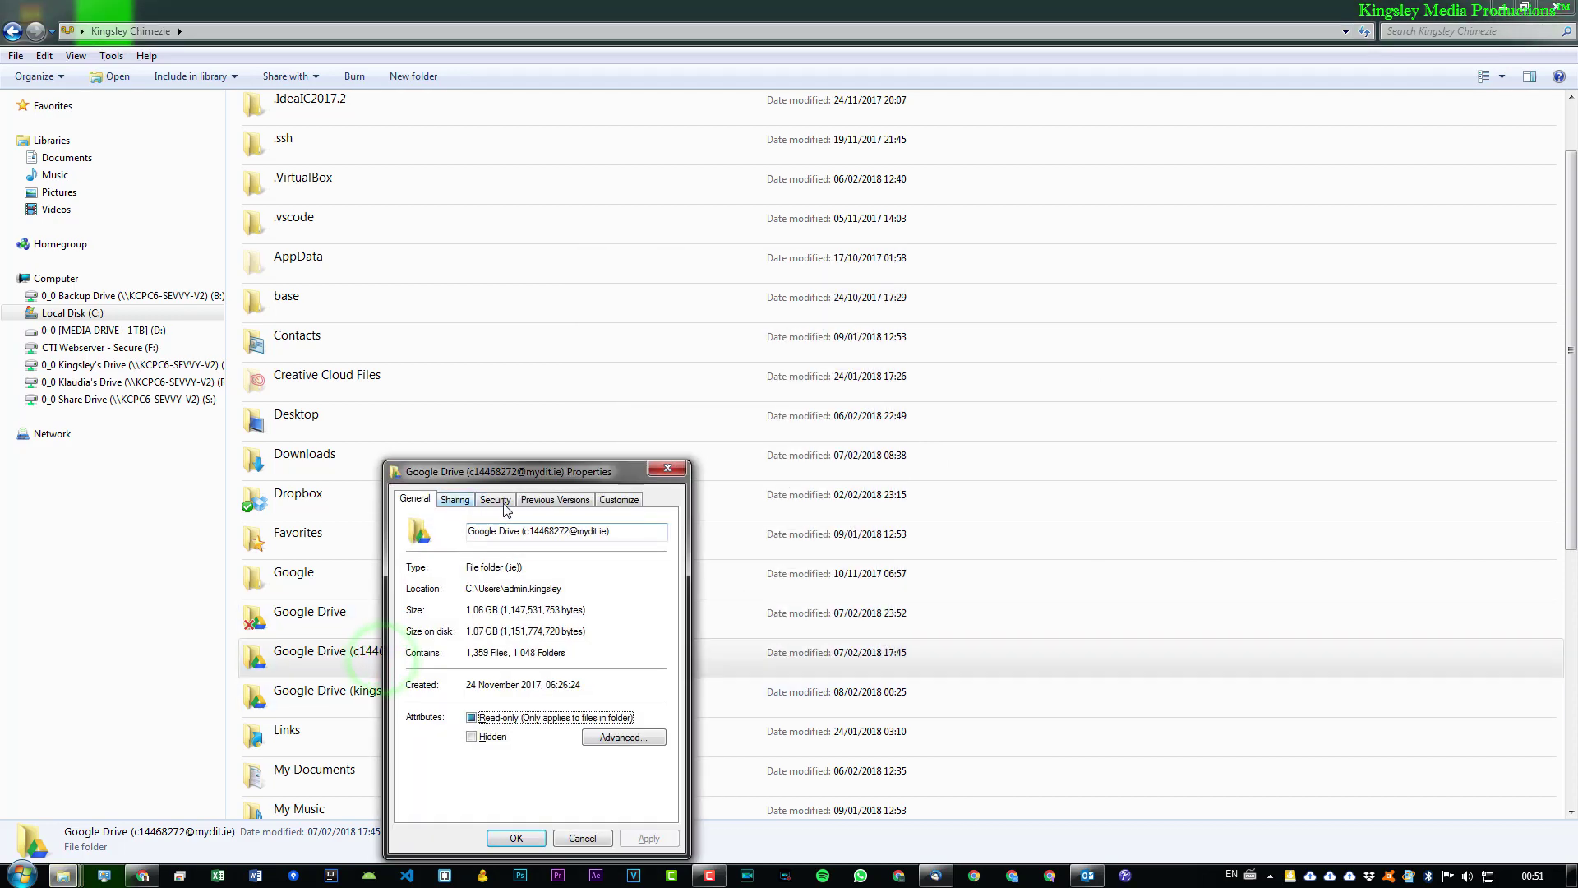
click(495, 500)
click(465, 588)
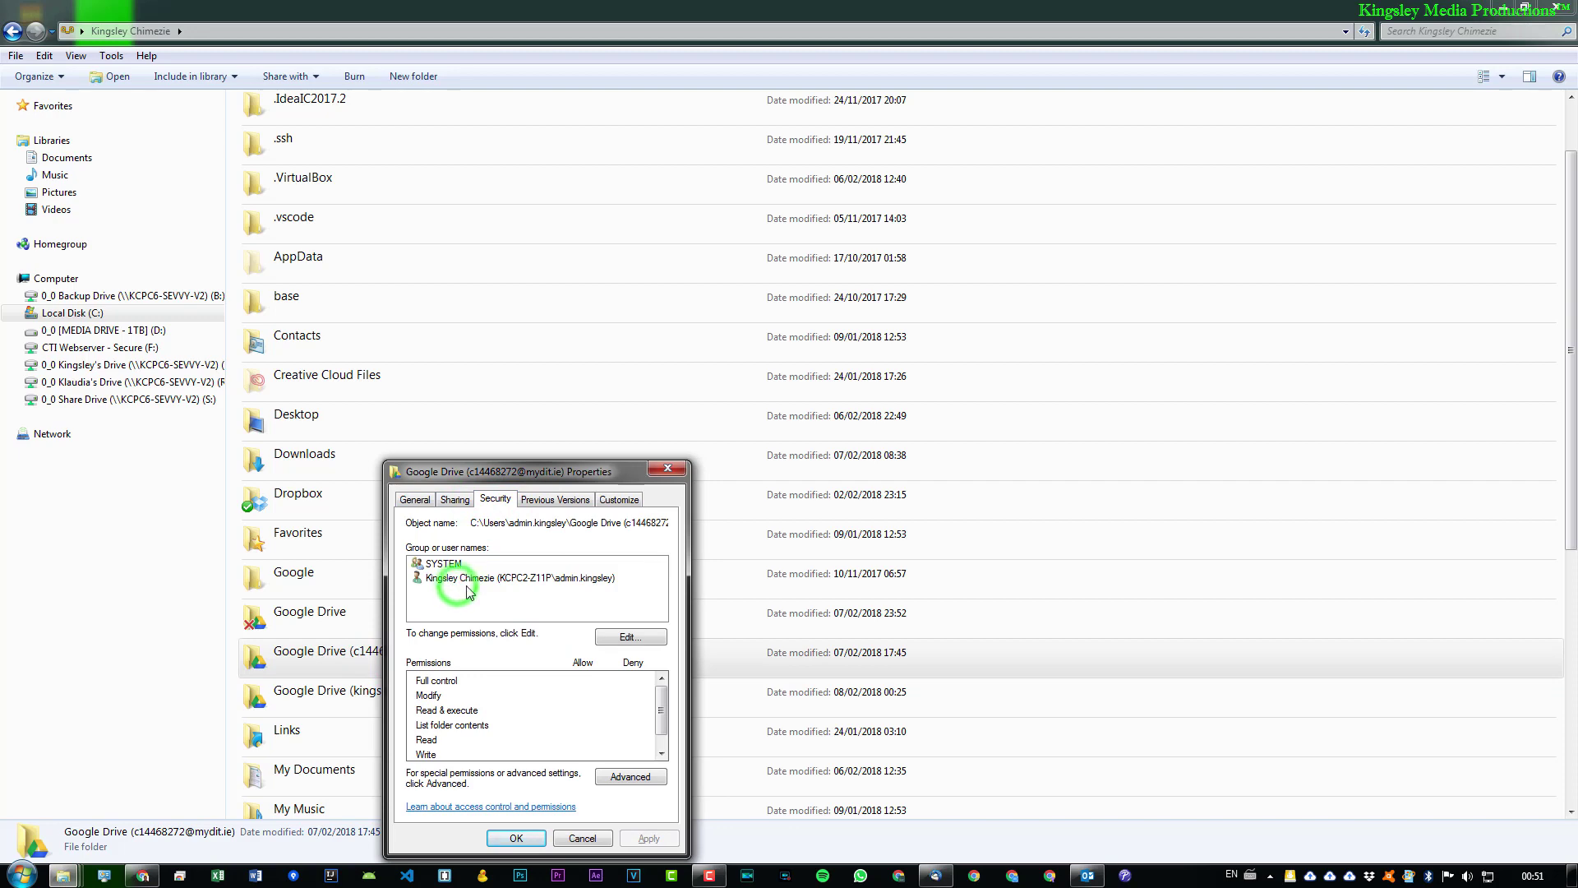
click(473, 577)
click(476, 563)
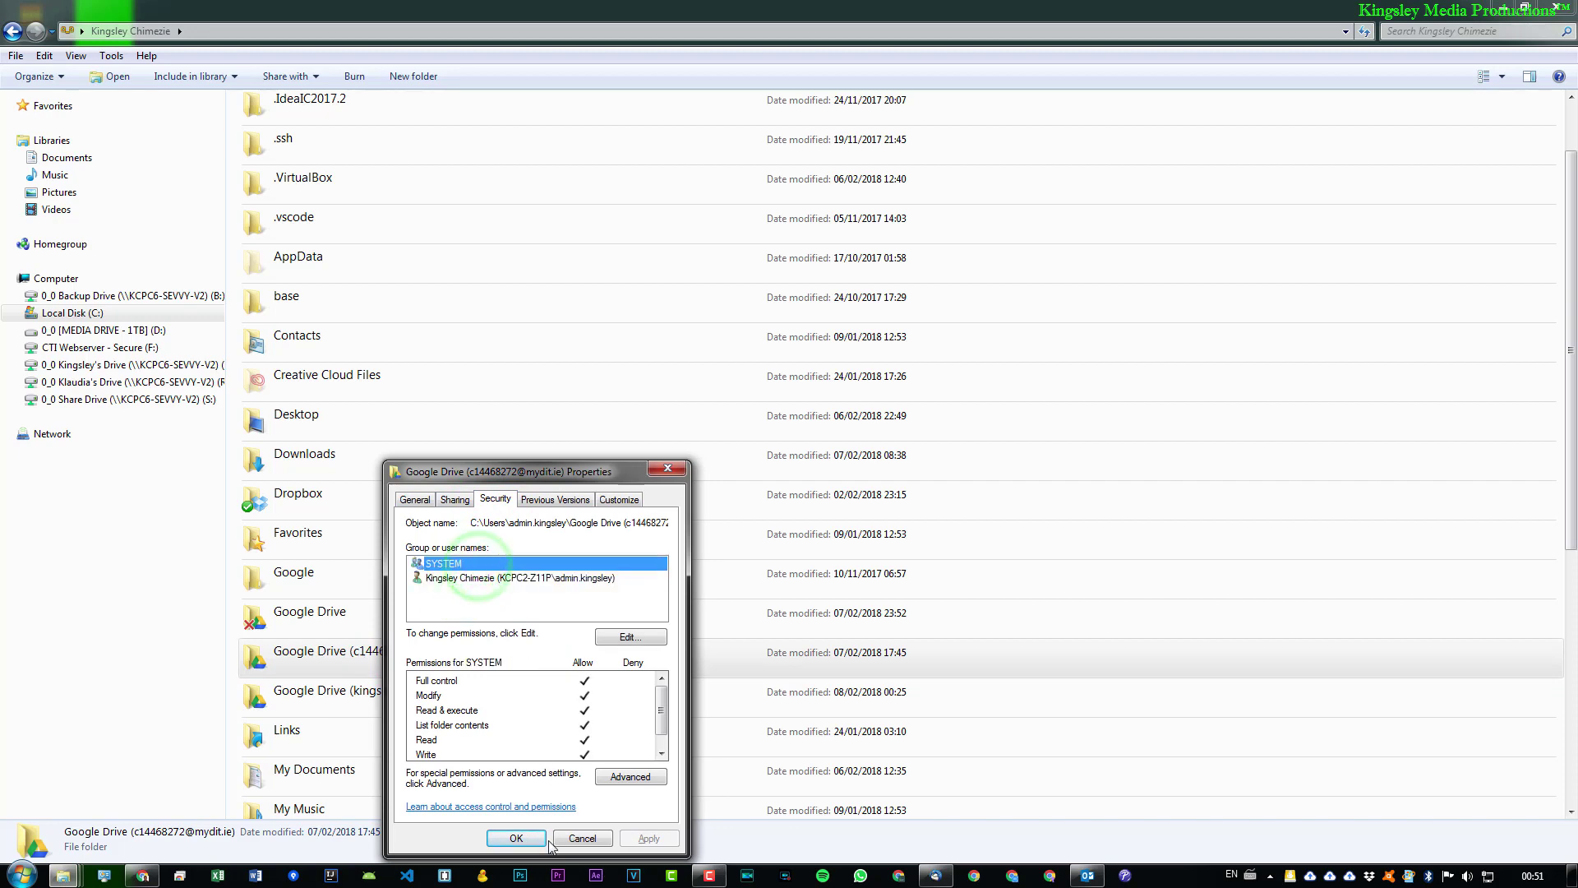
click(582, 837)
click(392, 655)
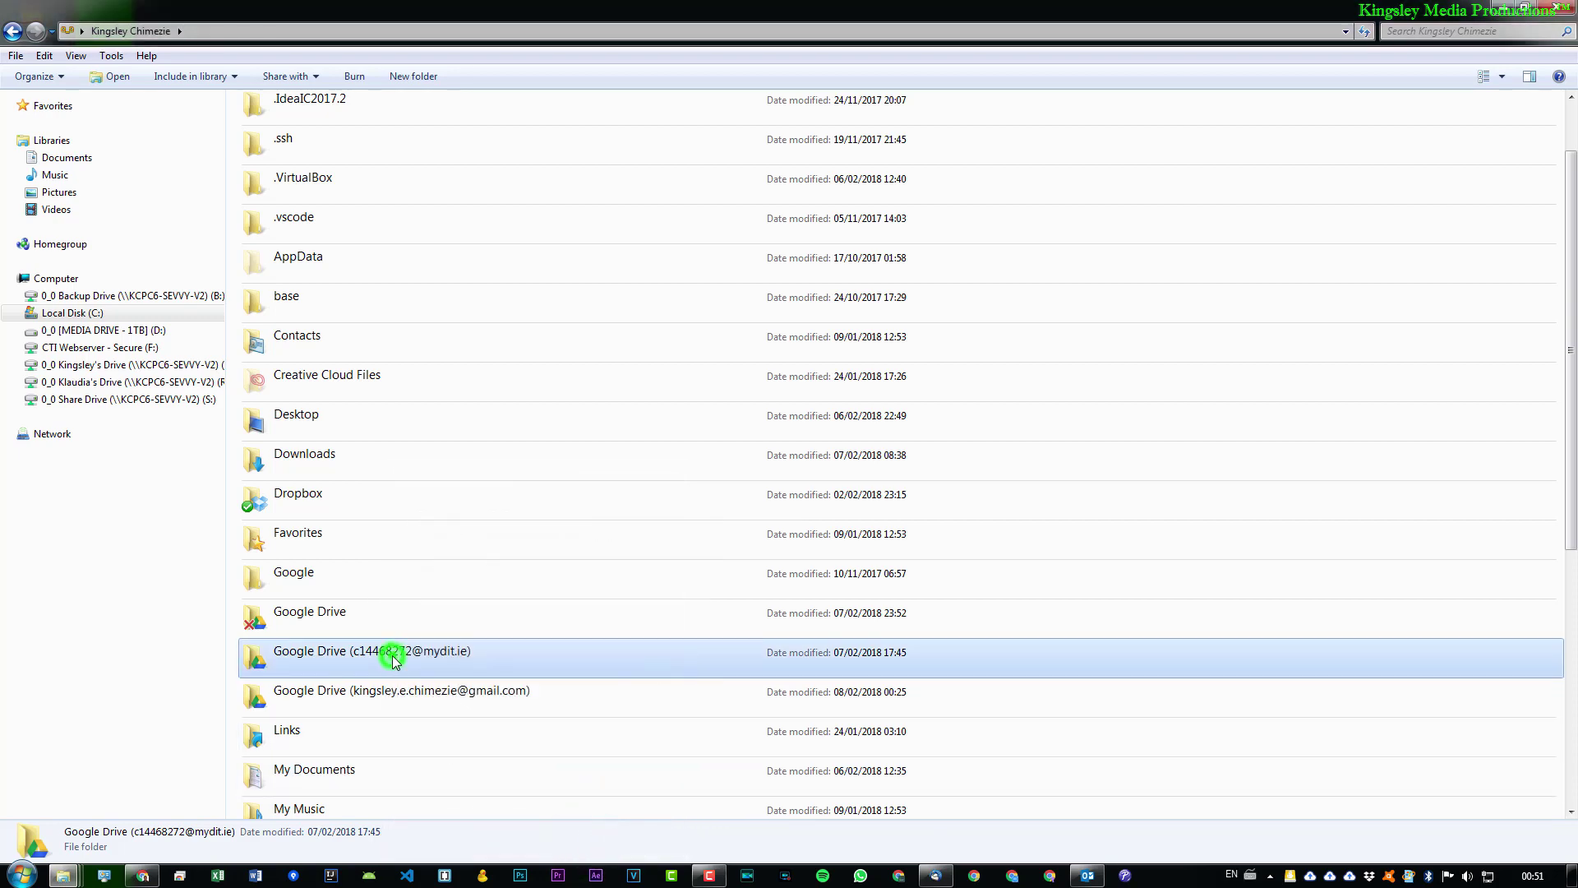
Step: Navigate from the college Google Drive folder into 1-MYDIT-DRIVE-PERSONAL
double_click(392, 655)
click(297, 161)
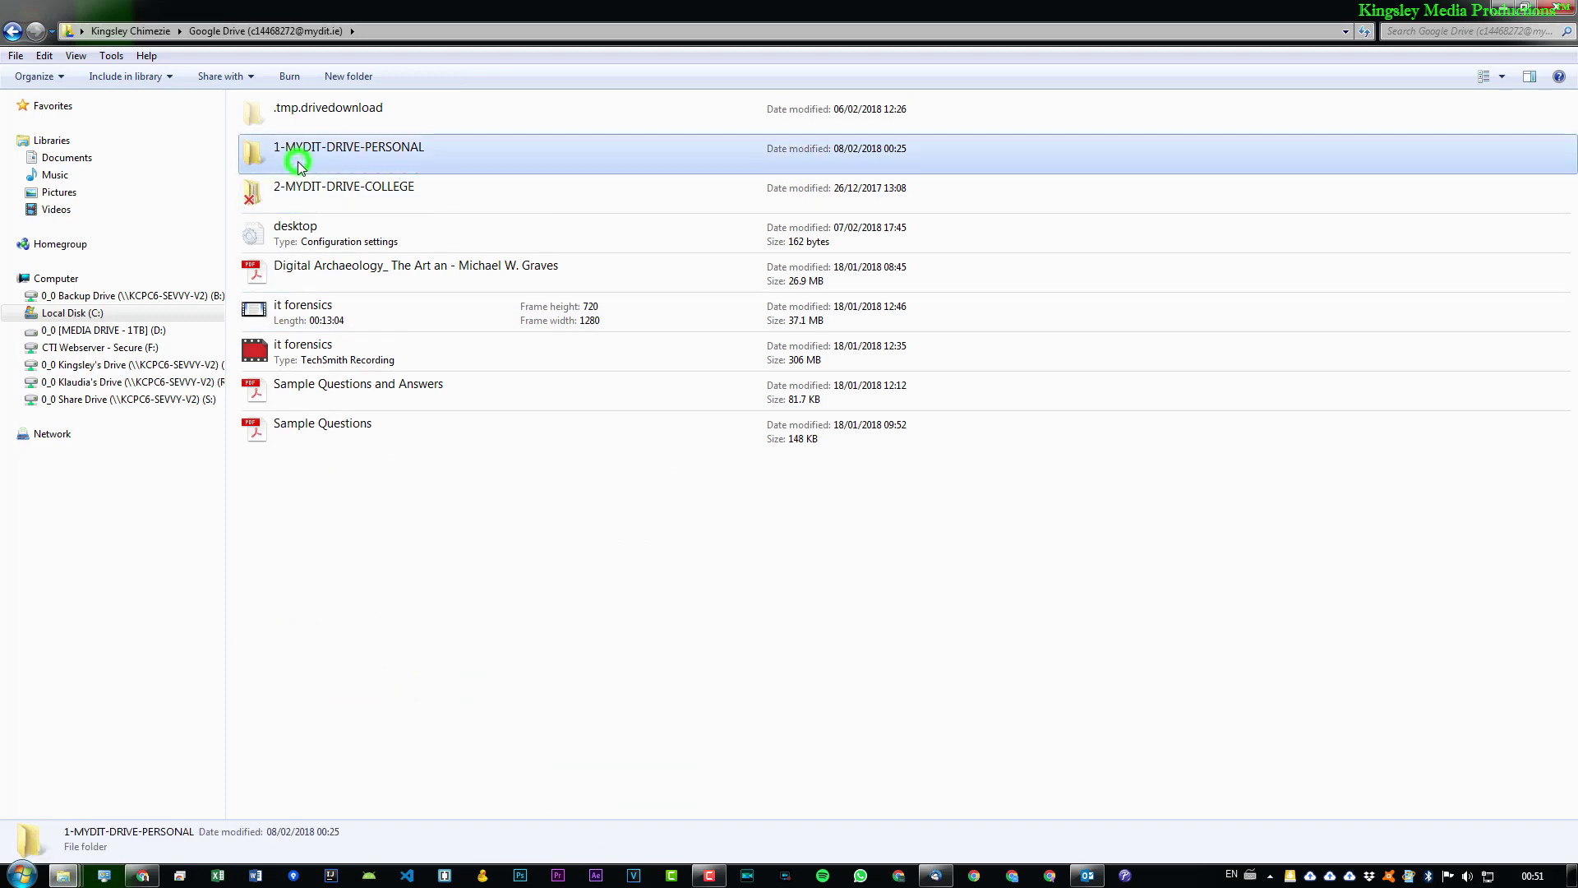
double_click(298, 161)
Step: Search this folder for 0-JUNK, select the result, then clear the search
click(1430, 30)
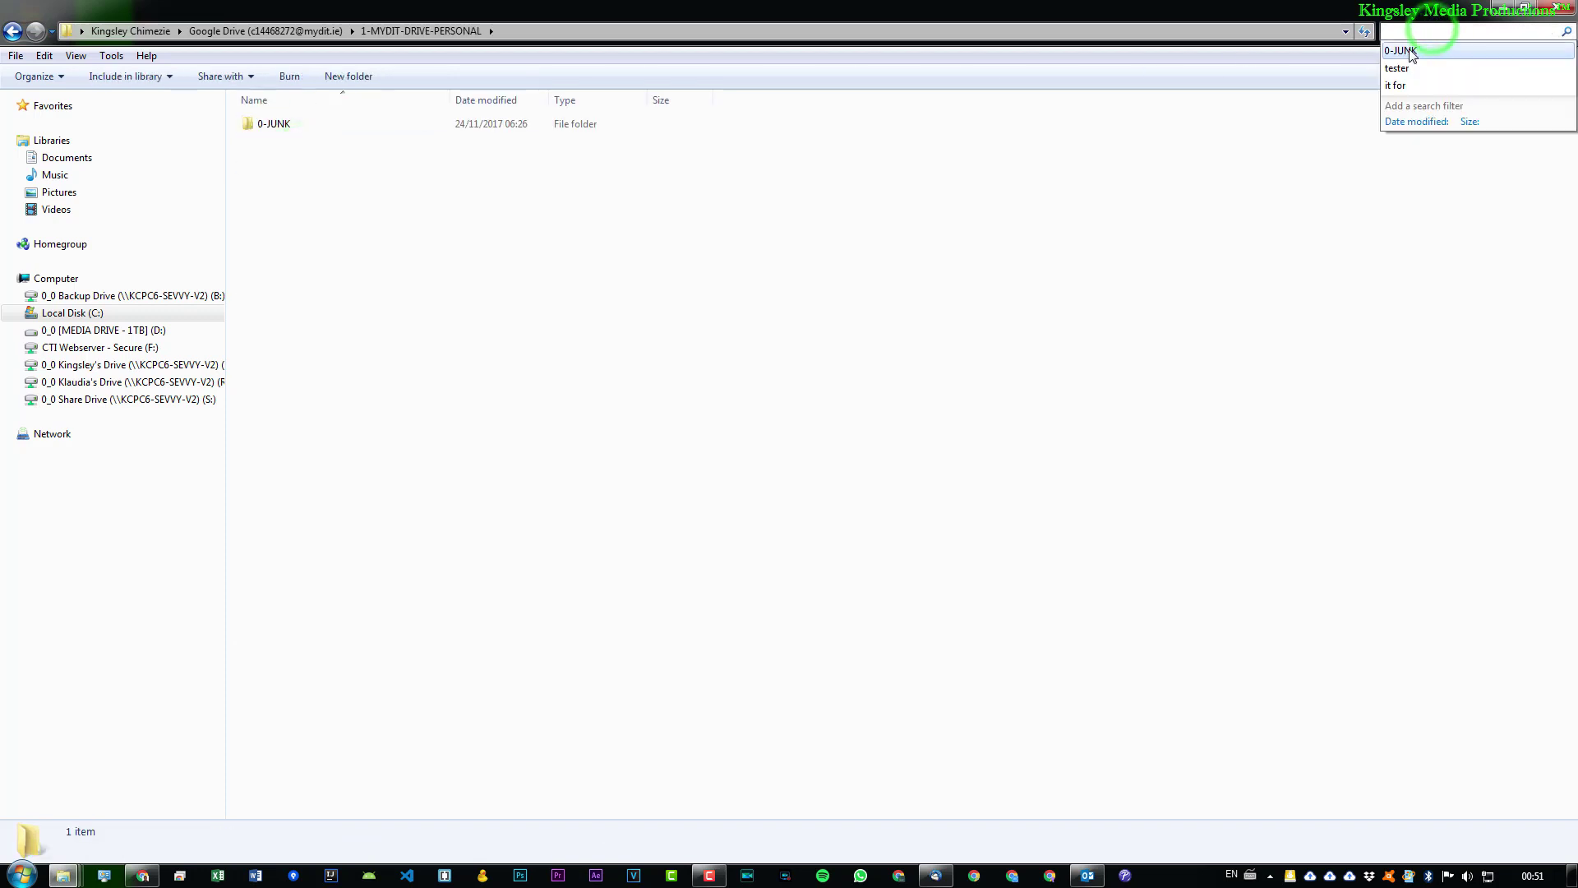
click(1406, 51)
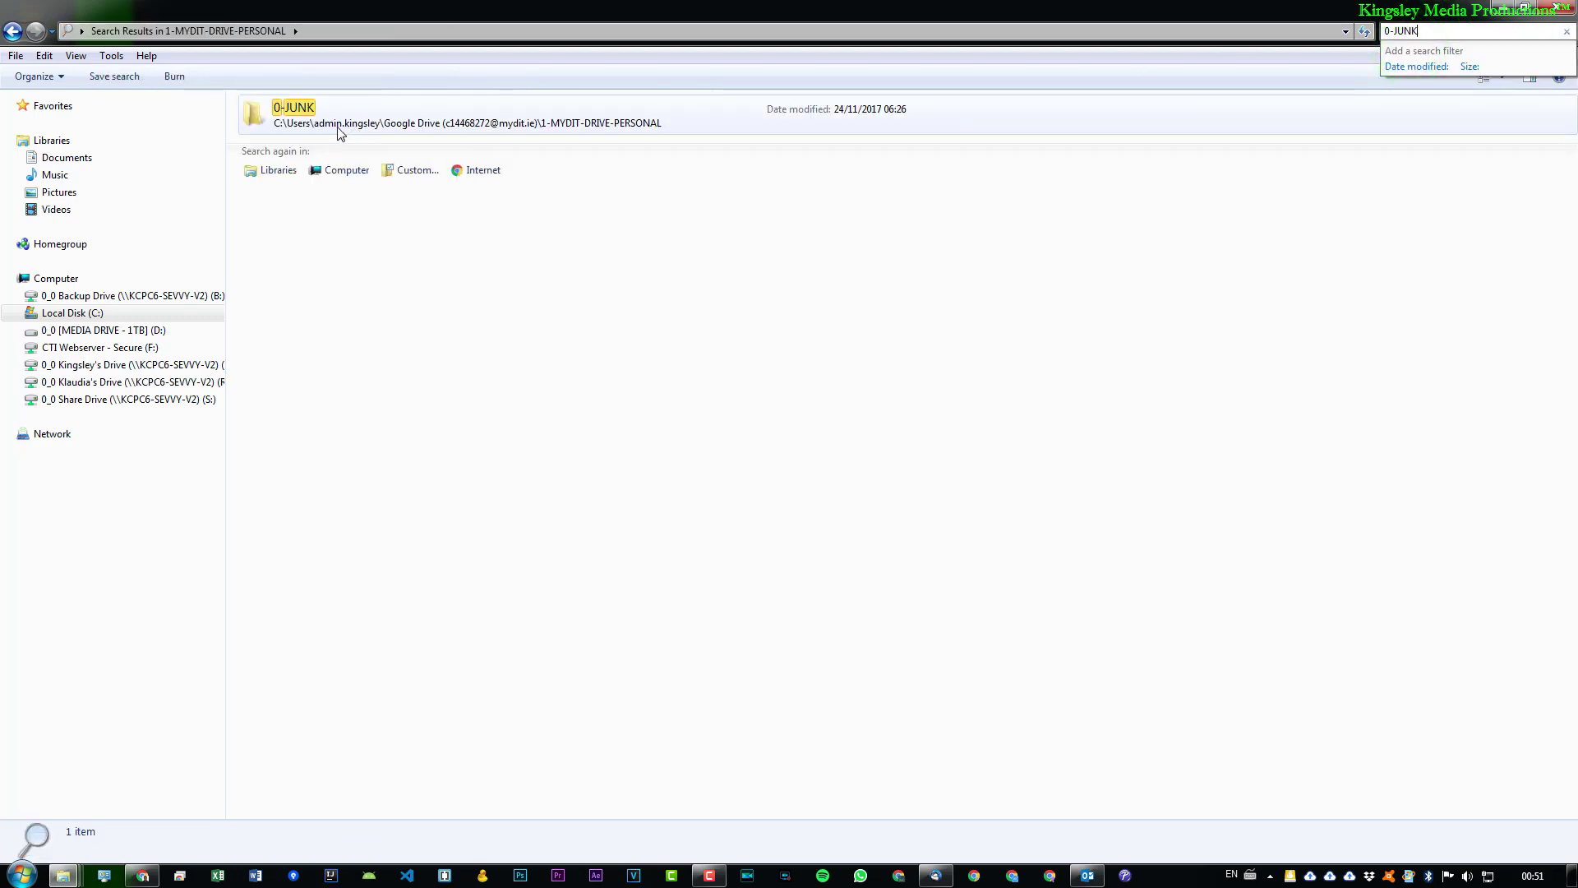
click(337, 131)
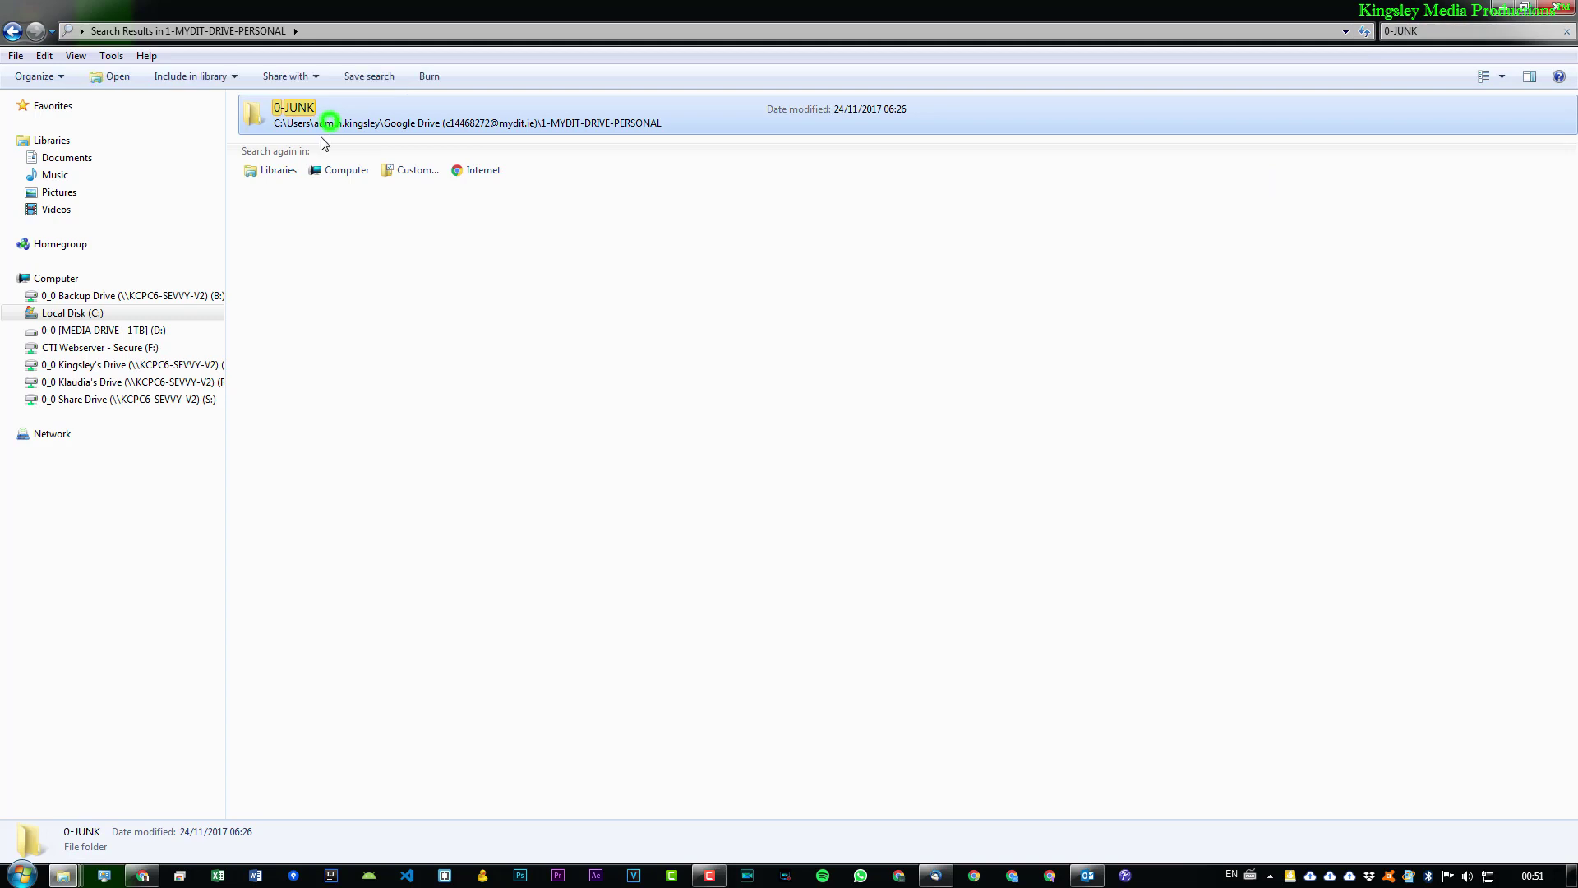
click(1435, 30)
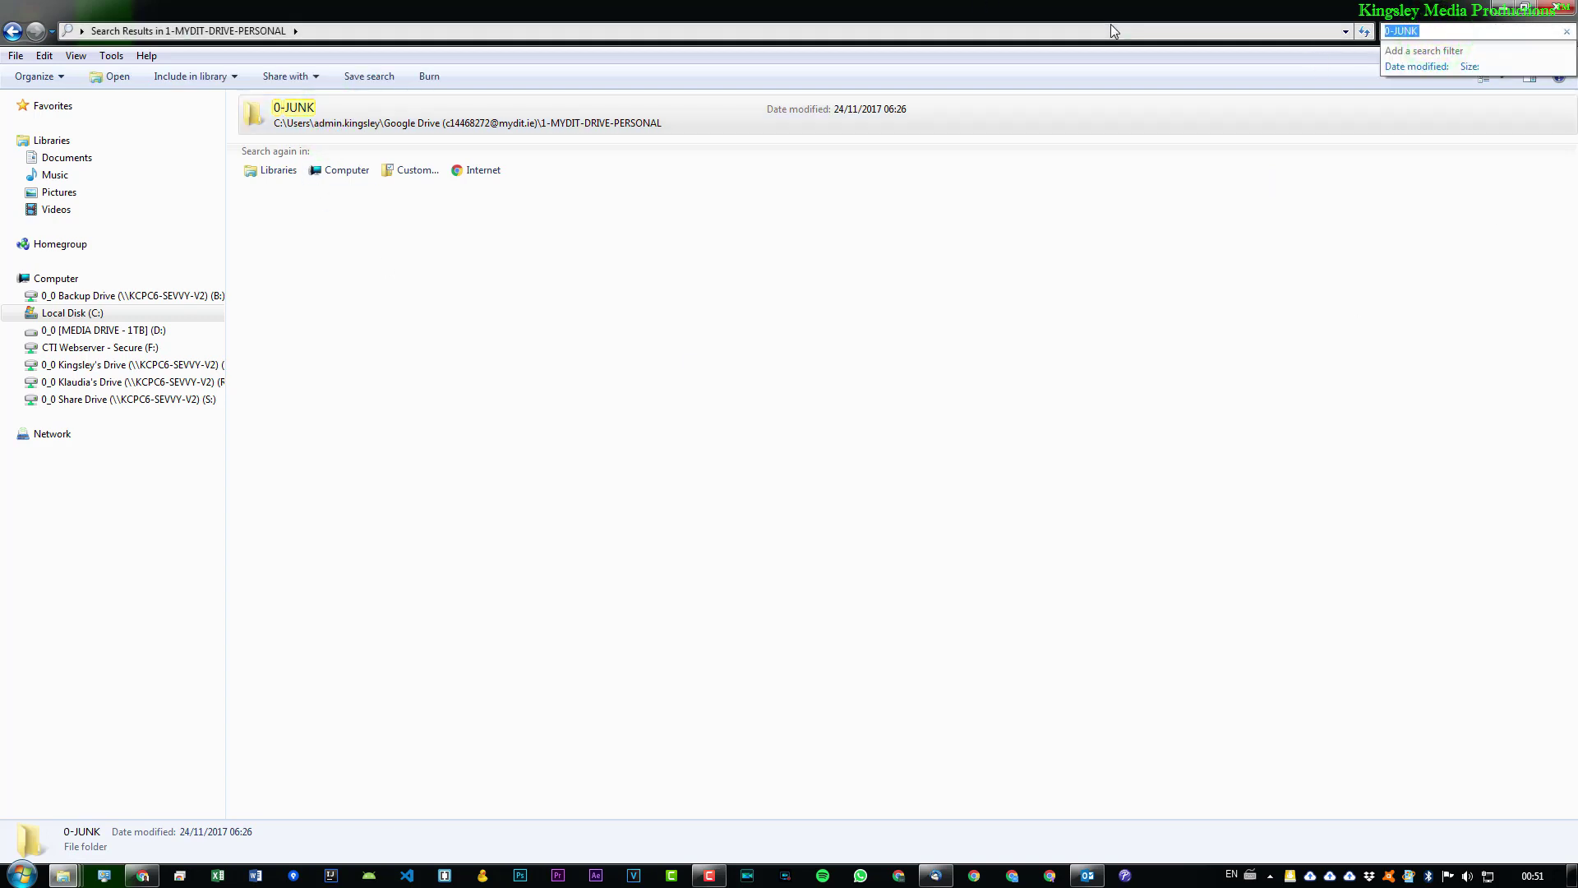
key(BackSpace)
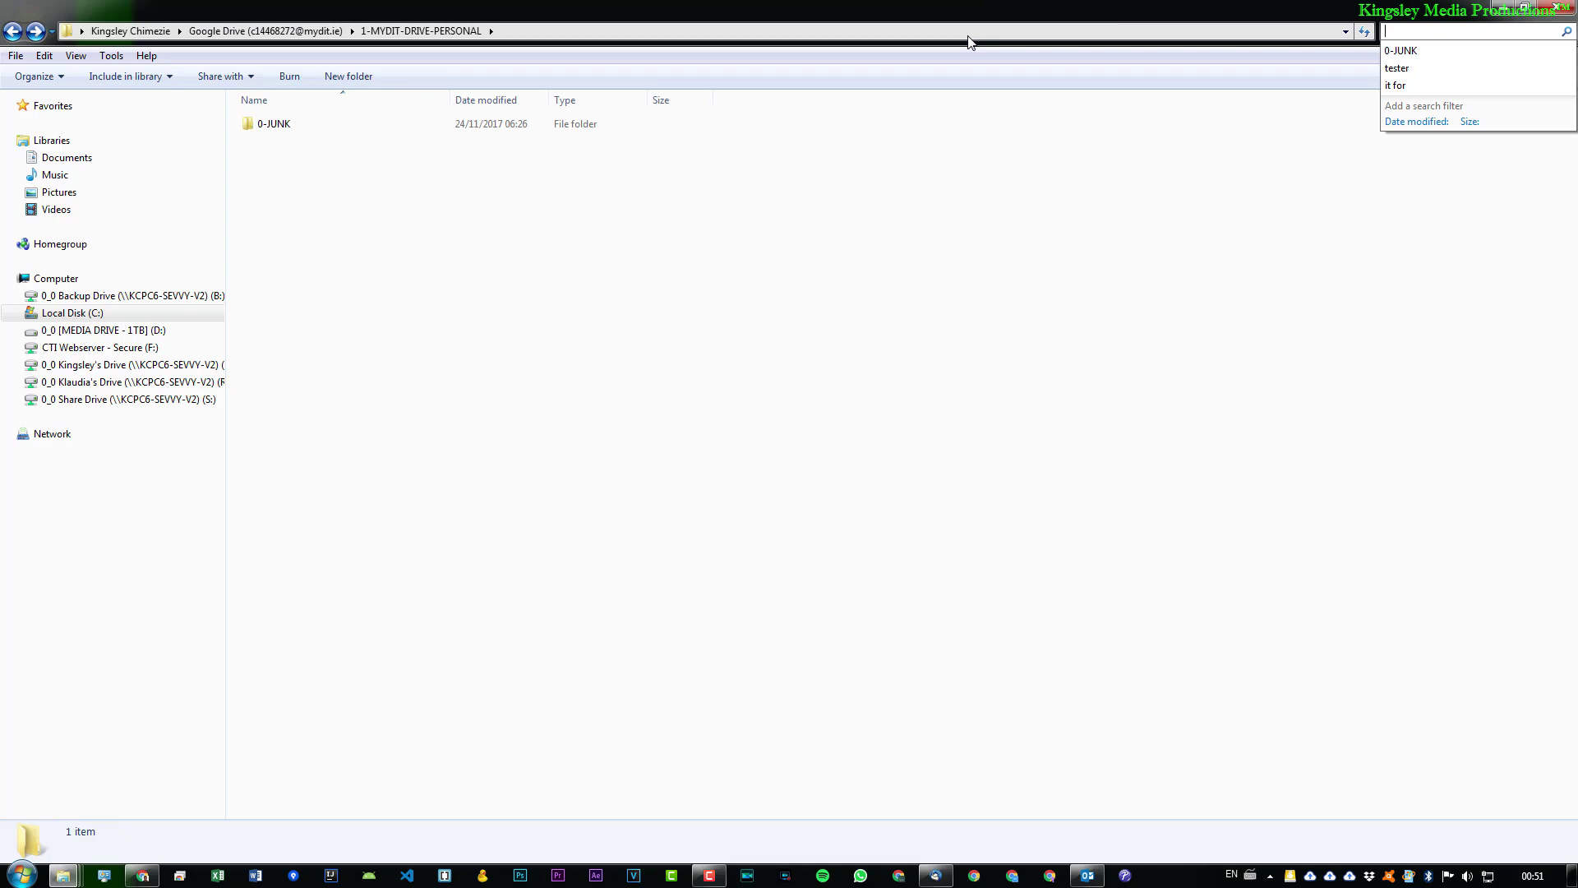
click(913, 124)
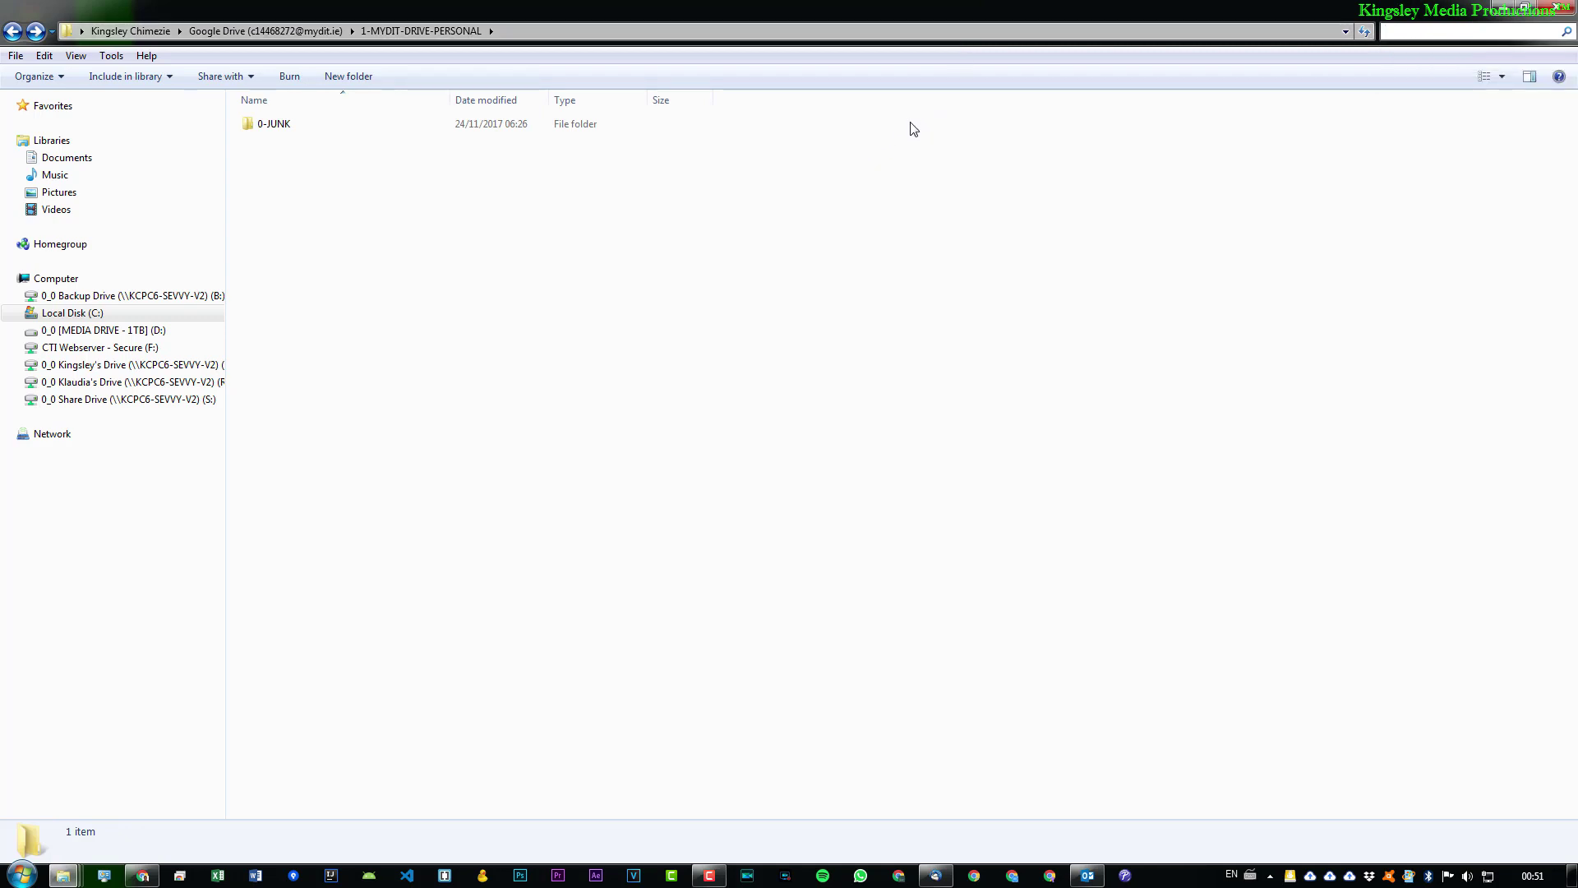